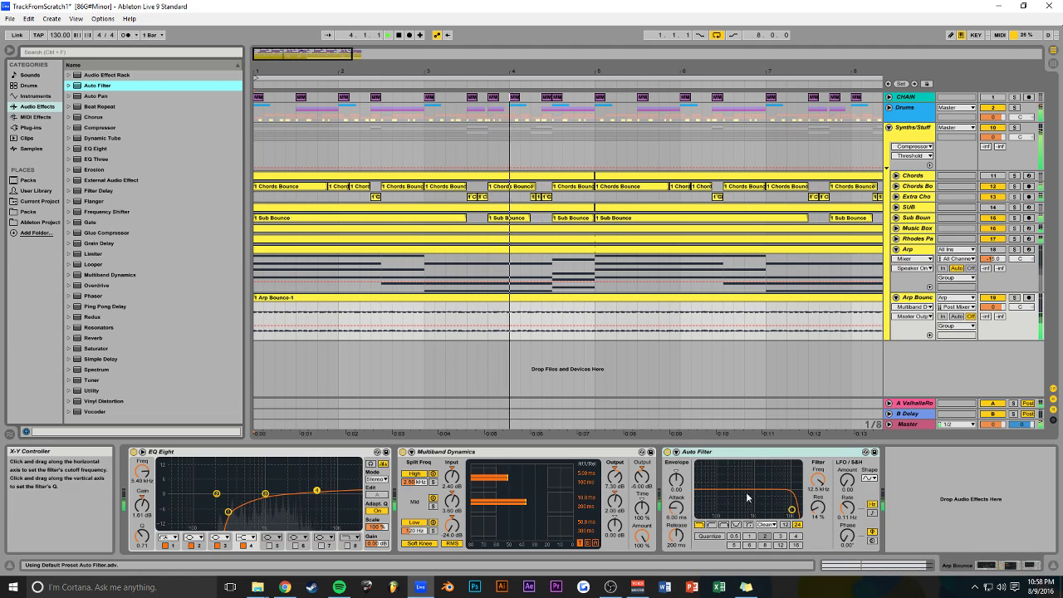
Step: Draw Auto Filter frequency automation across the Arp Bounce clip, dipping and rising through about 4.40 kHz, 19.9 kHz, 2.41 kHz and 5.38 kHz
{"action": "key", "text": "space"}
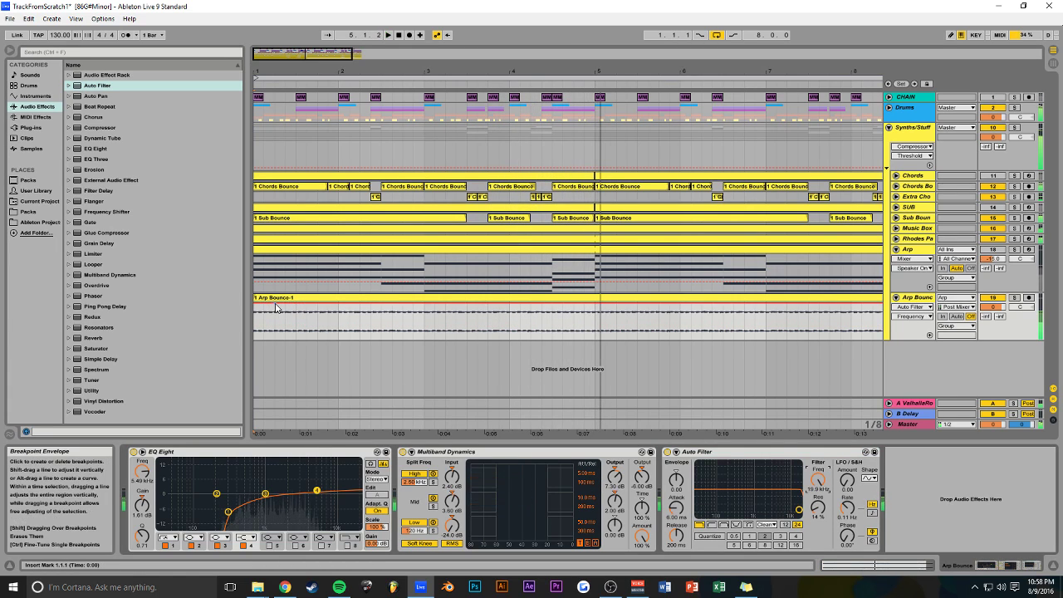
{"action": "left_click_drag", "start_coordinate": [362, 299], "coordinate": [382, 314]}
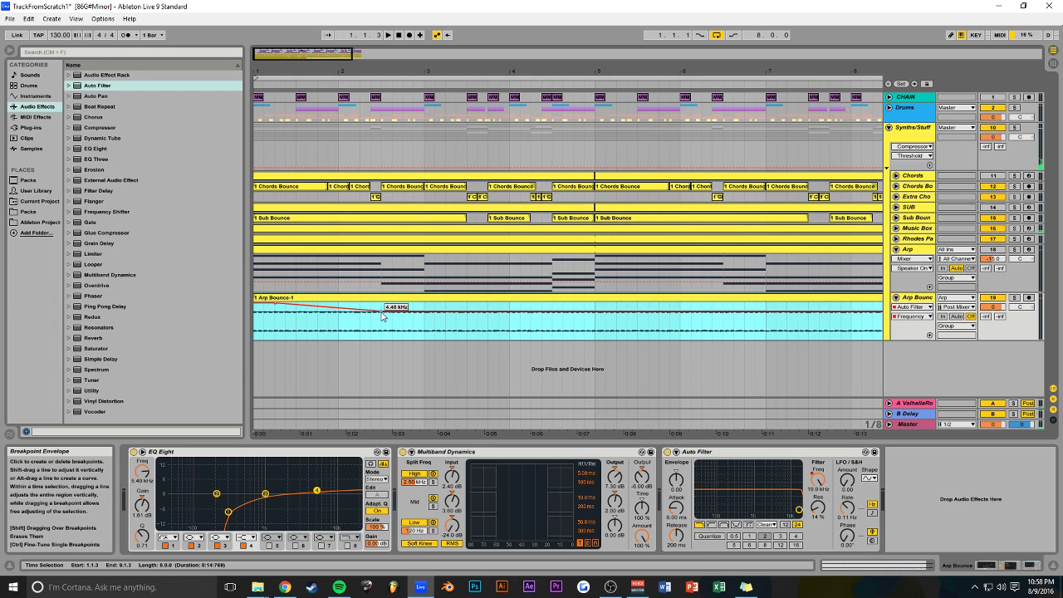
{"action": "left_click_drag", "start_coordinate": [484, 314], "coordinate": [539, 304]}
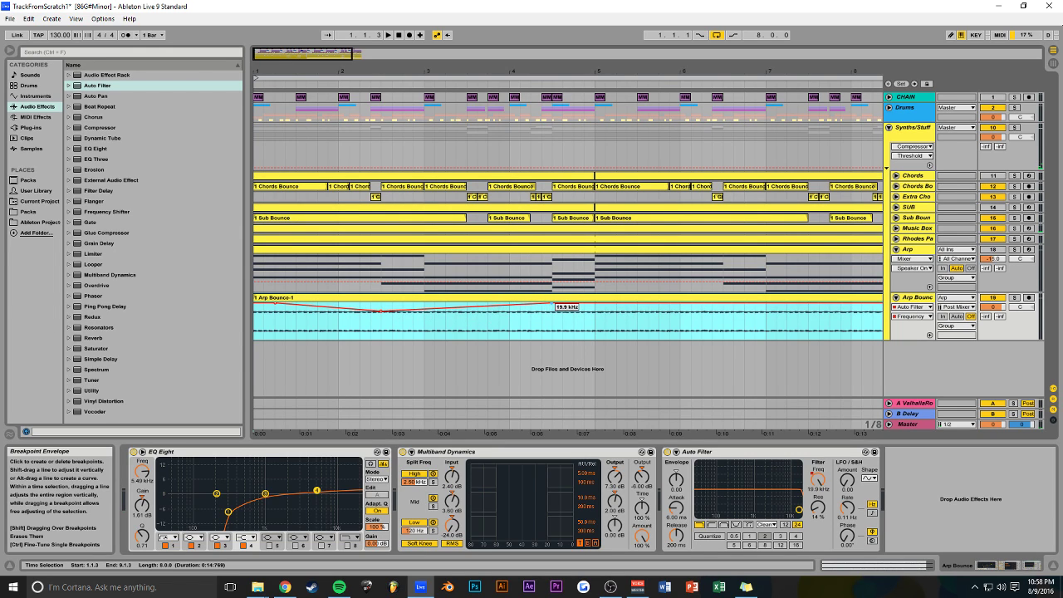
{"action": "key", "text": "space"}
{"action": "left_click_drag", "start_coordinate": [648, 304], "coordinate": [651, 315]}
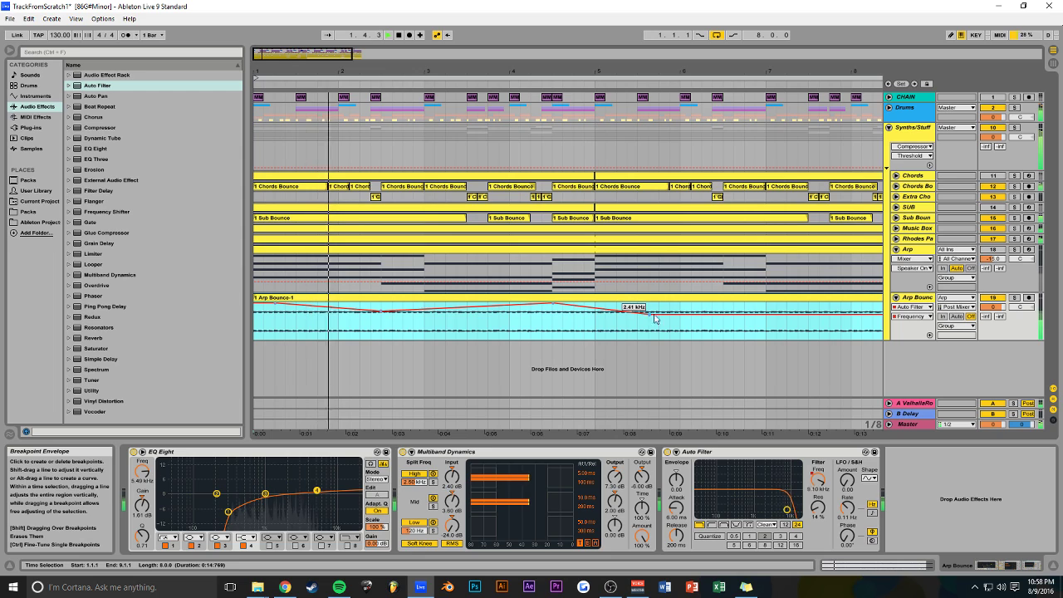
{"action": "left_click", "coordinate": [777, 320]}
{"action": "left_click_drag", "start_coordinate": [839, 319], "coordinate": [844, 316]}
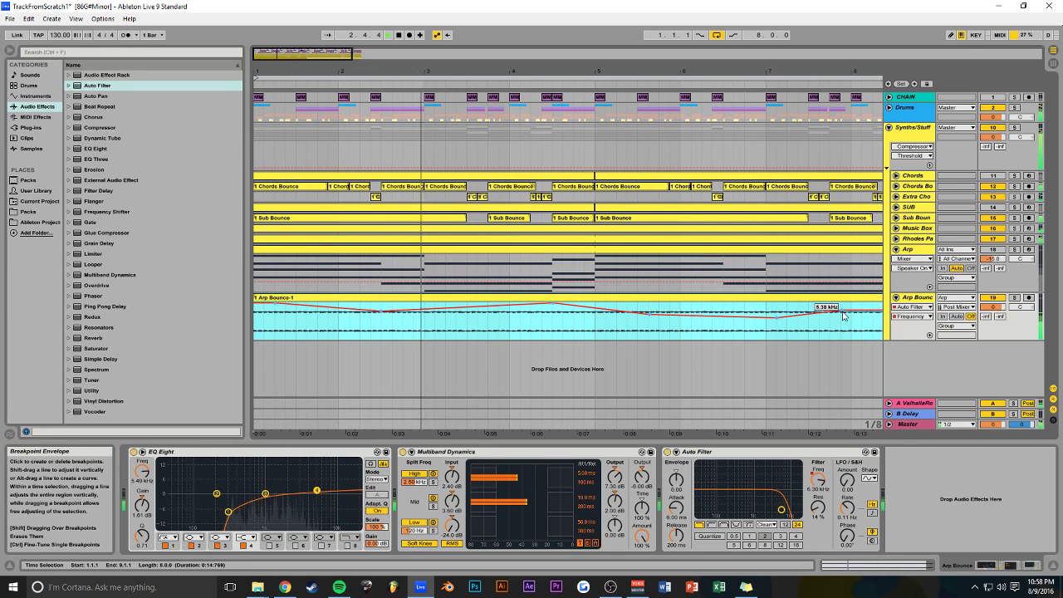
Step: Solo Arp Bounce while lowering its filter automation curve slightly and raising the last point to about 14.7 kHz at the clip's end
{"action": "left_click_drag", "start_coordinate": [323, 59], "coordinate": [323, 41]}
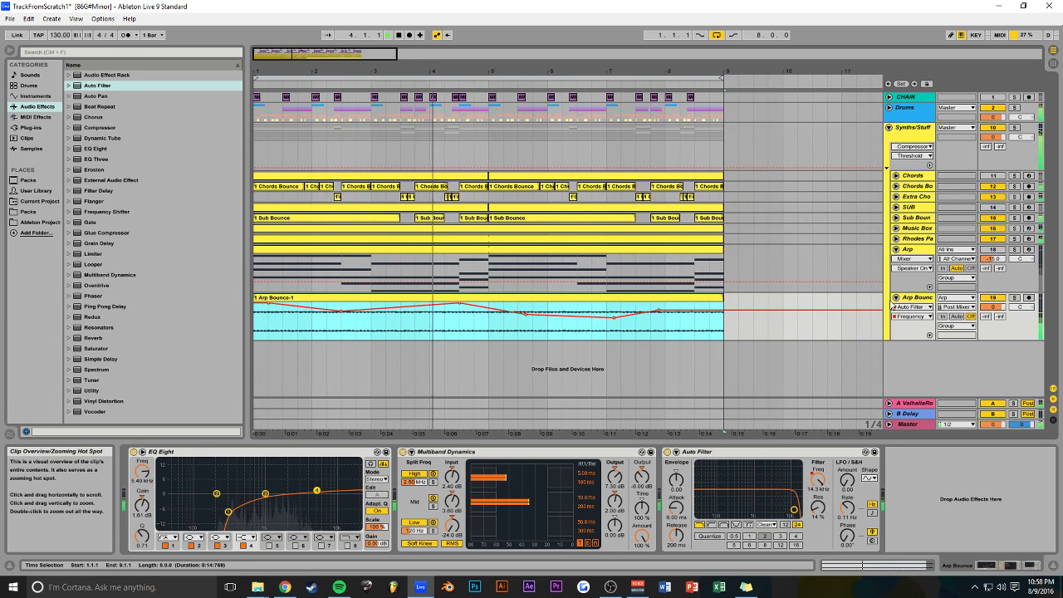
{"action": "left_click", "coordinate": [1014, 298]}
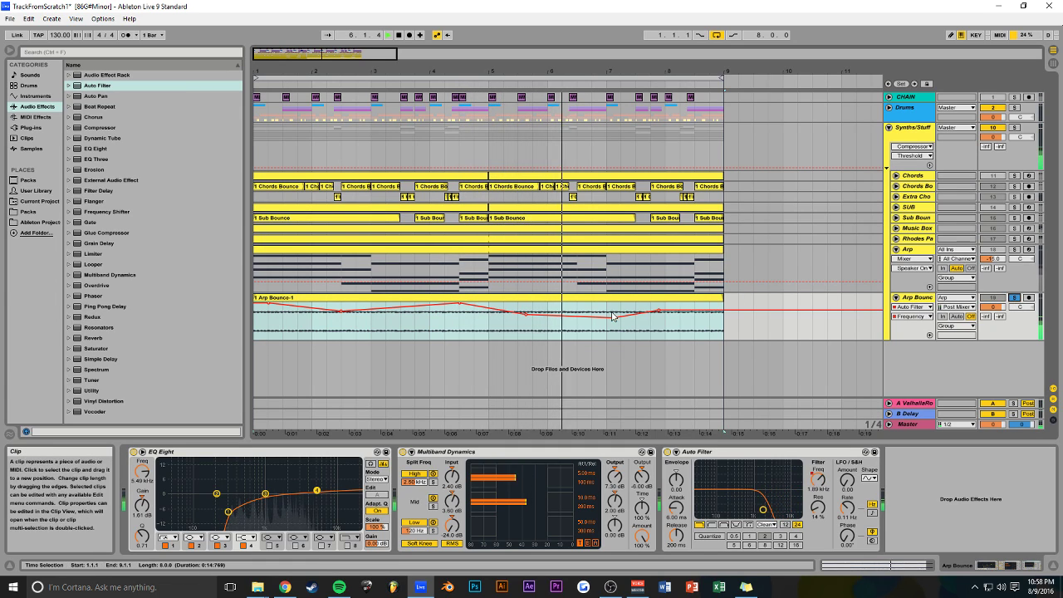
{"action": "left_click_drag", "start_coordinate": [615, 318], "coordinate": [622, 321]}
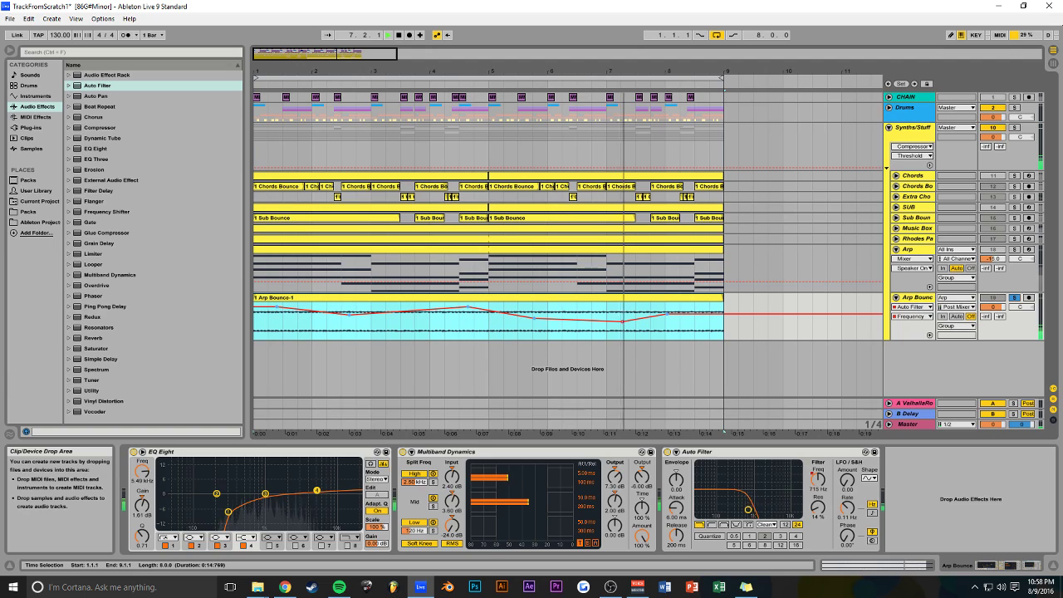
{"action": "left_click_drag", "start_coordinate": [721, 313], "coordinate": [721, 304]}
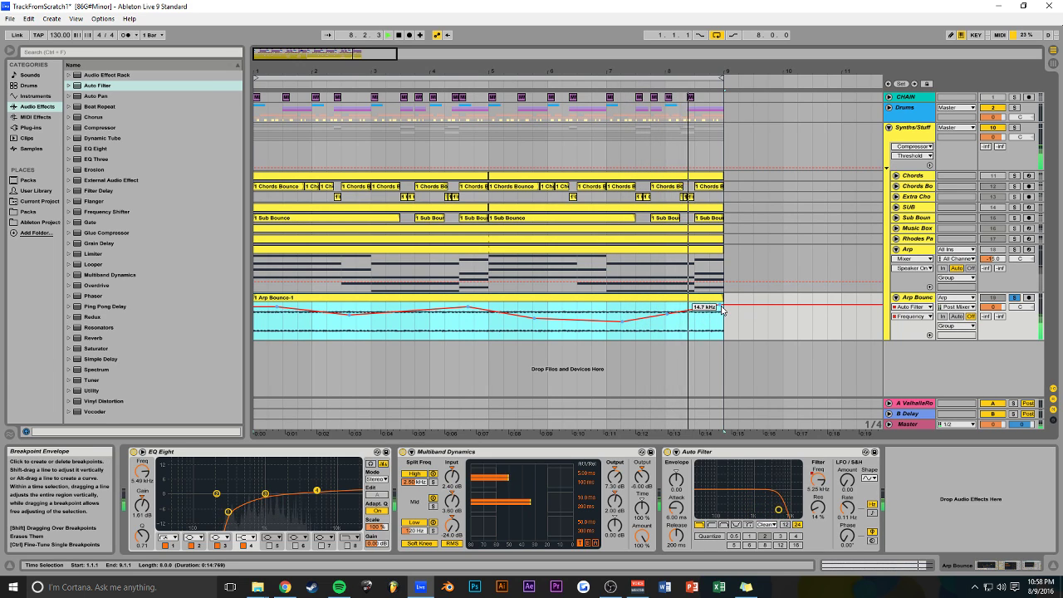
{"action": "left_click", "coordinate": [586, 297]}
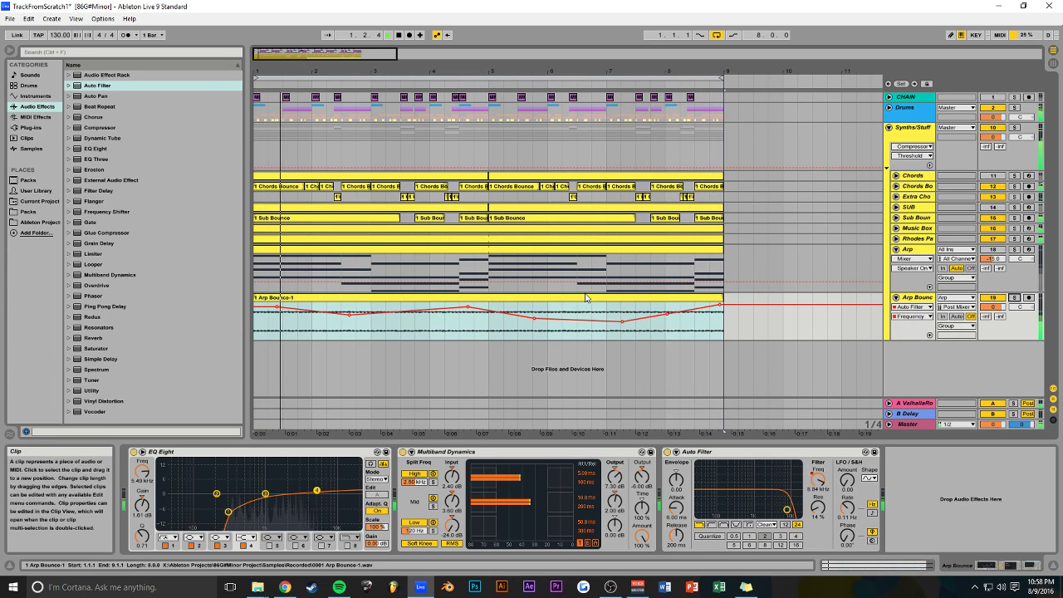
Step: Set the Arp Bounce track volume to -5.0 dB and save the set
{"action": "left_click_drag", "start_coordinate": [355, 57], "coordinate": [356, 42]}
{"action": "left_click", "coordinate": [995, 308]}
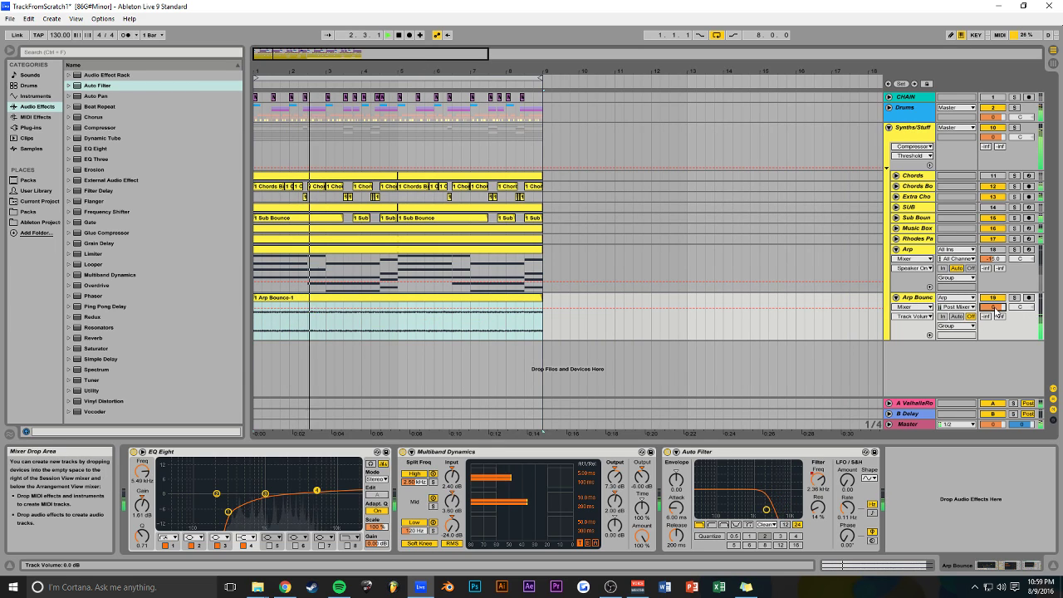
{"action": "key", "text": "ctrl+s"}
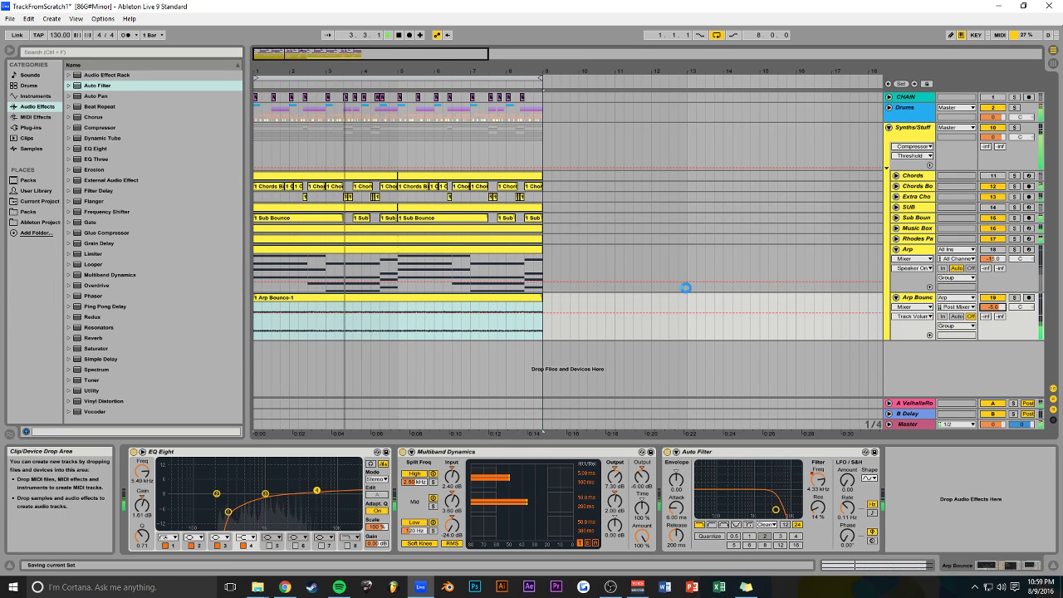
Step: Insert a new MIDI track below the Music Box track and copy the full Music Box clip onto it
{"action": "left_click_drag", "start_coordinate": [488, 52], "coordinate": [379, 52]}
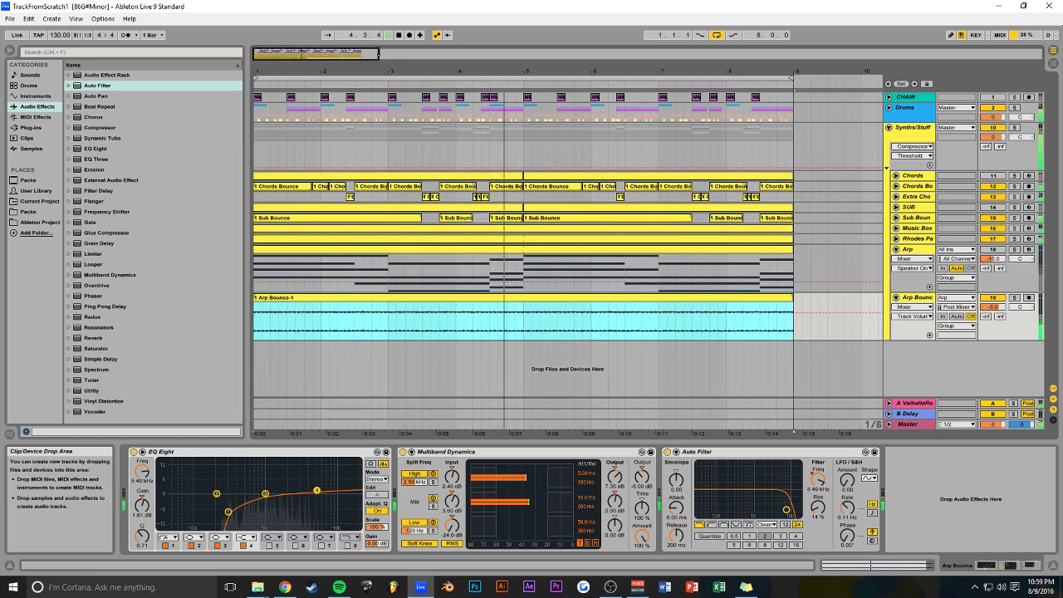
{"action": "left_click", "coordinate": [896, 228]}
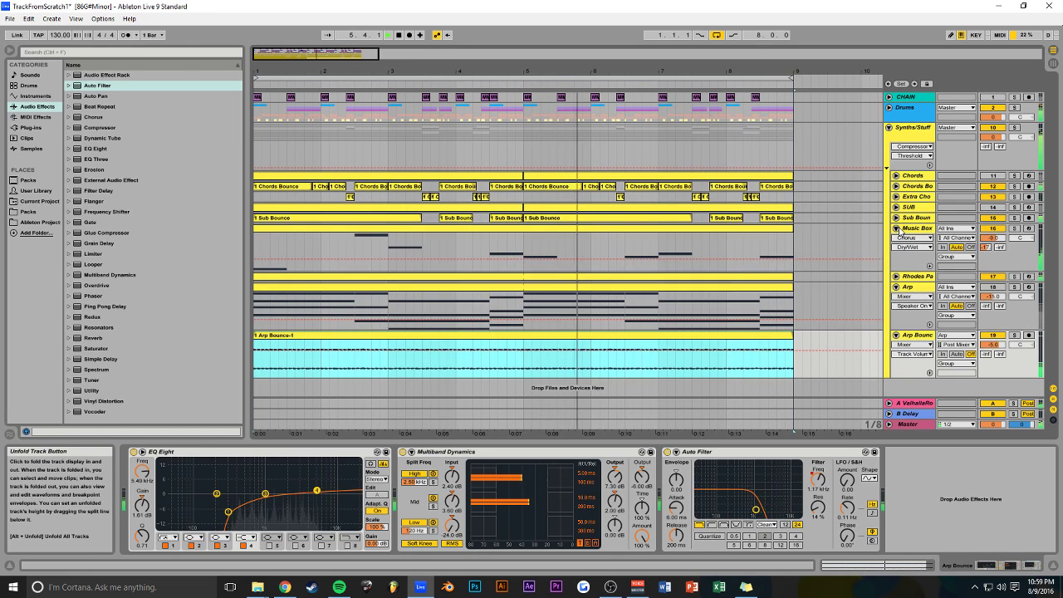
{"action": "left_click", "coordinate": [826, 233]}
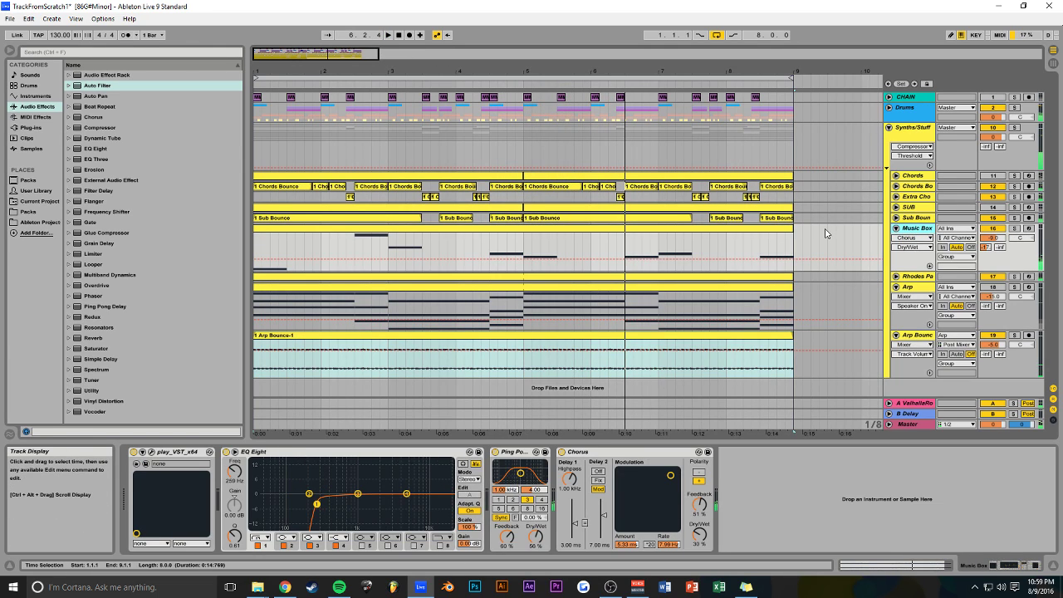
{"action": "key", "text": "ctrl+shift+t"}
{"action": "left_click", "coordinate": [528, 231]}
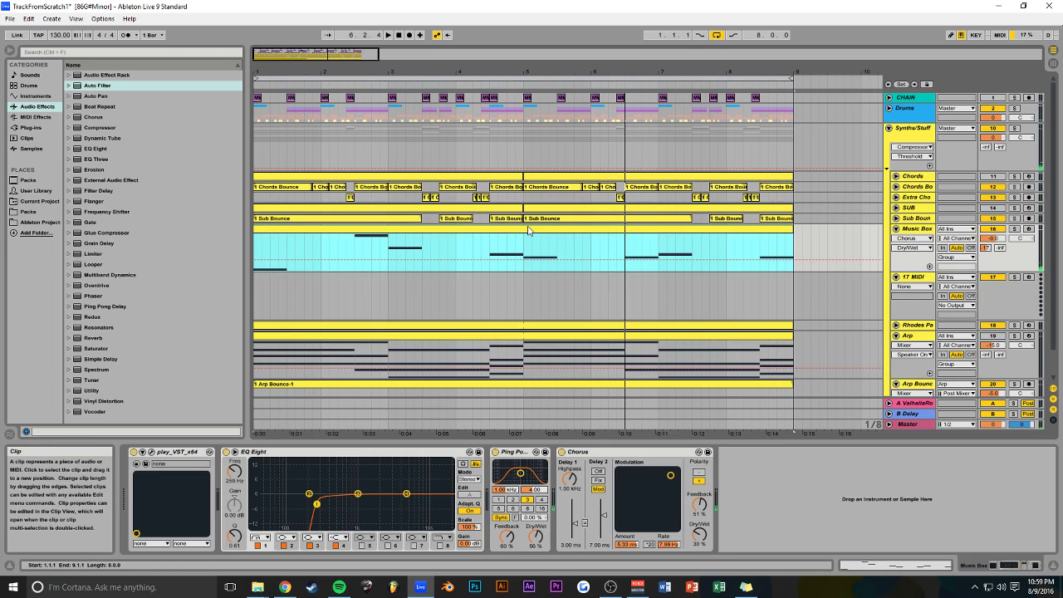
{"action": "left_click_drag", "start_coordinate": [494, 234], "coordinate": [491, 287]}
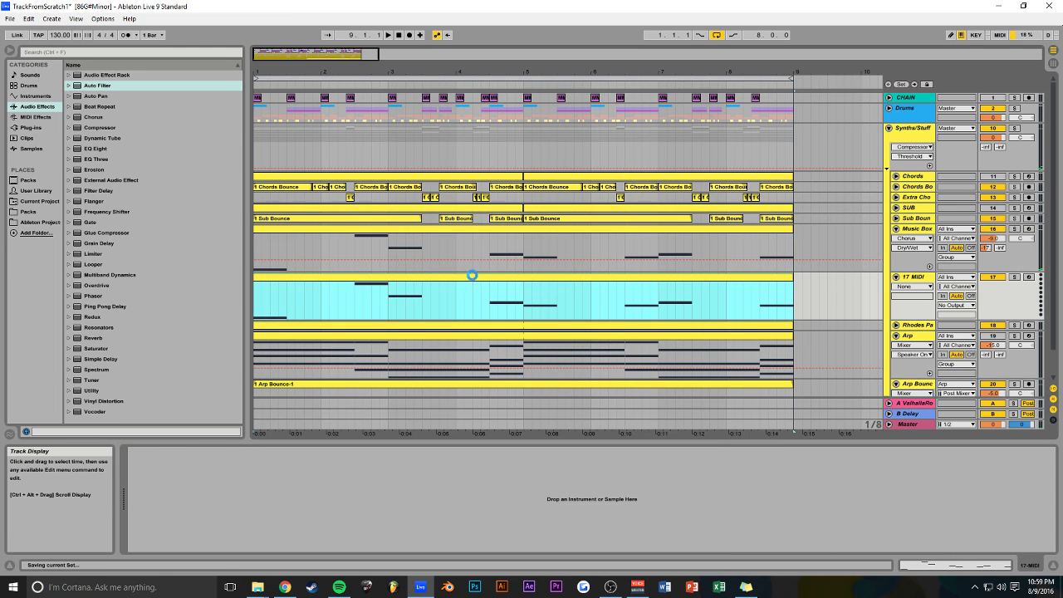
Step: Load the Sylenth1 plug-in onto the new MIDI track and solo that track for playback
{"action": "left_click", "coordinate": [30, 128]}
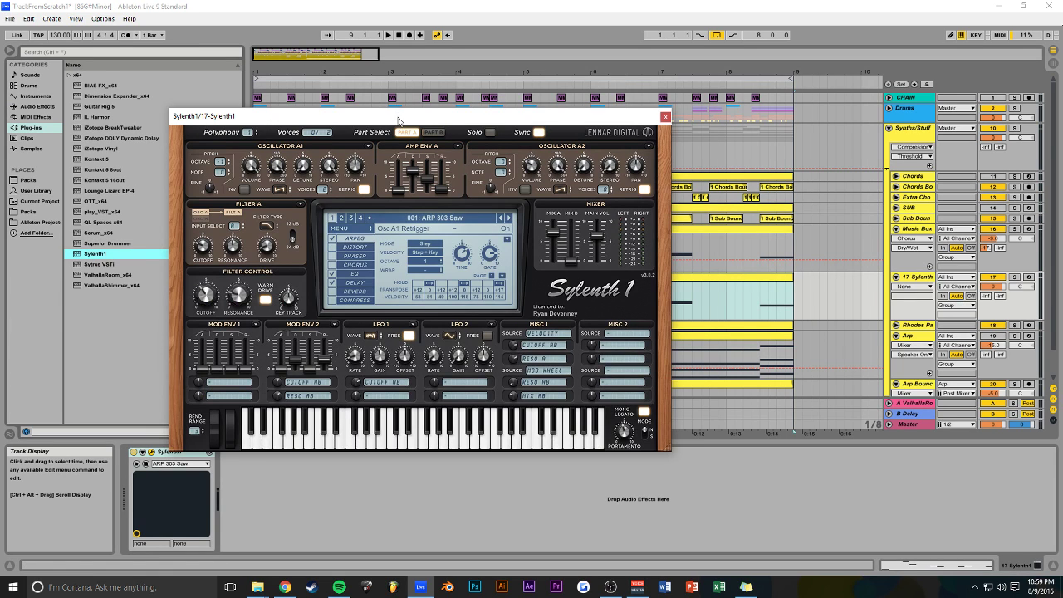
{"action": "left_click_drag", "start_coordinate": [397, 118], "coordinate": [456, 100]}
{"action": "left_click", "coordinate": [1013, 278]}
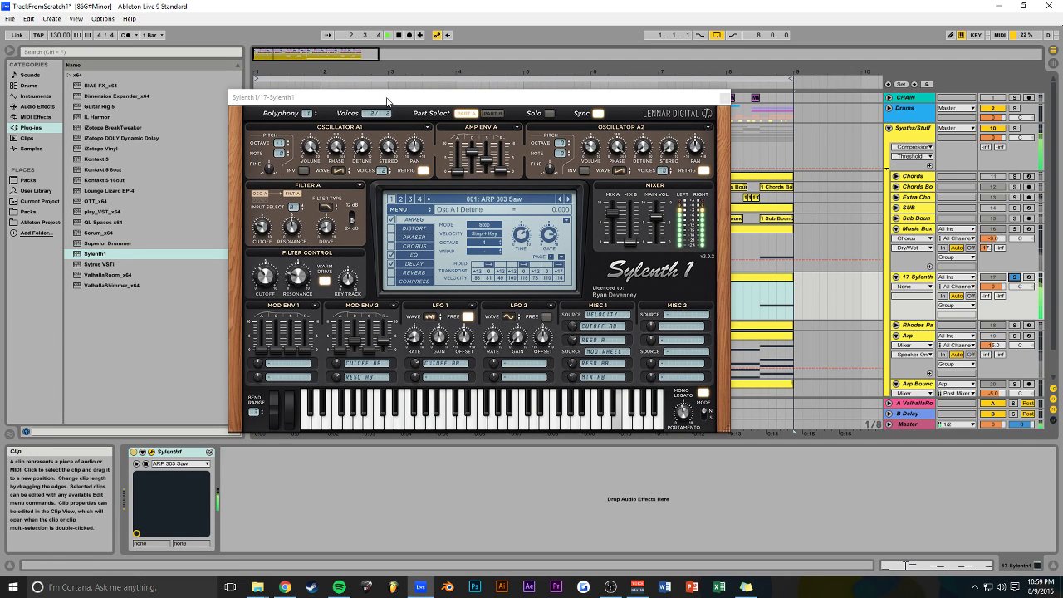
{"action": "left_click_drag", "start_coordinate": [387, 97], "coordinate": [394, 83]}
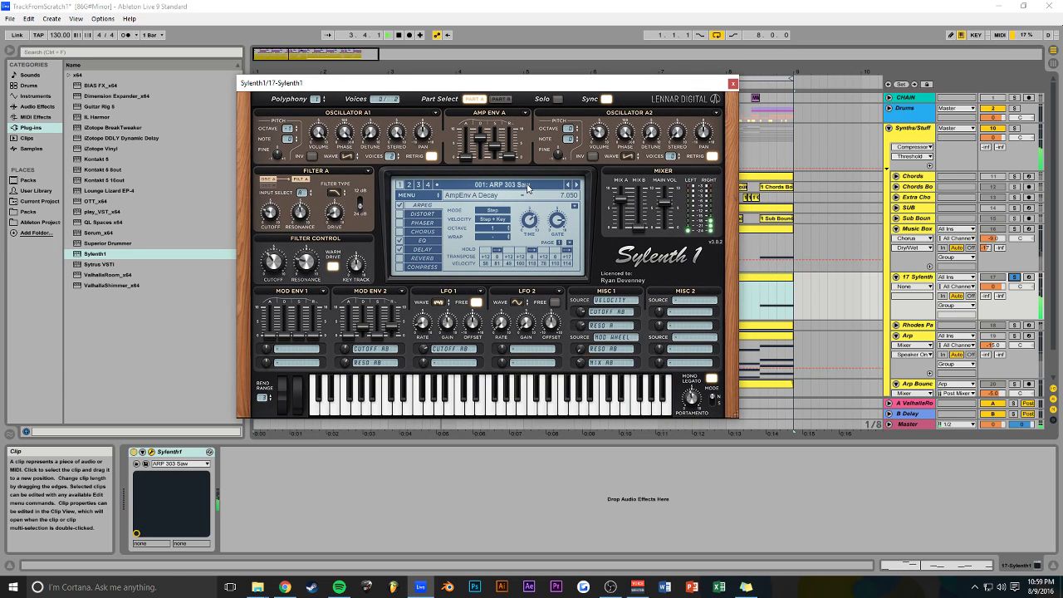
Step: Try to reset the ARP 303 Saw preset in Sylenth1
{"action": "left_click", "coordinate": [509, 185]}
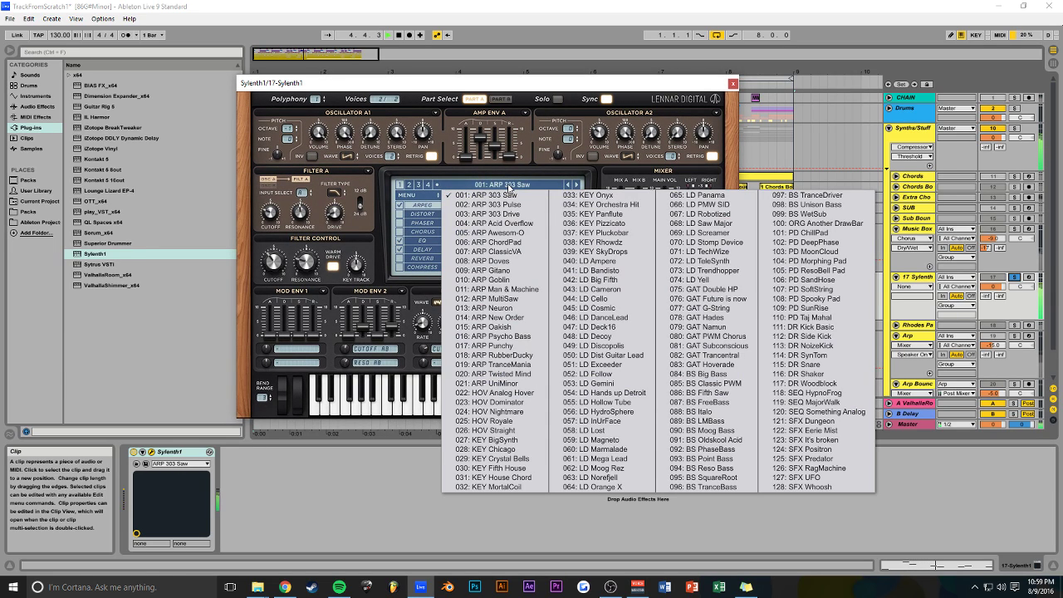
{"action": "left_click", "coordinate": [527, 89]}
{"action": "left_click", "coordinate": [429, 197]}
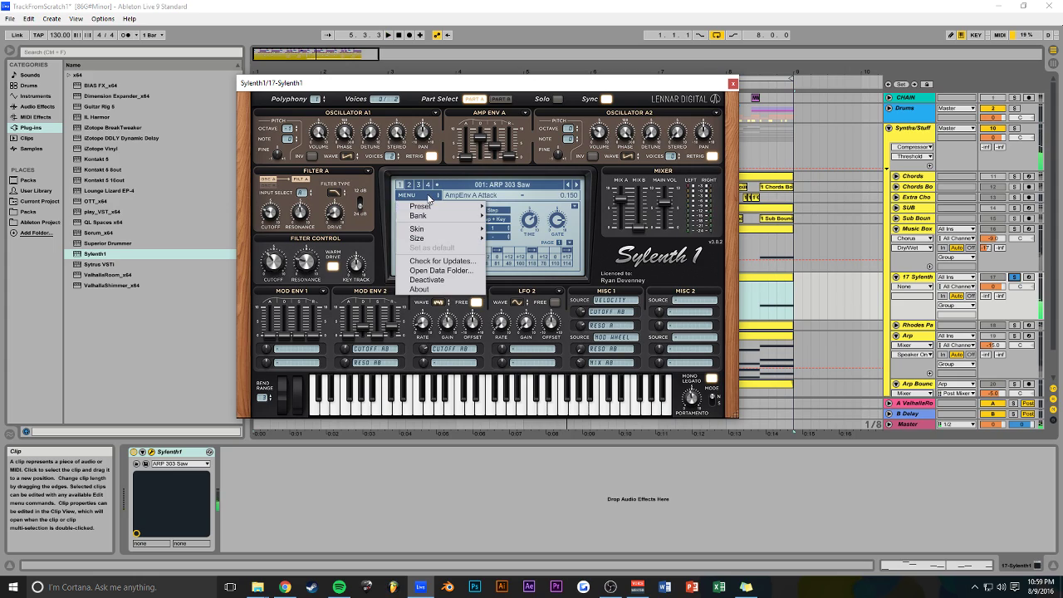
{"action": "mouse_move", "coordinate": [432, 211]}
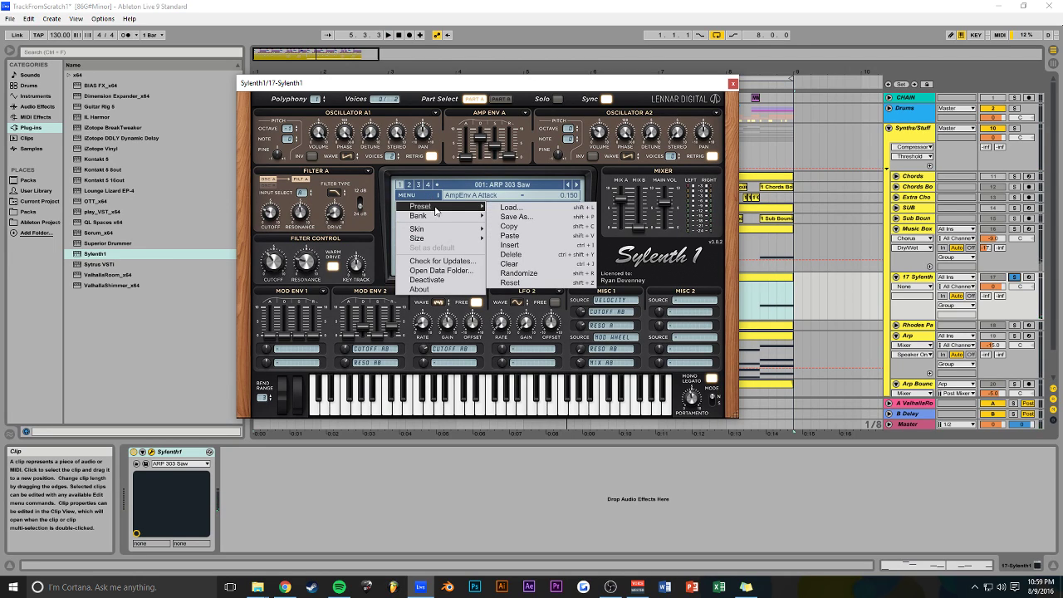
{"action": "left_click", "coordinate": [522, 284]}
{"action": "key", "text": "space"}
Step: Clear the current Sylenth1 preset to get a blank Init patch
{"action": "left_click", "coordinate": [409, 195]}
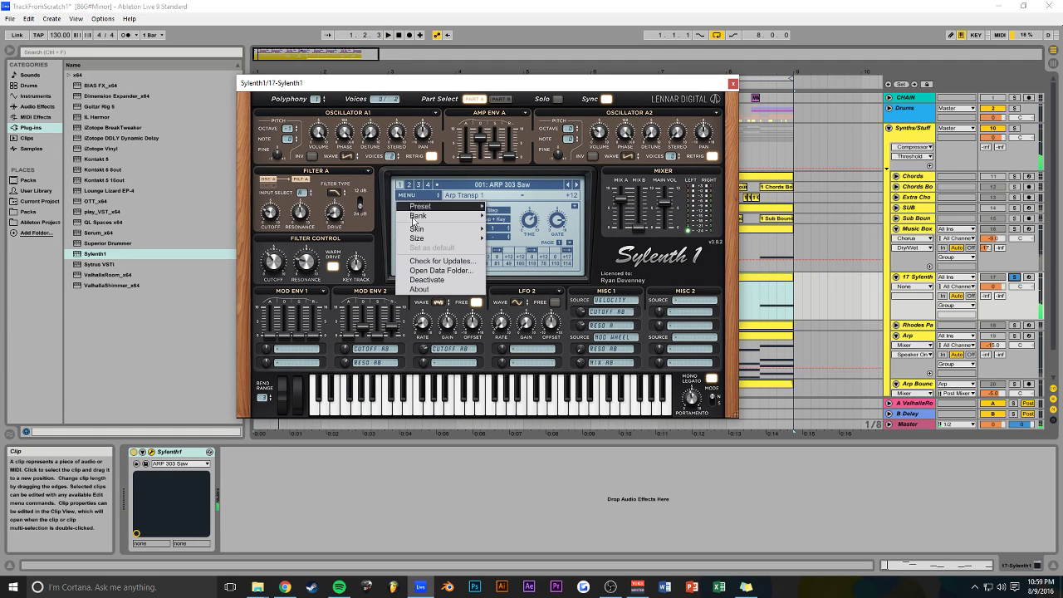
{"action": "mouse_move", "coordinate": [436, 234]}
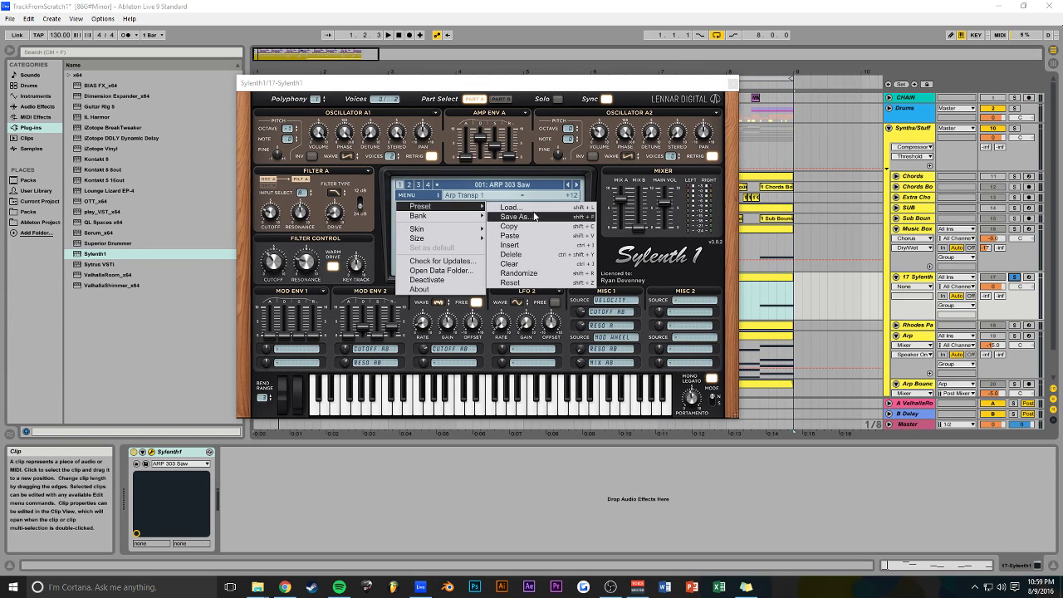
{"action": "left_click", "coordinate": [533, 264]}
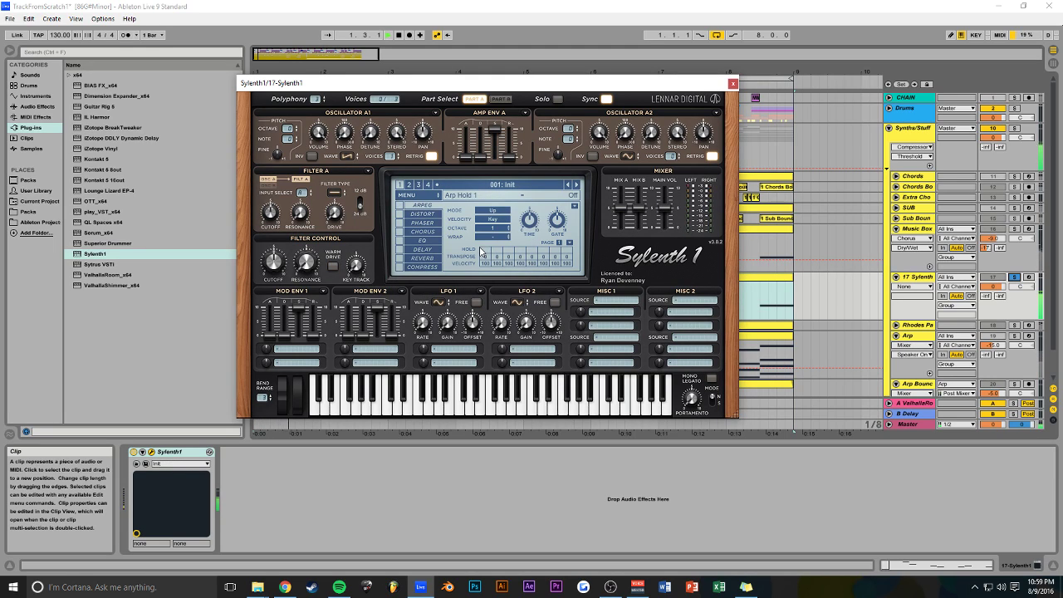
Step: Raise the release of Mod Env 1 and Mod Env 2 in the Init patch
{"action": "left_click_drag", "start_coordinate": [433, 90], "coordinate": [468, 88]}
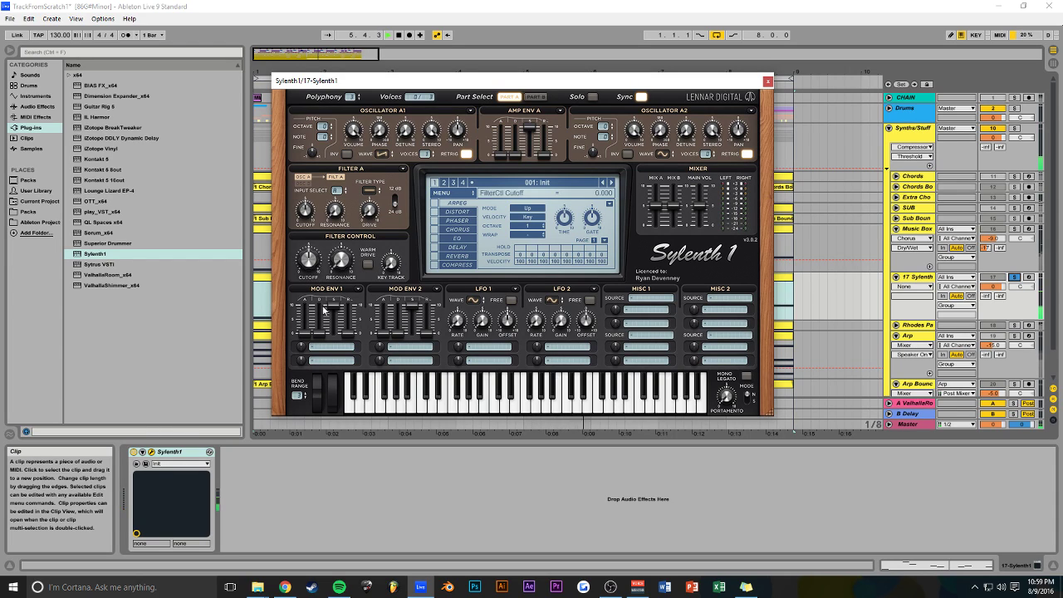
{"action": "left_click_drag", "start_coordinate": [353, 285], "coordinate": [359, 247]}
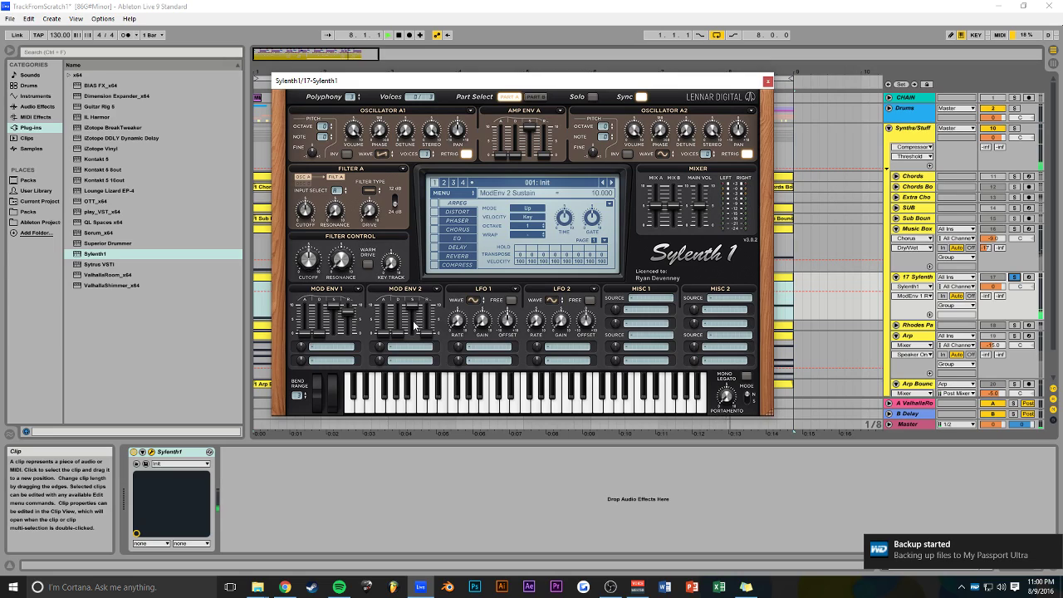
{"action": "left_click_drag", "start_coordinate": [431, 312], "coordinate": [434, 270]}
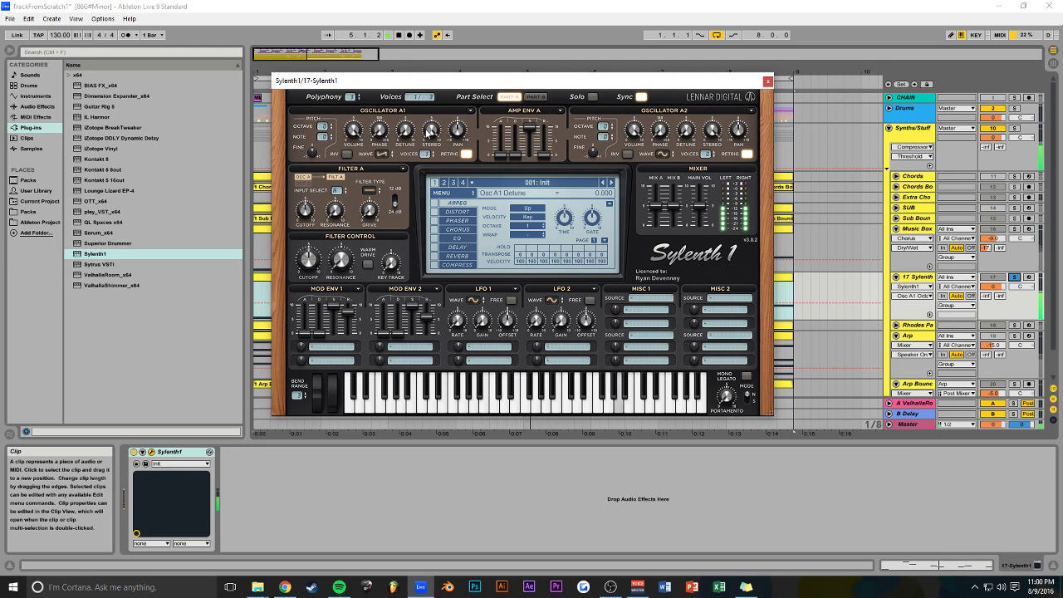
Step: Look over the oscillator options and the Part B settings in Sylenth1, and return to Part A
{"action": "left_click", "coordinate": [471, 110]}
{"action": "left_click", "coordinate": [409, 113]}
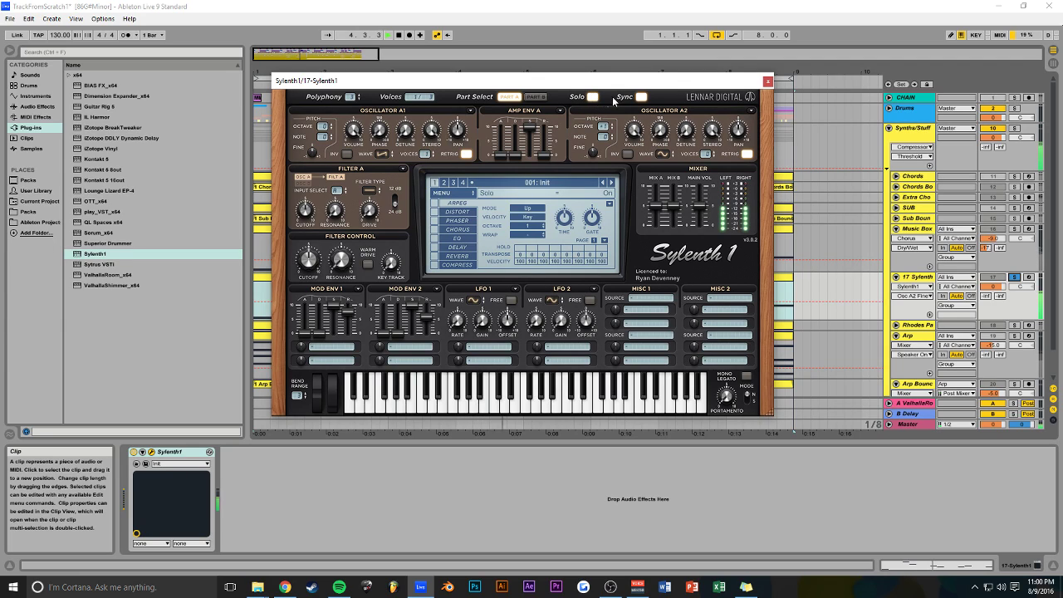
{"action": "left_click", "coordinate": [536, 97]}
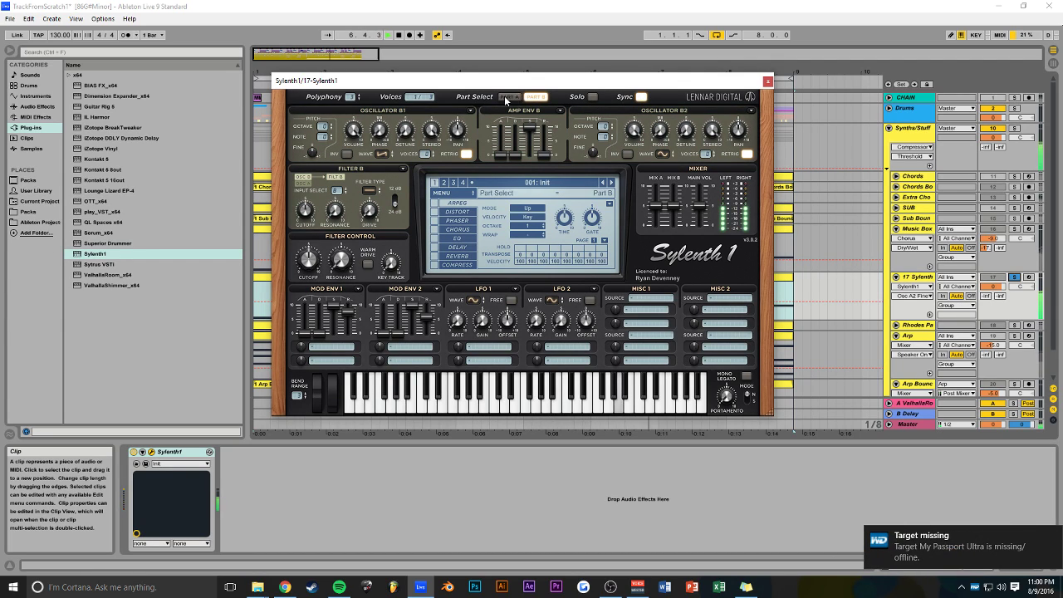
{"action": "left_click", "coordinate": [508, 97]}
Step: Load the preset 052: LD Follow in Sylenth1 and set its track volume to -15 dB
{"action": "left_click", "coordinate": [527, 184]}
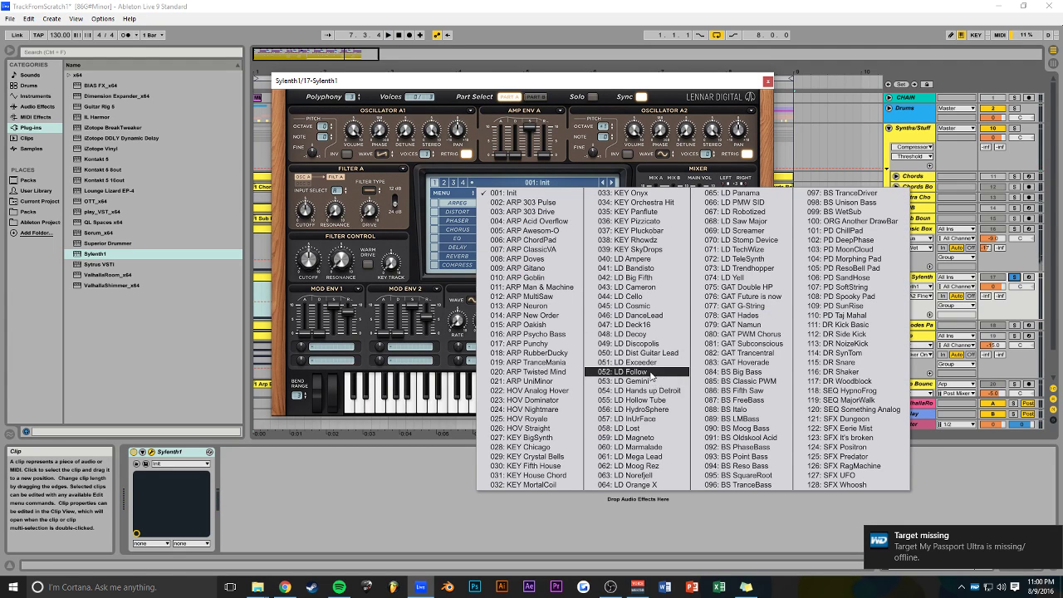
{"action": "left_click", "coordinate": [621, 371]}
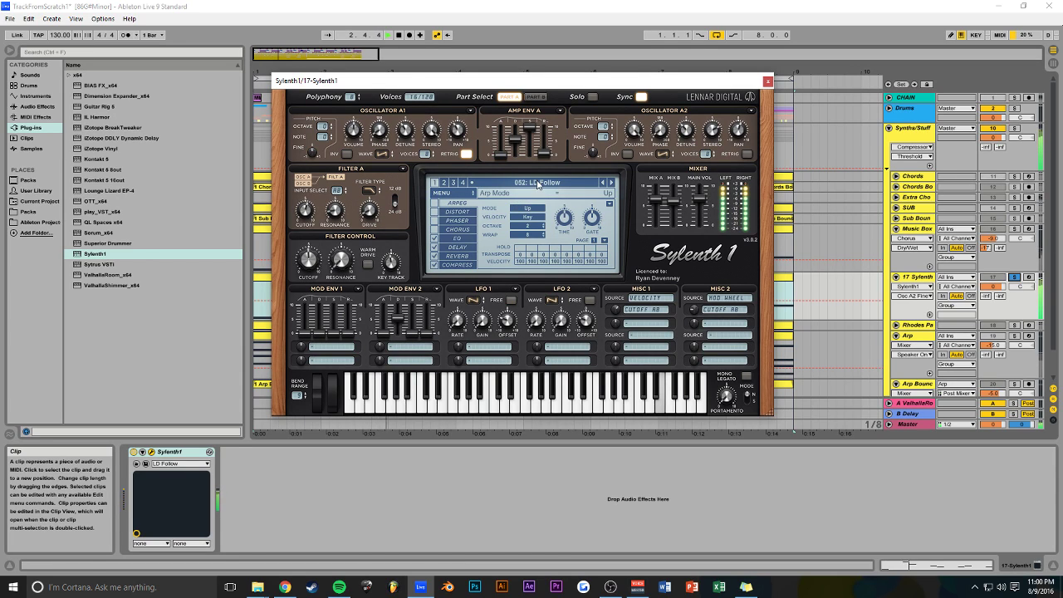
{"action": "left_click", "coordinate": [992, 287]}
{"action": "type", "text": "-16"}
{"action": "key", "text": "Return"}
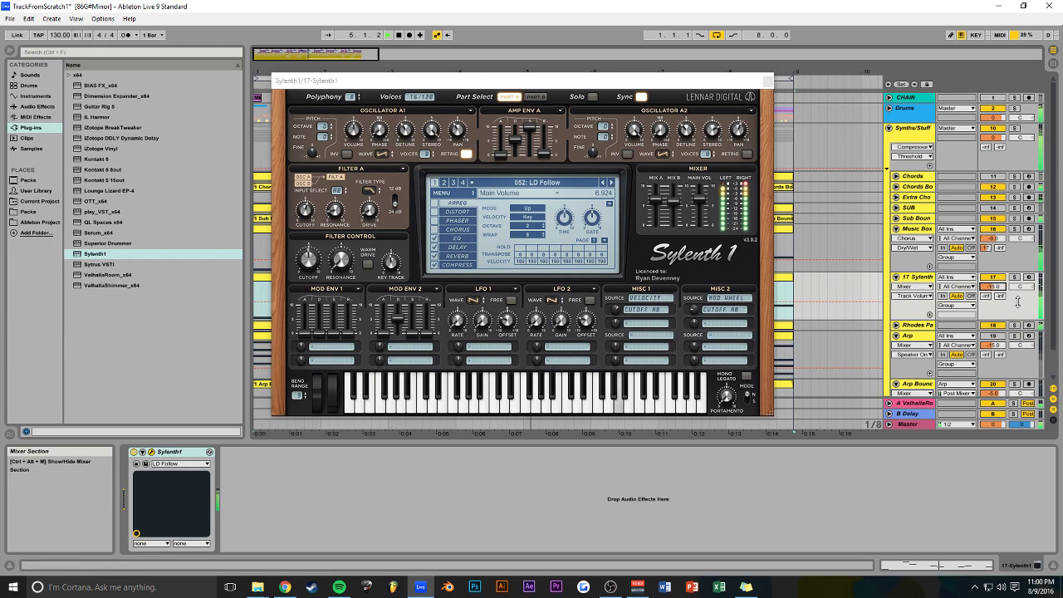
{"action": "left_click_drag", "start_coordinate": [707, 83], "coordinate": [707, 117]}
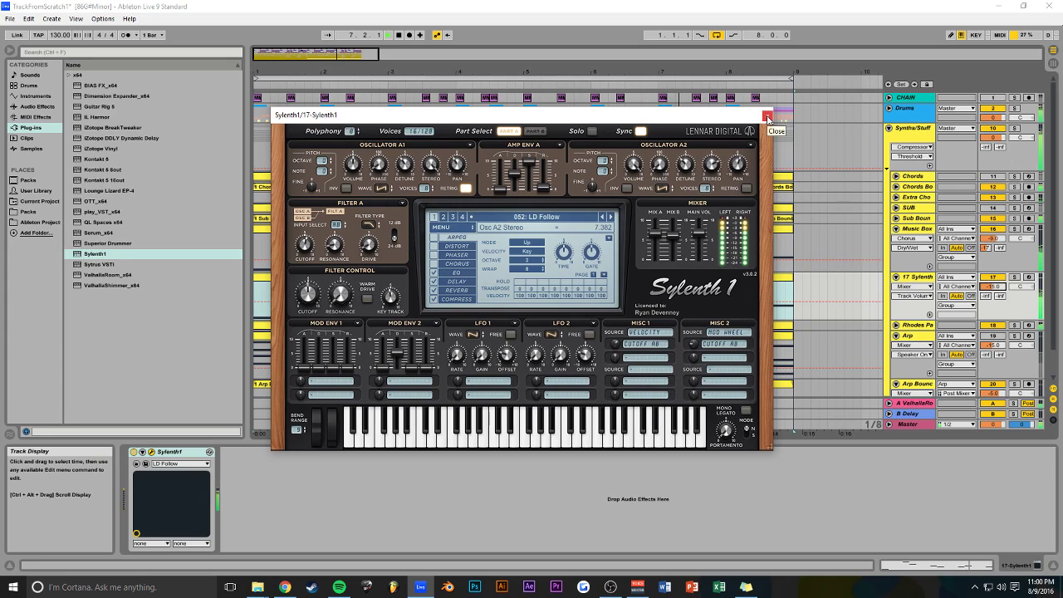
Step: Leave the reverb switched on in Sylenth1's effects and close the plug-in window
{"action": "left_click", "coordinate": [321, 326]}
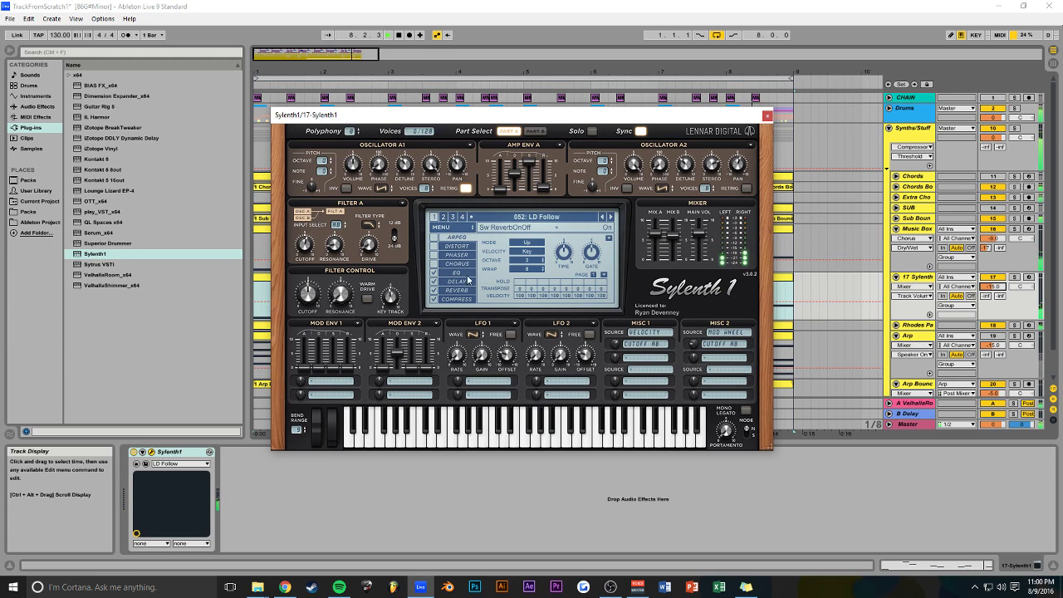
{"action": "left_click_drag", "start_coordinate": [578, 114], "coordinate": [576, 136]}
{"action": "left_click", "coordinate": [763, 140]}
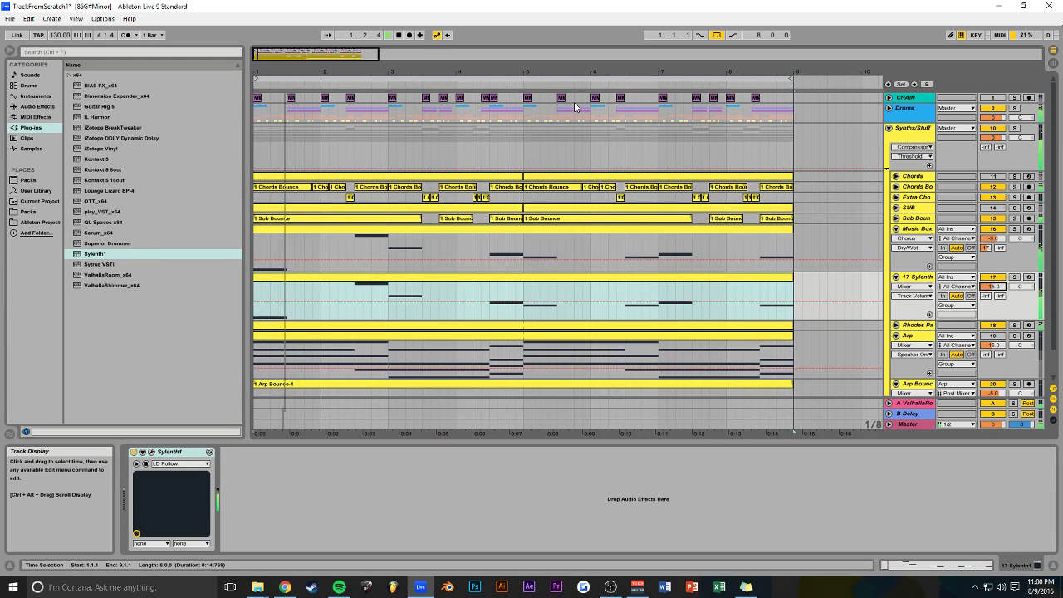
Step: Halve the length of all notes in the Sylenth1 track's MIDI clip, play the result and save the set
{"action": "double_click", "coordinate": [433, 284]}
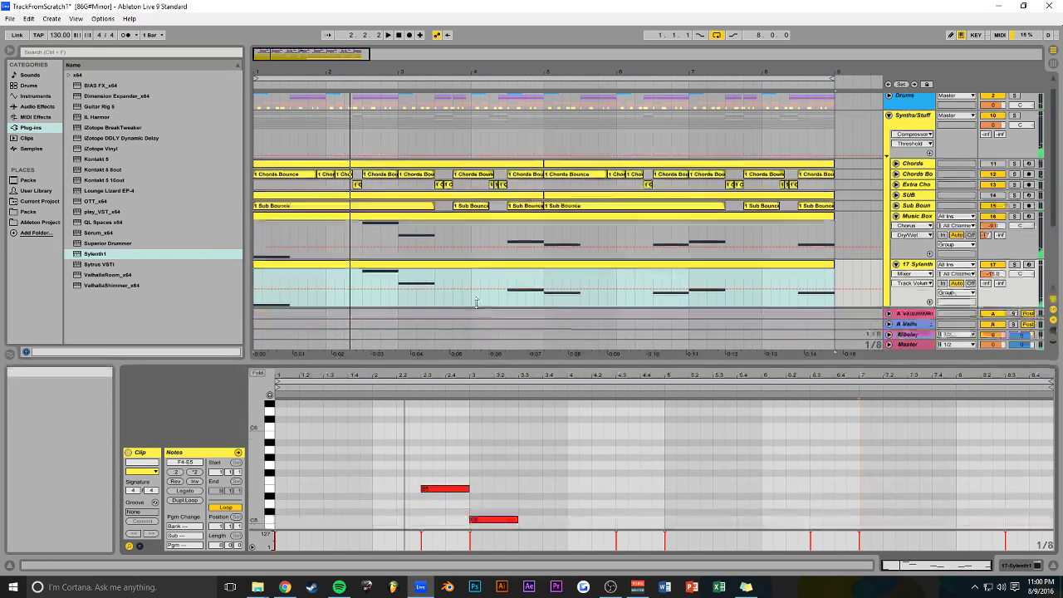
{"action": "left_click_drag", "start_coordinate": [475, 301], "coordinate": [490, 156]}
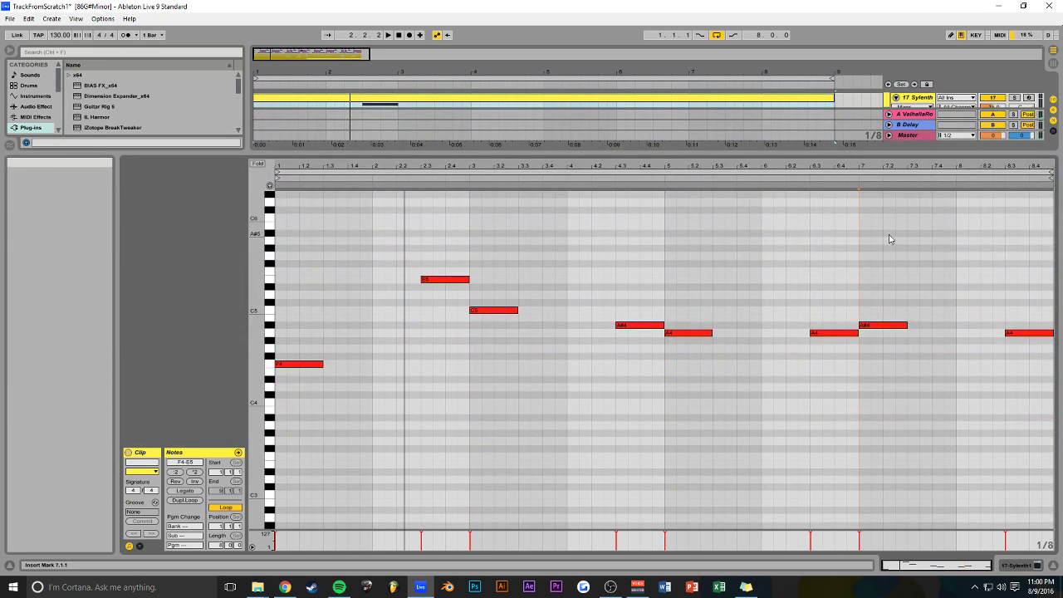
{"action": "left_click_drag", "start_coordinate": [1010, 214], "coordinate": [314, 406]}
{"action": "left_click", "coordinate": [174, 472]}
{"action": "key", "text": "space"}
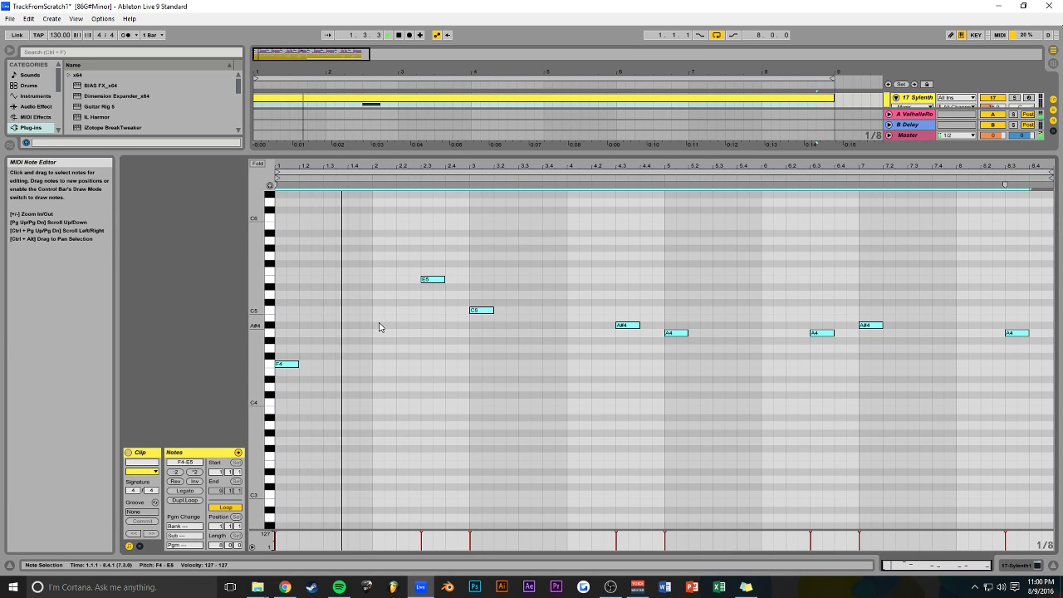
{"action": "scroll", "coordinate": [380, 328], "scroll_direction": "up", "scroll_amount": 1}
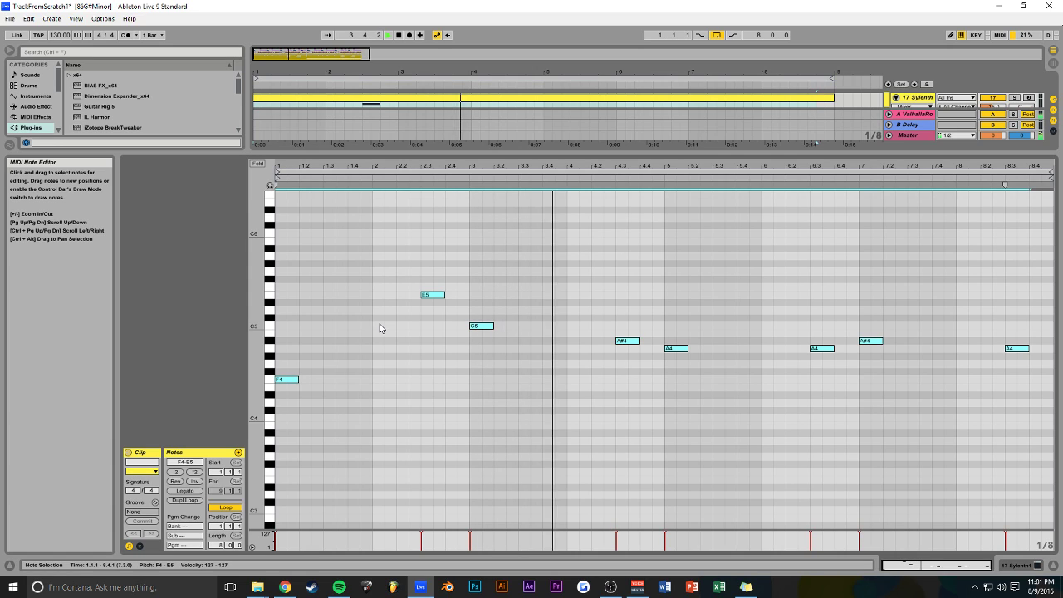
{"action": "left_click", "coordinate": [379, 327]}
{"action": "key", "text": "ctrl+s"}
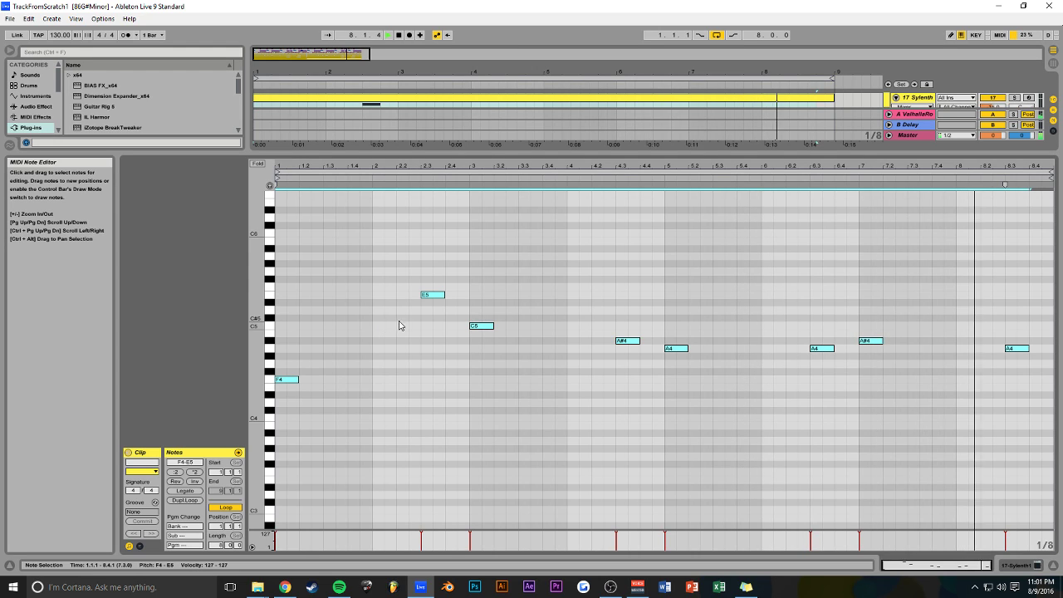
Step: Hide the clip editor, fold the synth tracks and their Synths/Stuff group, and save the set
{"action": "left_click_drag", "start_coordinate": [496, 156], "coordinate": [501, 445]}
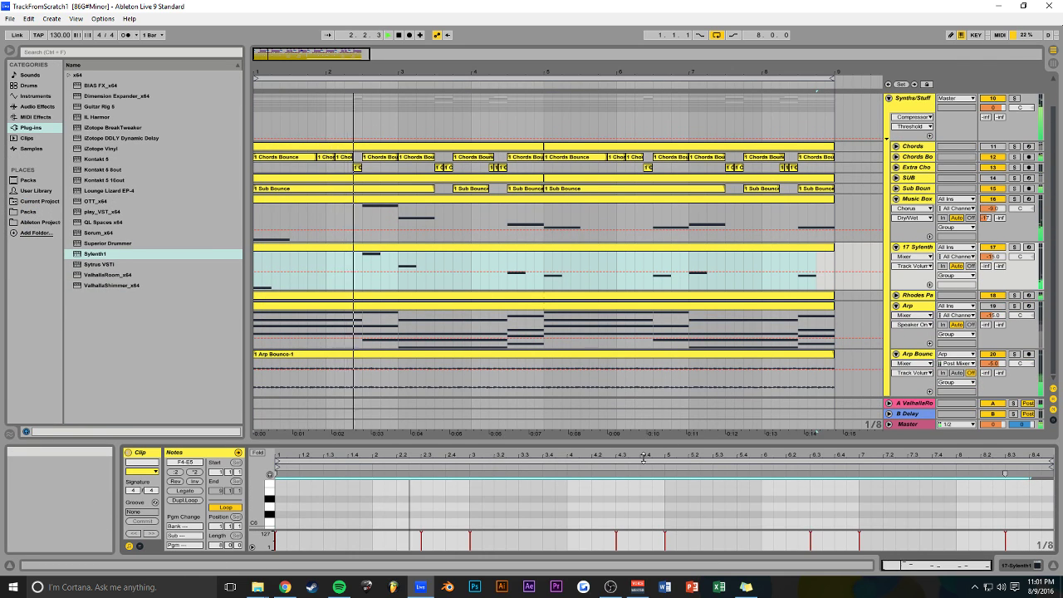
{"action": "left_click_drag", "start_coordinate": [648, 449], "coordinate": [640, 521]}
{"action": "left_click_drag", "start_coordinate": [462, 75], "coordinate": [462, 41]}
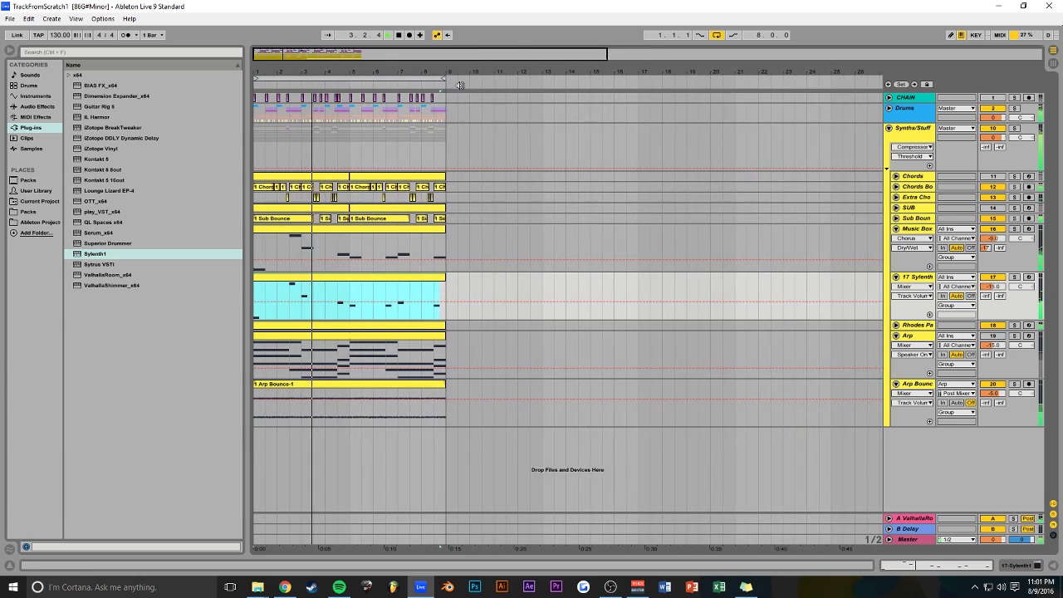
{"action": "left_click", "coordinate": [895, 229], "text": "alt"}
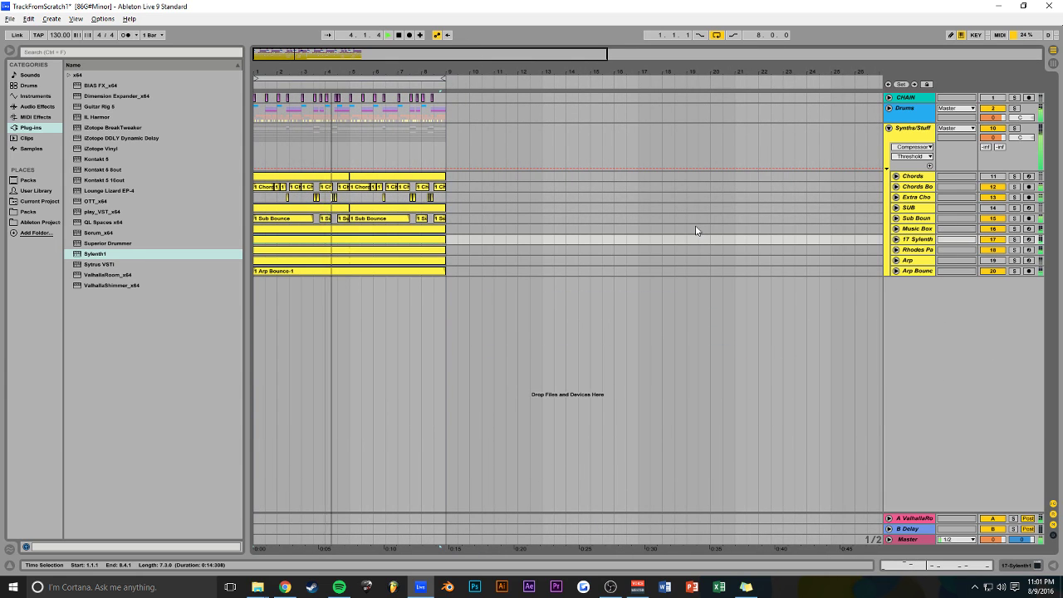
{"action": "left_click", "coordinate": [888, 128]}
{"action": "key", "text": "ctrl+s"}
{"action": "key", "text": "space"}
Step: Copy the first eight bars of the CHAIN, Drums and Synths/Stuff tracks to bar 9 and save the set
{"action": "left_click_drag", "start_coordinate": [446, 144], "coordinate": [254, 105]}
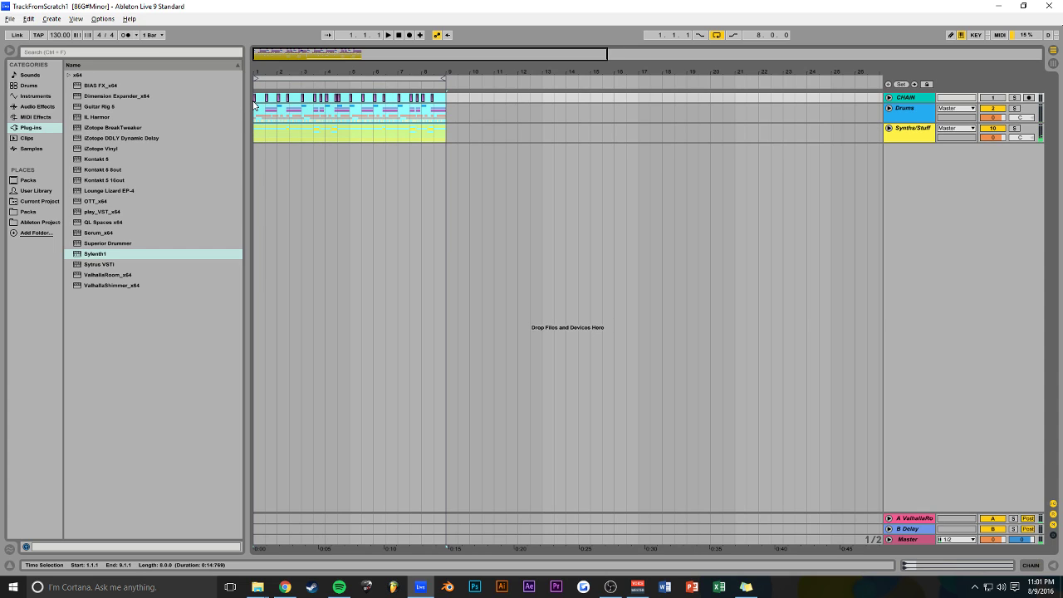
{"action": "left_click", "coordinate": [447, 101]}
{"action": "key", "text": "ctrl+v"}
{"action": "left_click", "coordinate": [437, 102]}
{"action": "key", "text": "space"}
{"action": "key", "text": "ctrl+s"}
Step: Unfold the Drums group and insert an audio track below the Random Perc track
{"action": "left_click_drag", "start_coordinate": [422, 56], "coordinate": [825, 123]}
{"action": "left_click", "coordinate": [889, 109]}
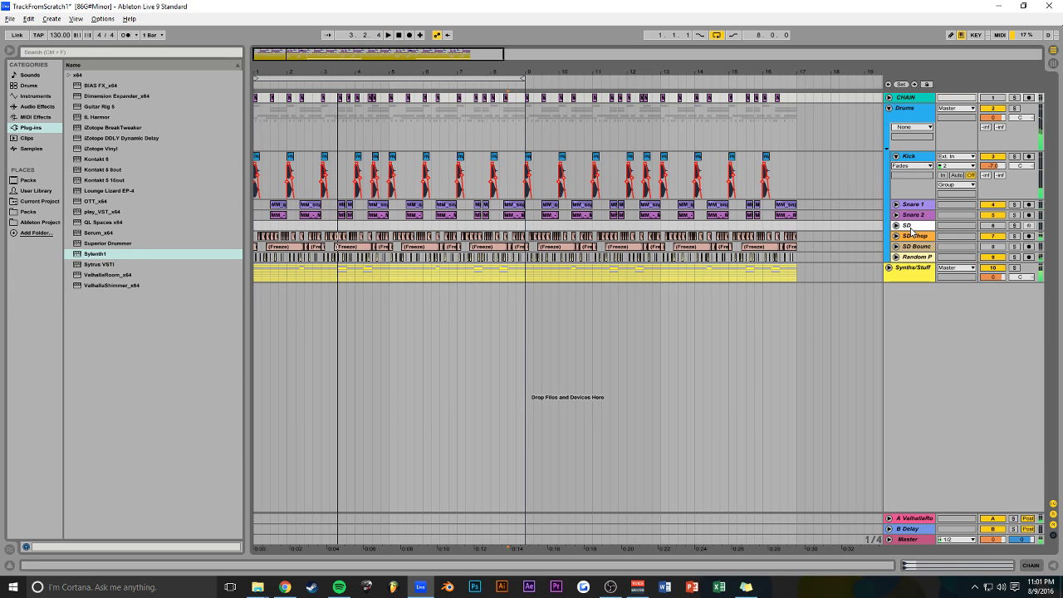
{"action": "left_click", "coordinate": [908, 259]}
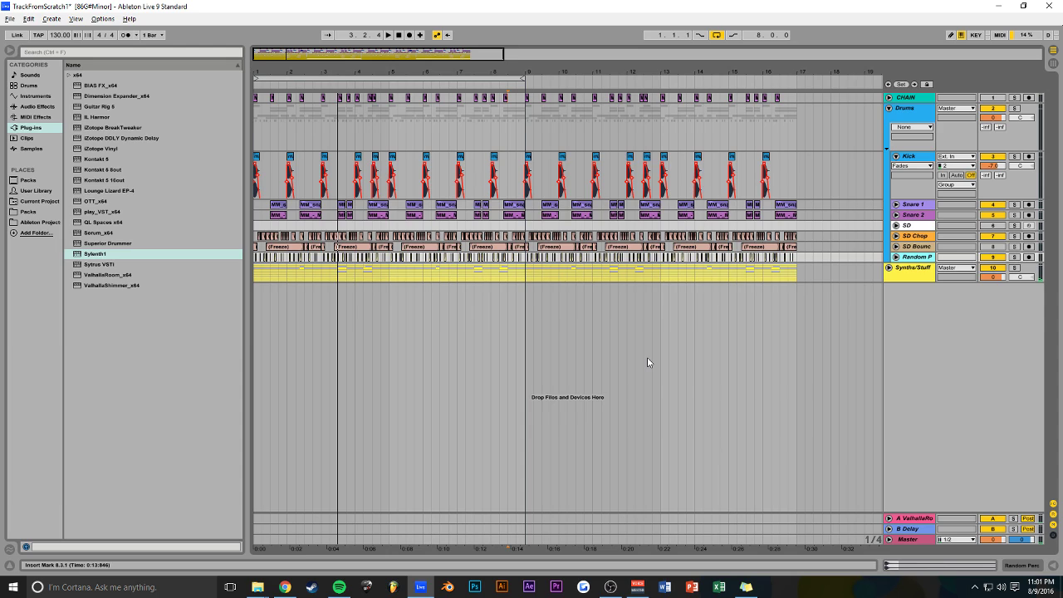
{"action": "key", "text": "ctrl+t"}
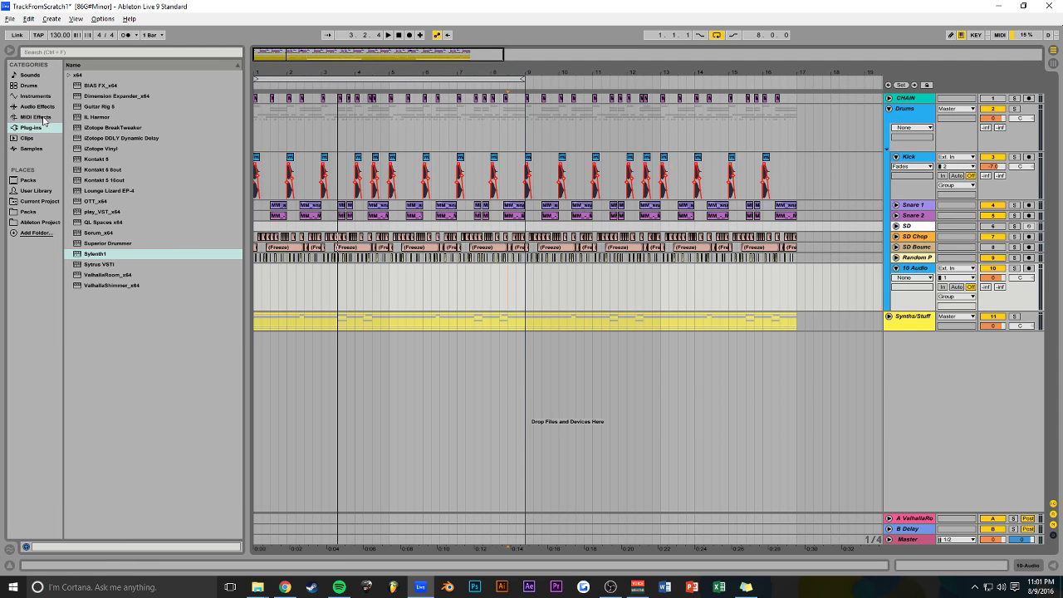
Step: Open the FX - Impacts folder of the Black Octopus Sound - Leviathan sample pack
{"action": "left_click", "coordinate": [40, 117]}
{"action": "left_click", "coordinate": [29, 212]}
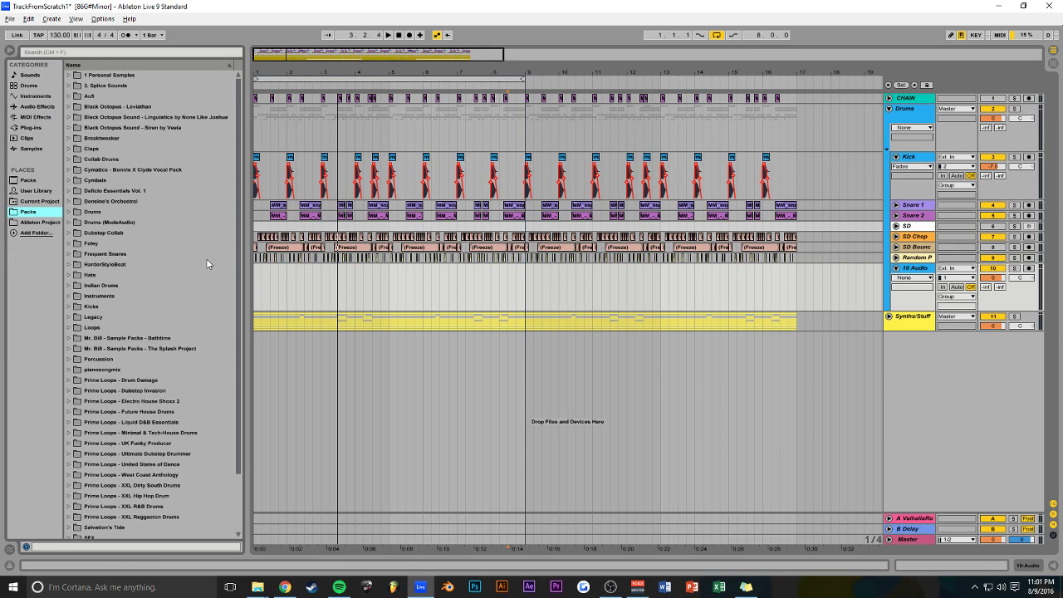
{"action": "left_click", "coordinate": [69, 106]}
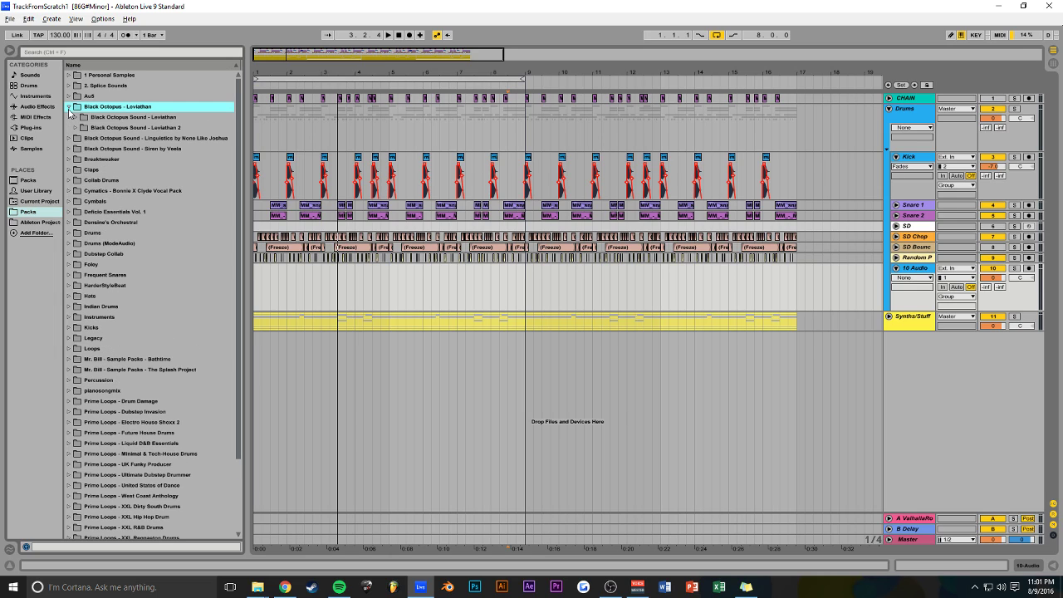
{"action": "left_click", "coordinate": [76, 117]}
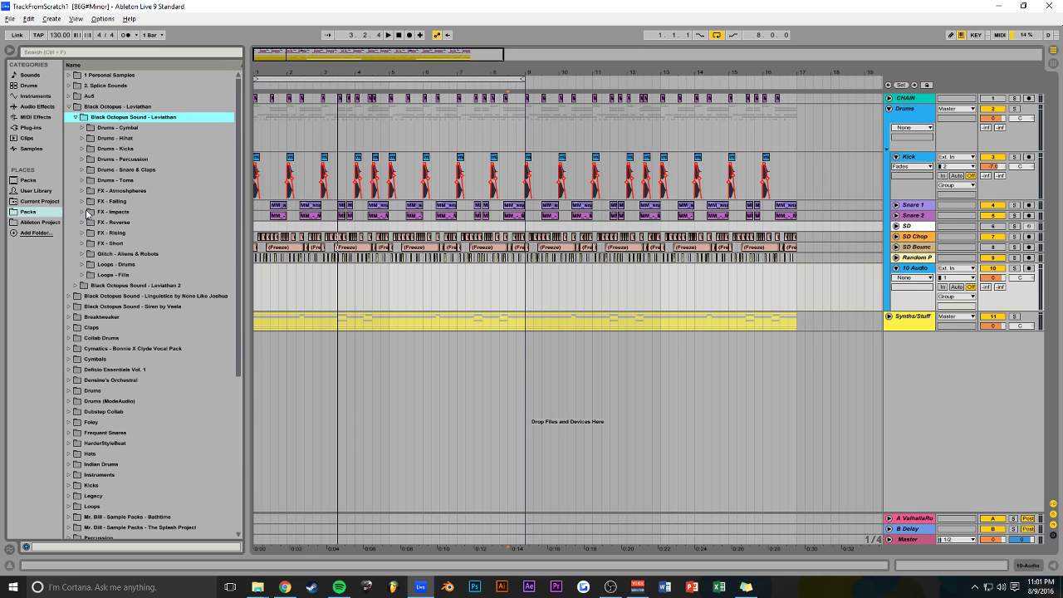
{"action": "left_click", "coordinate": [82, 212]}
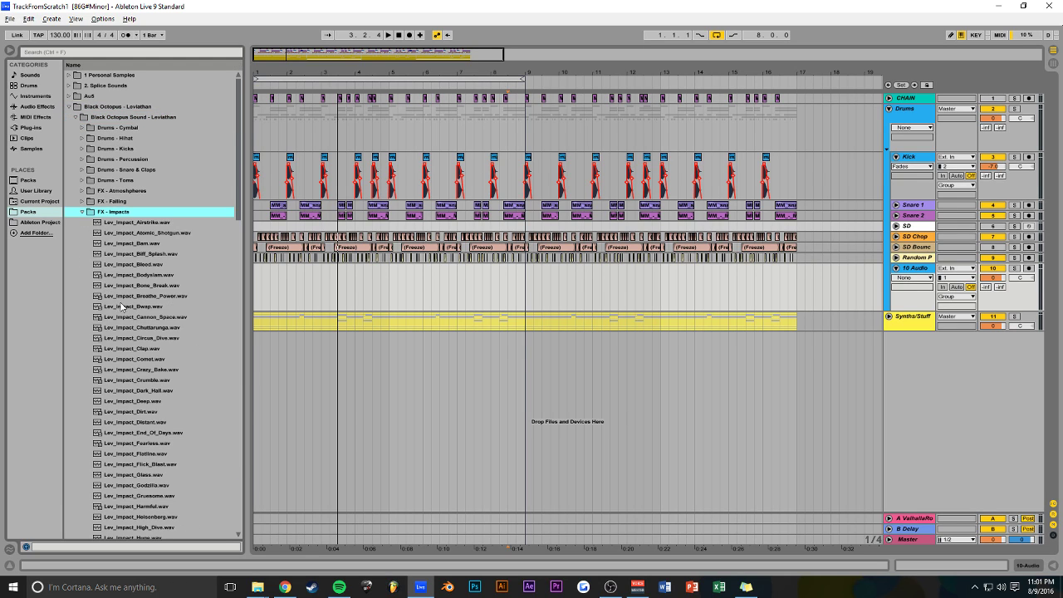
Step: Audition the impacts, place Lev_Impact_Clap.wav at bar 1 of the new audio track and duplicate it to bar 9
{"action": "left_click", "coordinate": [128, 247]}
{"action": "scroll", "coordinate": [136, 288], "scroll_direction": "down", "scroll_amount": 3}
{"action": "left_click_drag", "start_coordinate": [136, 295], "coordinate": [259, 286]}
{"action": "key", "text": "ctrl+d"}
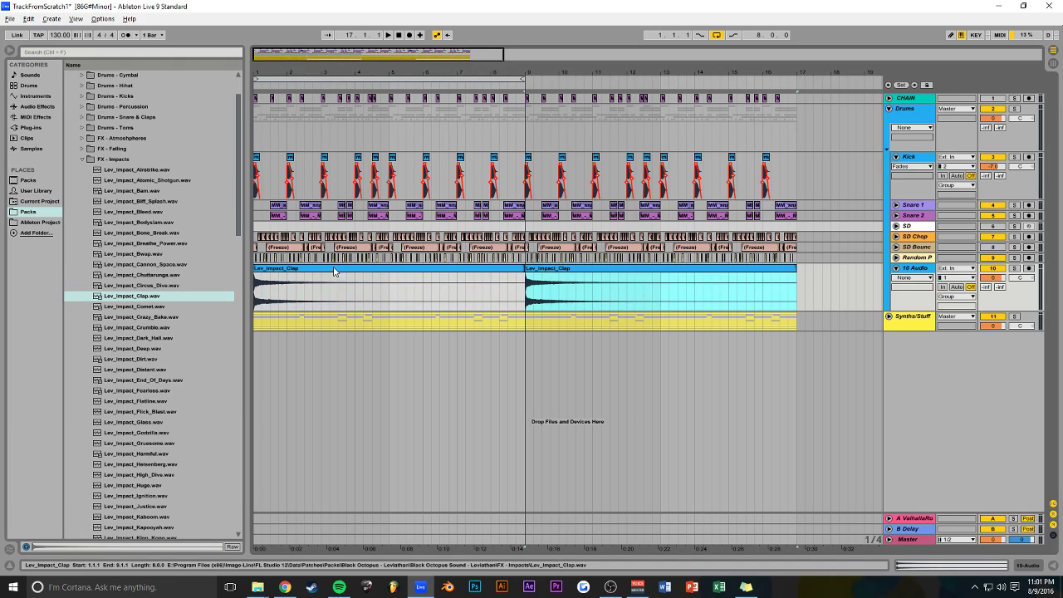
Step: Play the arrangement, set the impact track's volume to -9 dB and name the track ImpactClap
{"action": "key", "text": "a"}
{"action": "key", "text": "space"}
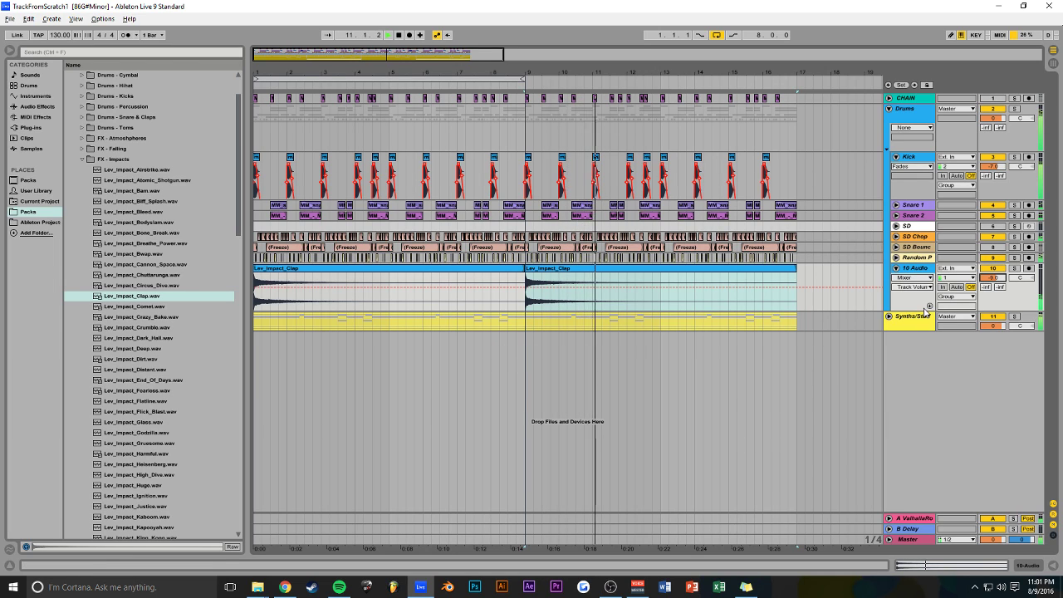
{"action": "key", "text": "ctrl+r"}
{"action": "type", "text": "ImpactCl"}
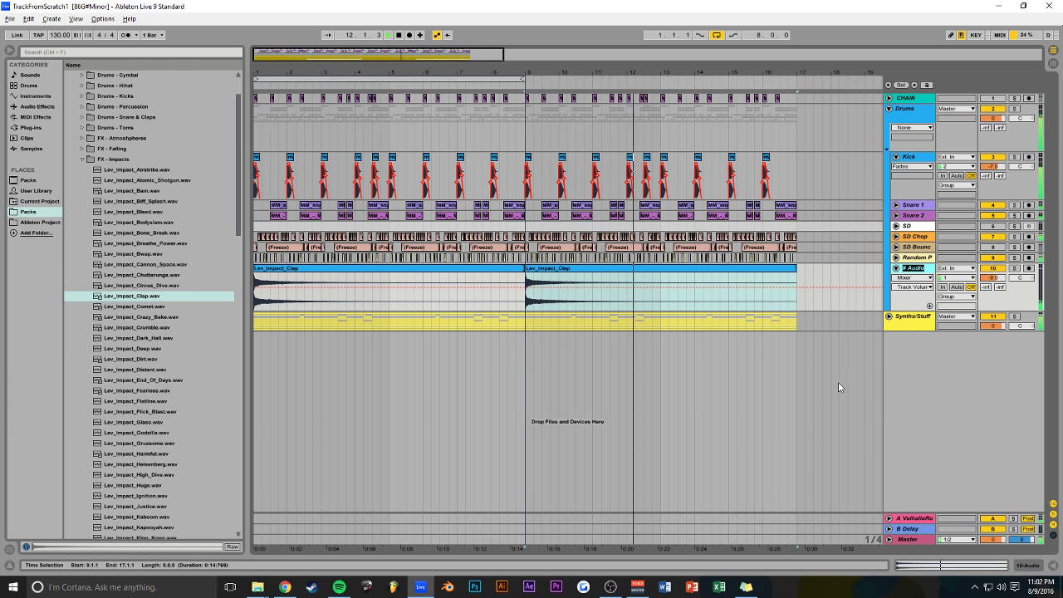
{"action": "type", "text": "ap"}
{"action": "key", "text": "Return"}
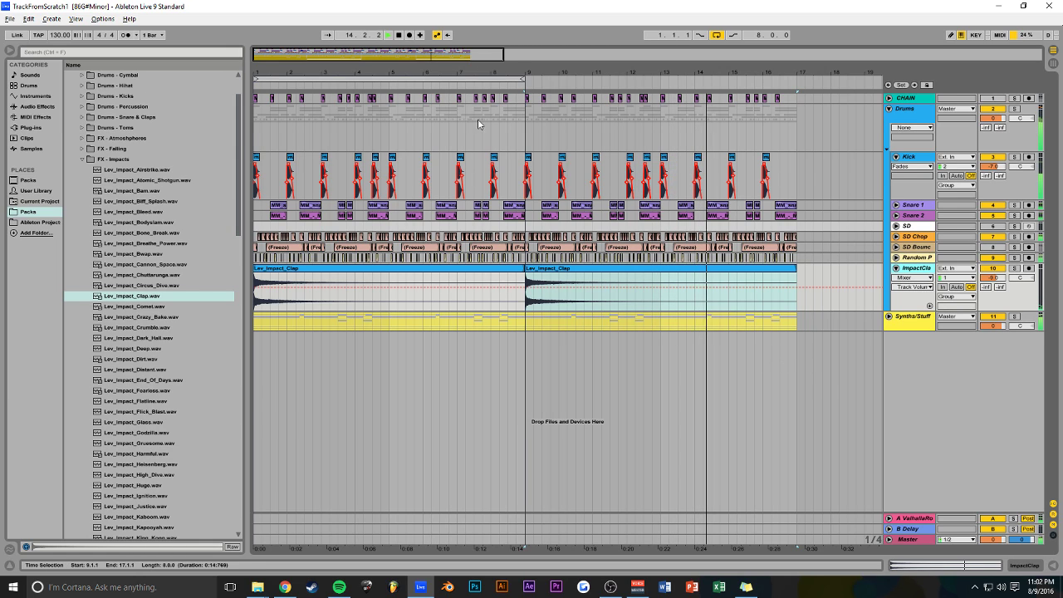
Step: Extend the arrangement loop to 16 bars and save the set
{"action": "left_click_drag", "start_coordinate": [503, 56], "coordinate": [824, 80]}
{"action": "key", "text": "ctrl+s"}
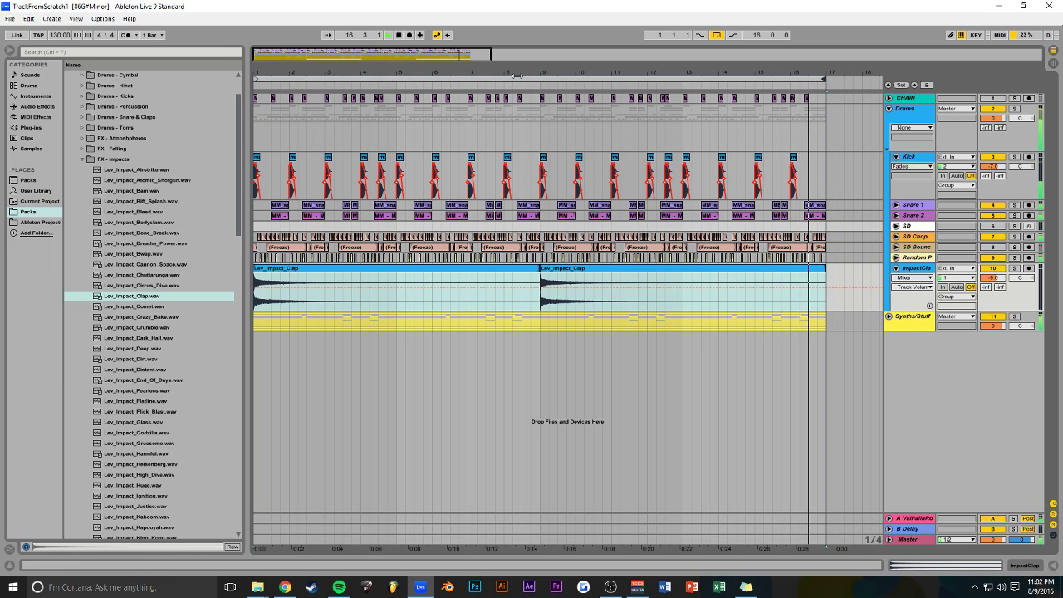
{"action": "left_click_drag", "start_coordinate": [491, 55], "coordinate": [480, 56]}
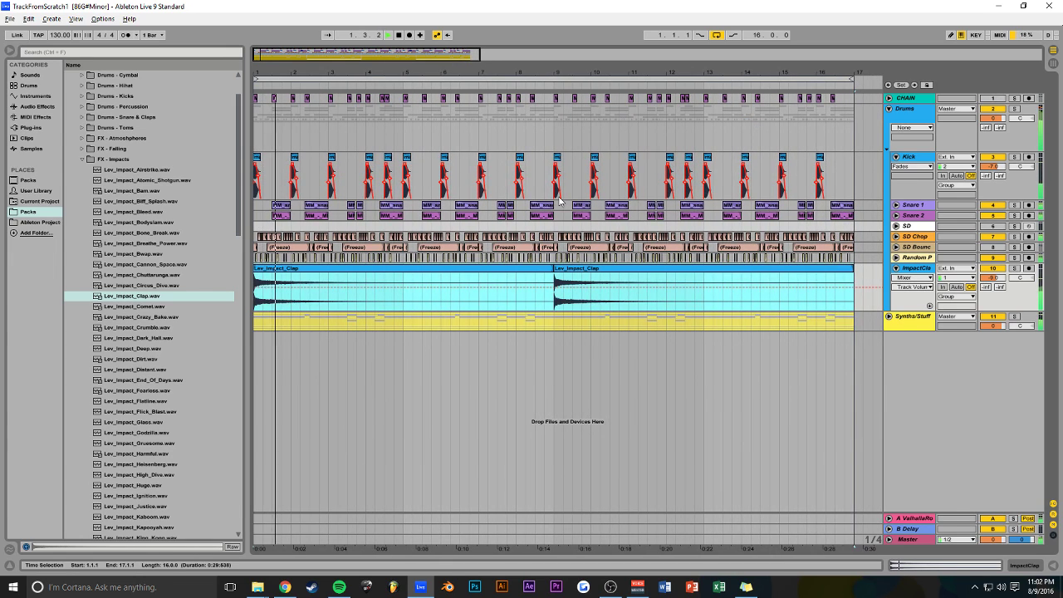
Step: Add an EQ Eight to the ImpactClap track and cut its lows with a band 1 low-cut filter at 197 Hz
{"action": "left_click", "coordinate": [915, 268]}
{"action": "left_click", "coordinate": [1026, 565]}
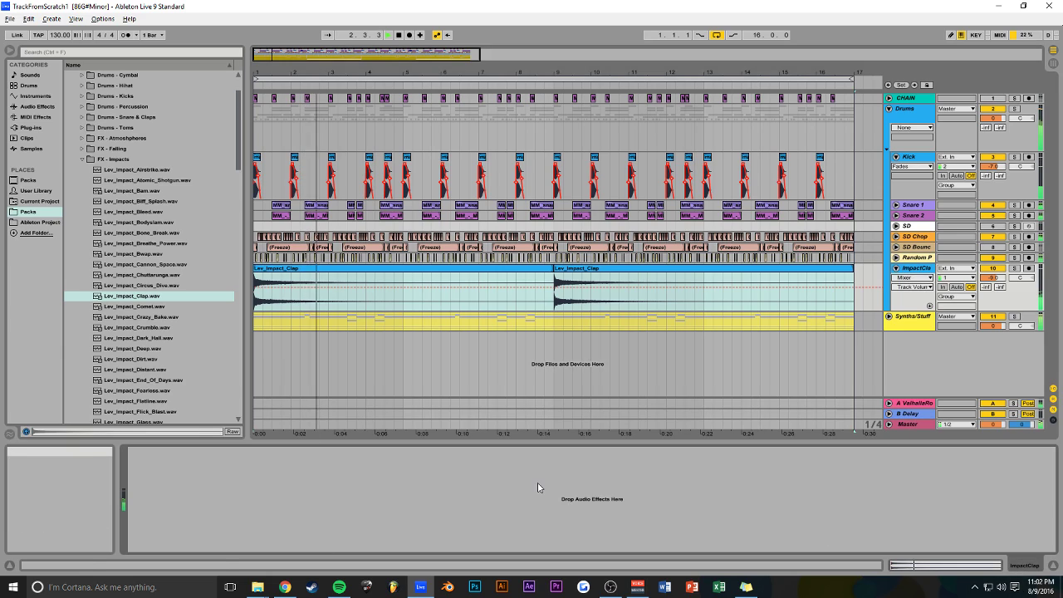
{"action": "left_click", "coordinate": [37, 97]}
{"action": "left_click", "coordinate": [37, 107]}
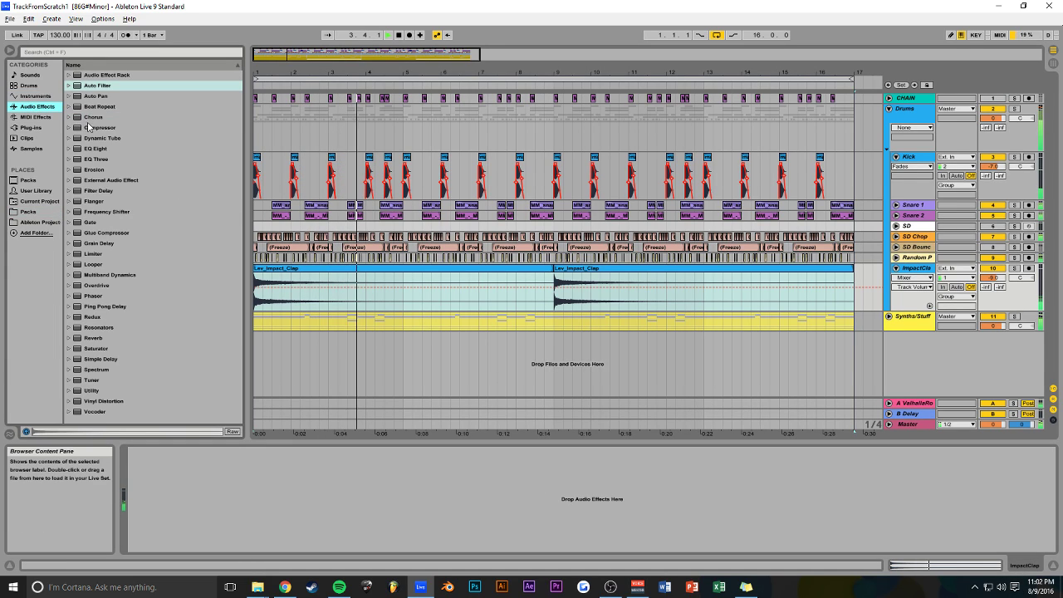
{"action": "left_click", "coordinate": [94, 150]}
{"action": "key", "text": "Return"}
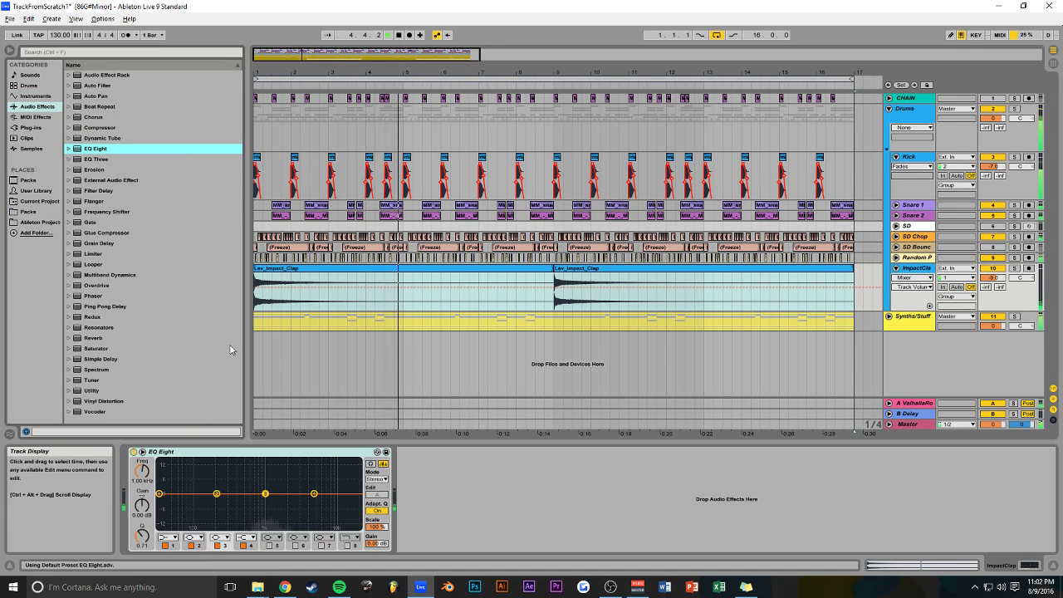
{"action": "left_click", "coordinate": [166, 487]}
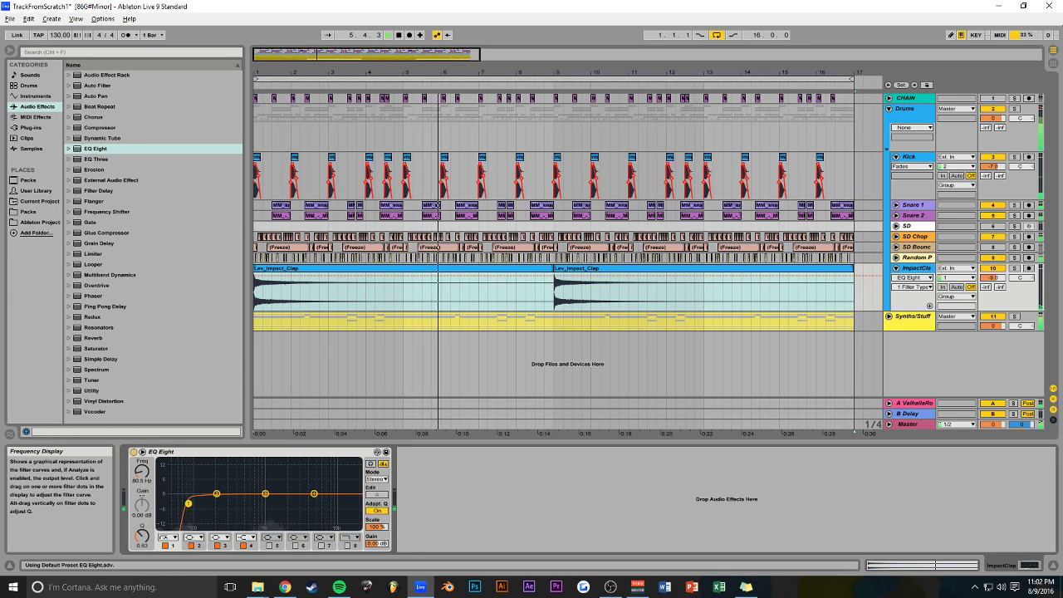
{"action": "left_click_drag", "start_coordinate": [205, 503], "coordinate": [199, 502]}
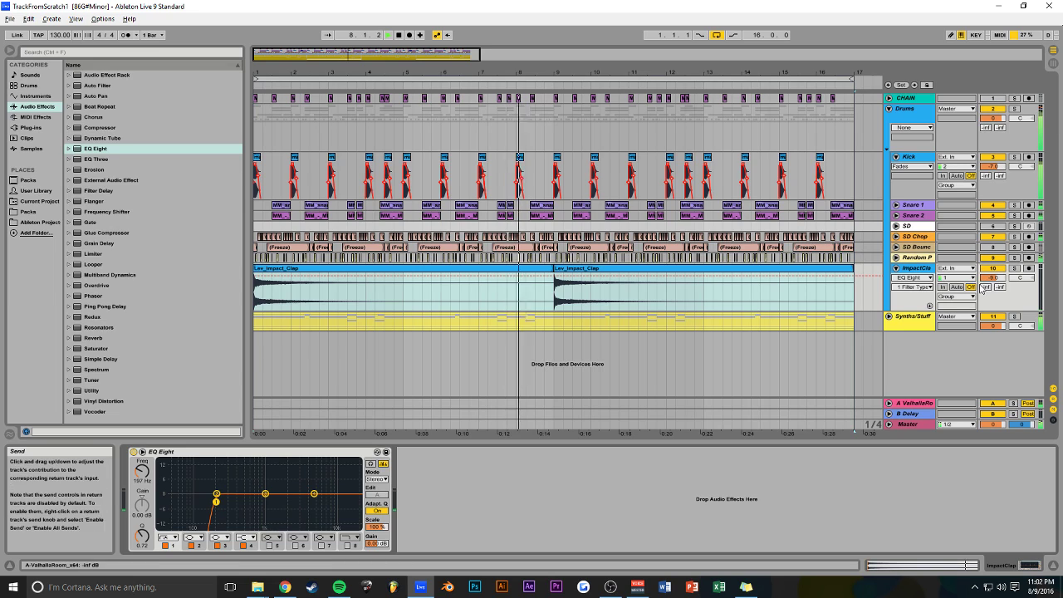
Step: Send the ImpactClap track to the ValhallaRoom return at about -22 dB, fold the Drums group and save the set
{"action": "left_click_drag", "start_coordinate": [986, 287], "coordinate": [986, 259]}
{"action": "key", "text": "ctrl+s"}
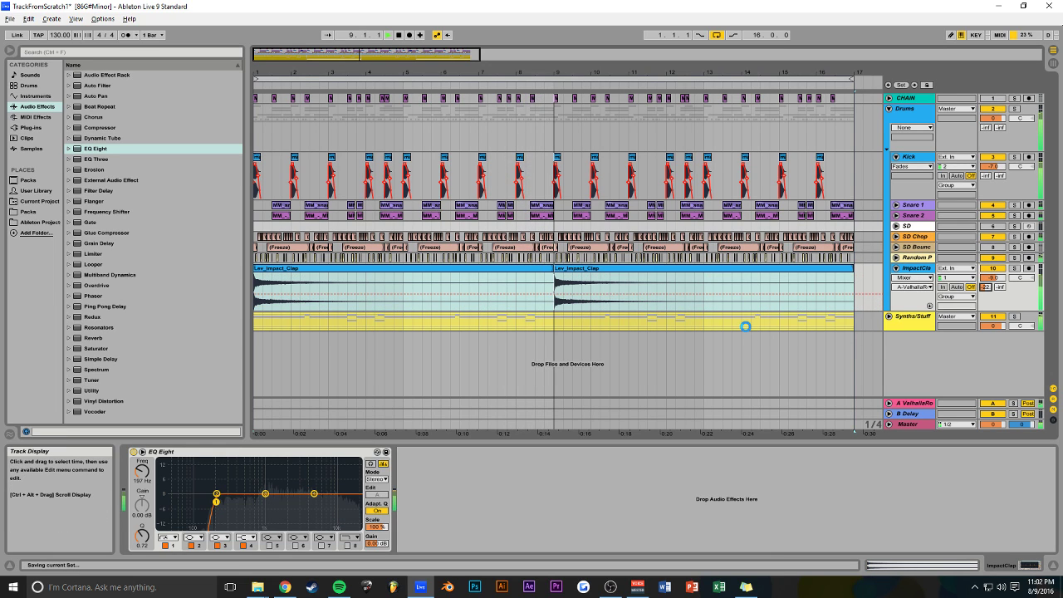
{"action": "left_click_drag", "start_coordinate": [483, 53], "coordinate": [531, 52]}
{"action": "left_click", "coordinate": [888, 108]}
{"action": "key", "text": "ctrl+s"}
Step: Unfold the Drums group, listen to the Kick track in solo with its effects shown, and turn solo off
{"action": "left_click_drag", "start_coordinate": [527, 53], "coordinate": [490, 56]}
{"action": "left_click", "coordinate": [888, 109]}
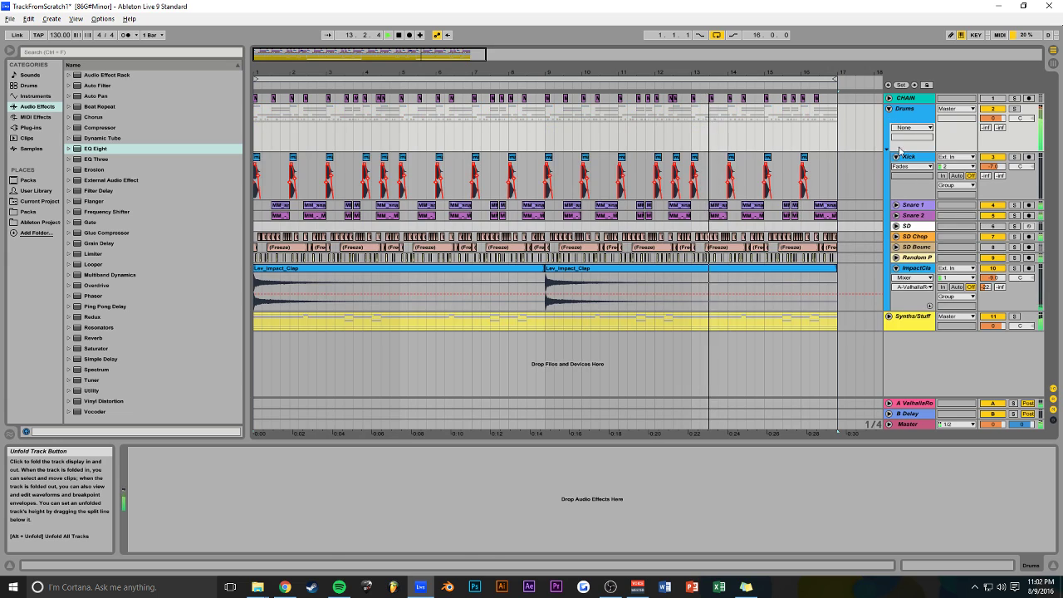
{"action": "left_click", "coordinate": [914, 157]}
{"action": "left_click", "coordinate": [1014, 157]}
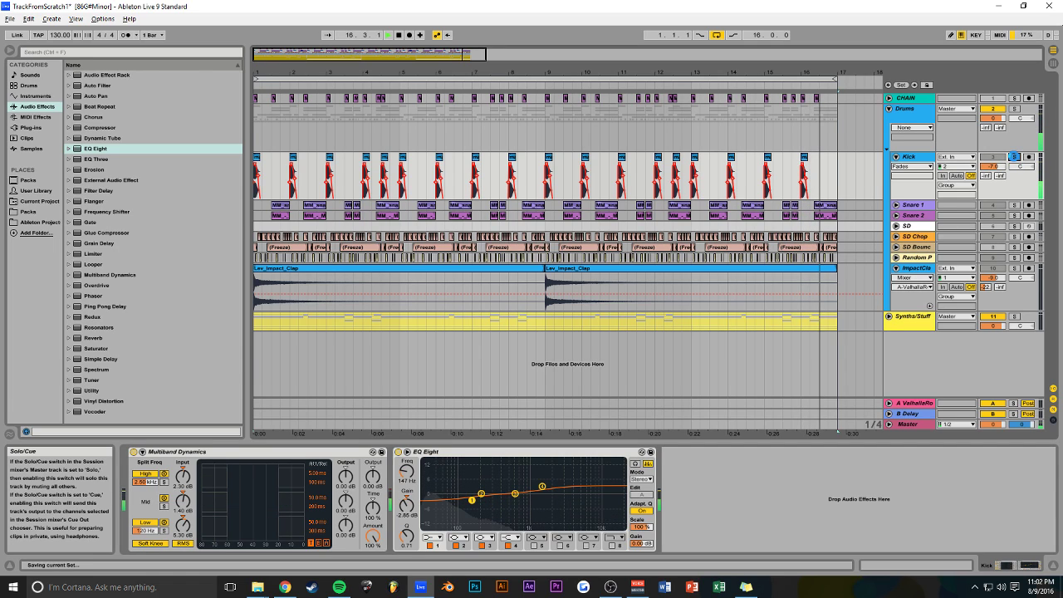
{"action": "left_click", "coordinate": [1014, 157]}
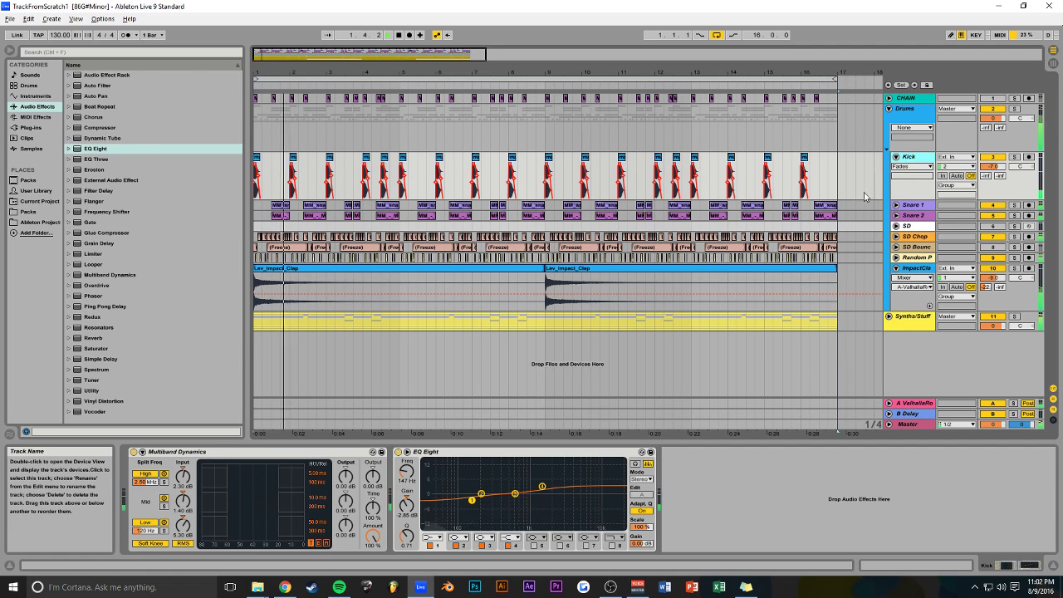
Step: Flatten the high shelf in the Kick's EQ Eight, set band 1 to -1.36 dB at 155 Hz, and save the set
{"action": "left_click_drag", "start_coordinate": [541, 486], "coordinate": [553, 495]}
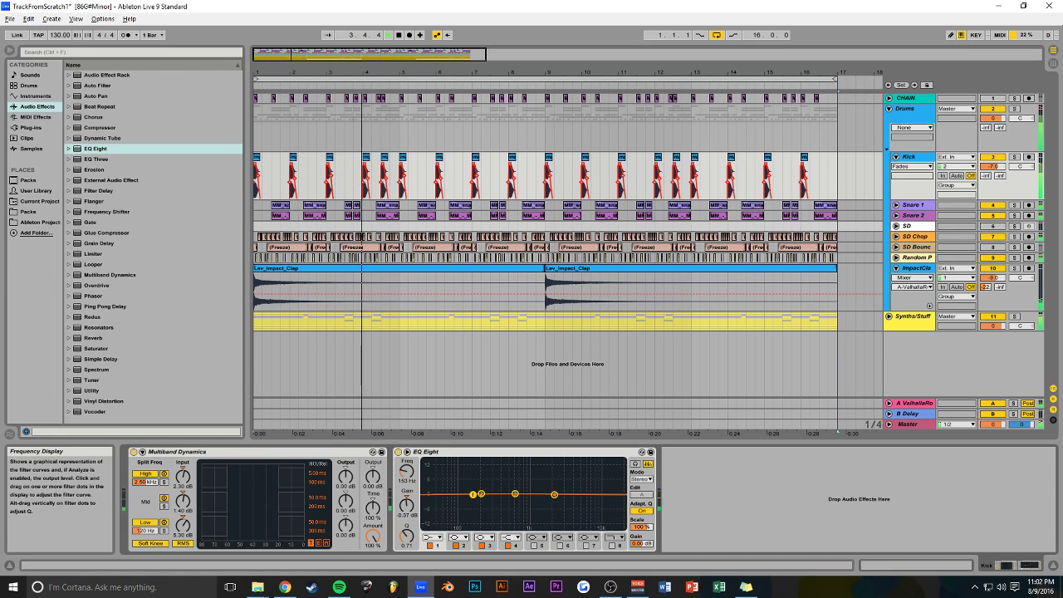
{"action": "left_click_drag", "start_coordinate": [473, 493], "coordinate": [473, 496]}
{"action": "key", "text": "ctrl+s"}
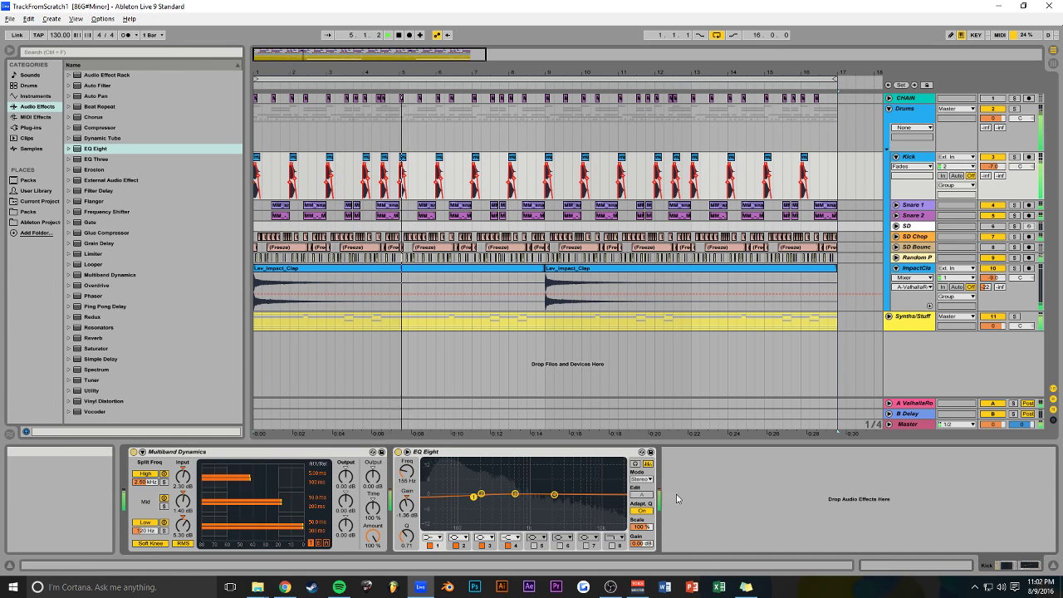
Step: Set the output gain of the Kick's EQ Eight to -1 dB
{"action": "left_click", "coordinate": [640, 544]}
{"action": "type", "text": "-1"}
{"action": "key", "text": "Return"}
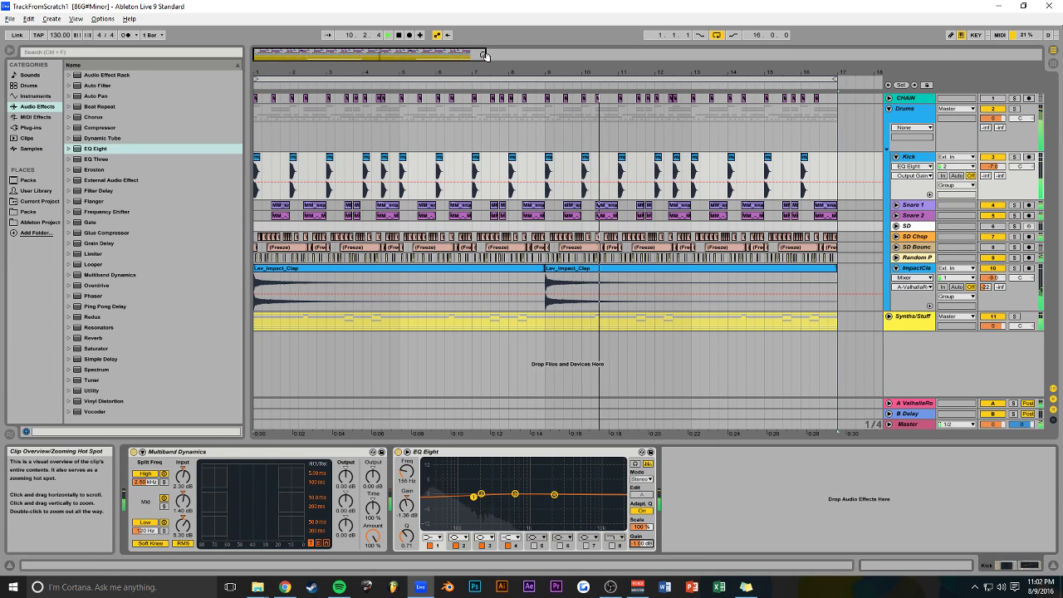
Step: Check the Kick in solo, raise its EQ Eight band 4 shelf to 4.83 dB at 1.32 kHz, and save the set
{"action": "left_click_drag", "start_coordinate": [487, 56], "coordinate": [466, 53]}
{"action": "left_click", "coordinate": [1014, 157]}
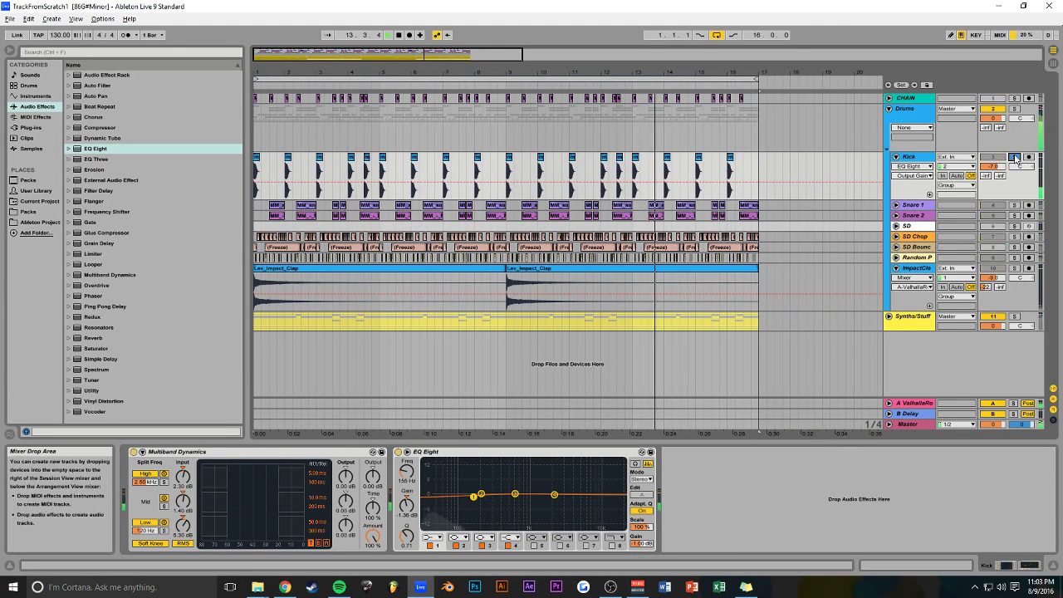
{"action": "left_click", "coordinate": [1014, 157]}
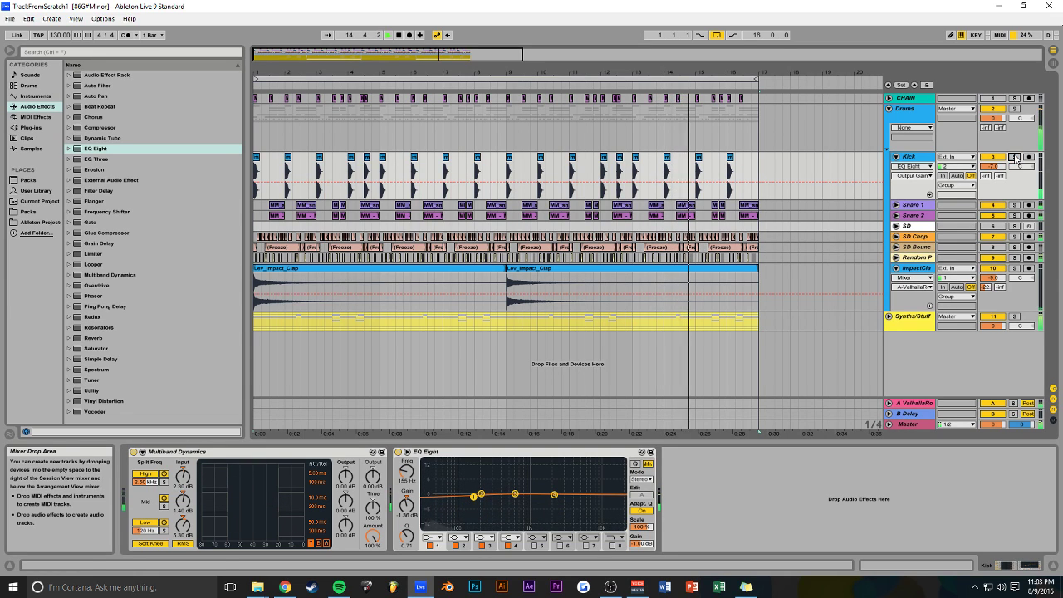
{"action": "left_click_drag", "start_coordinate": [555, 495], "coordinate": [576, 485]}
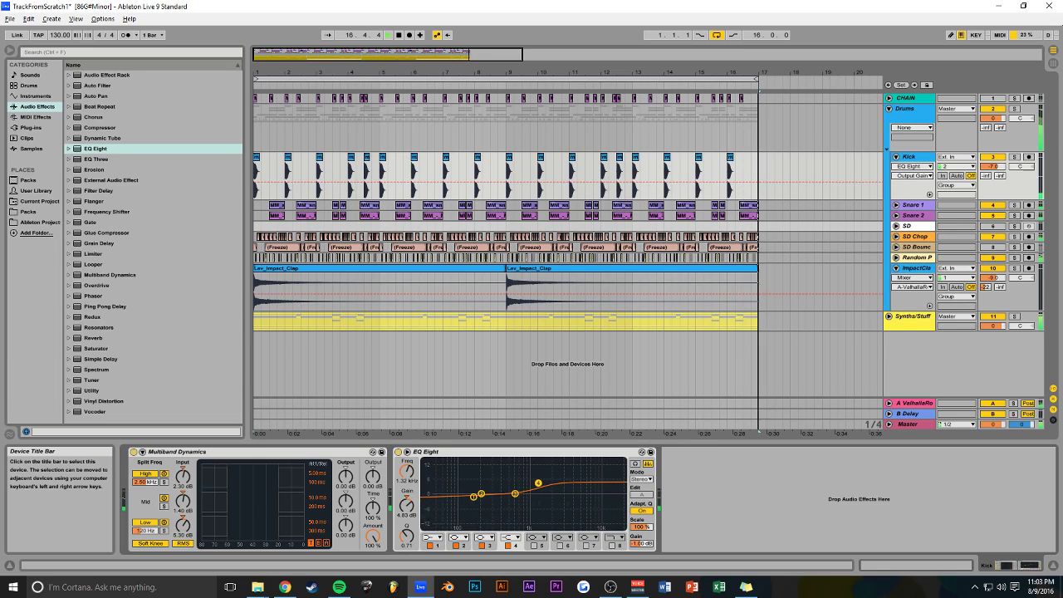
{"action": "key", "text": "ctrl+s"}
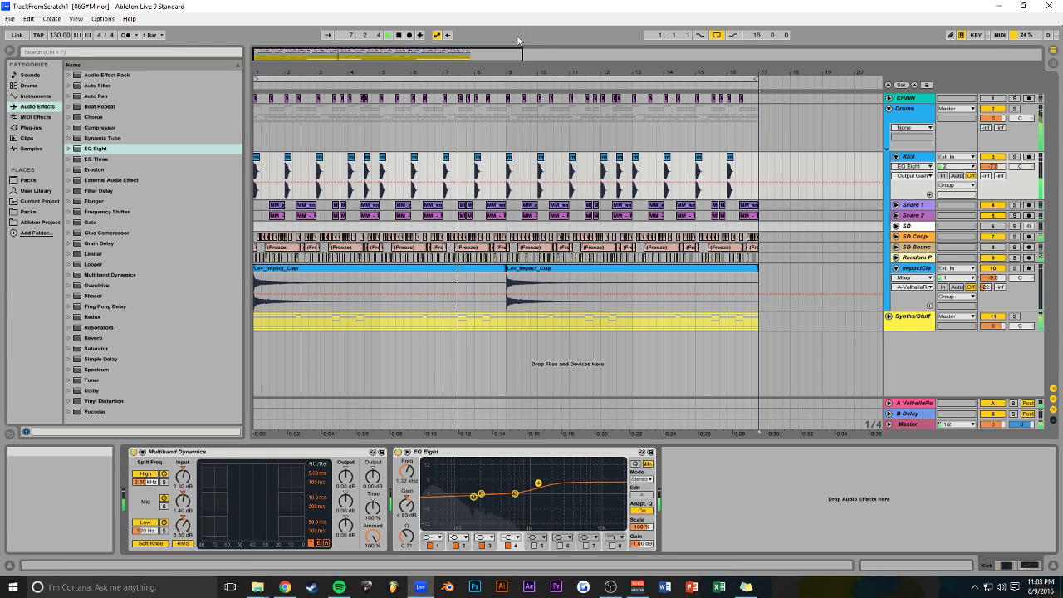
Step: Fold the Drums group, stop playback and place the insert marker at the start of the Synths/Stuff track
{"action": "left_click_drag", "start_coordinate": [520, 54], "coordinate": [699, 54]}
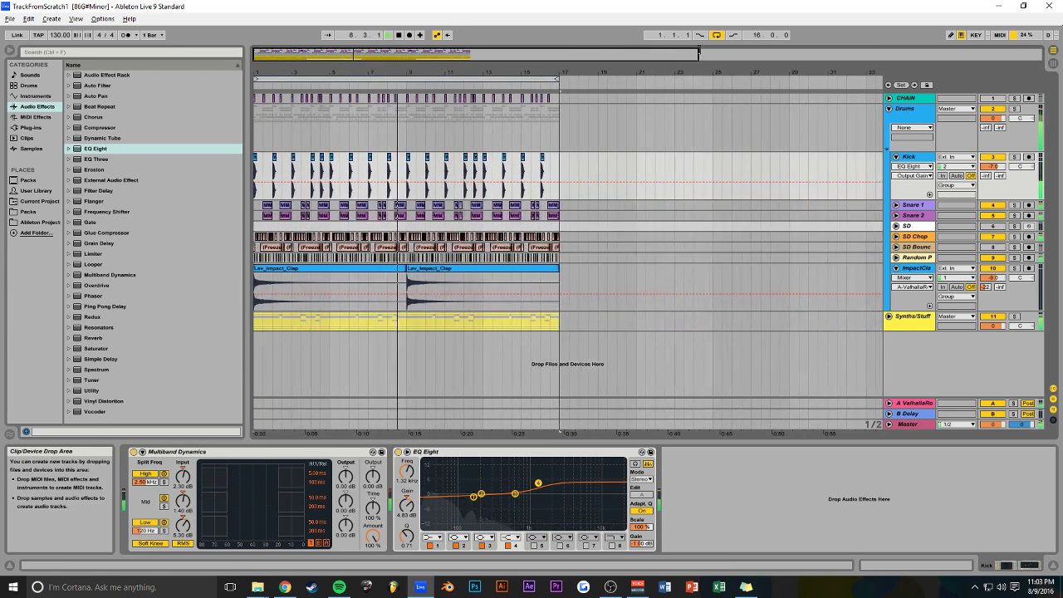
{"action": "left_click", "coordinate": [888, 109]}
{"action": "key", "text": "space"}
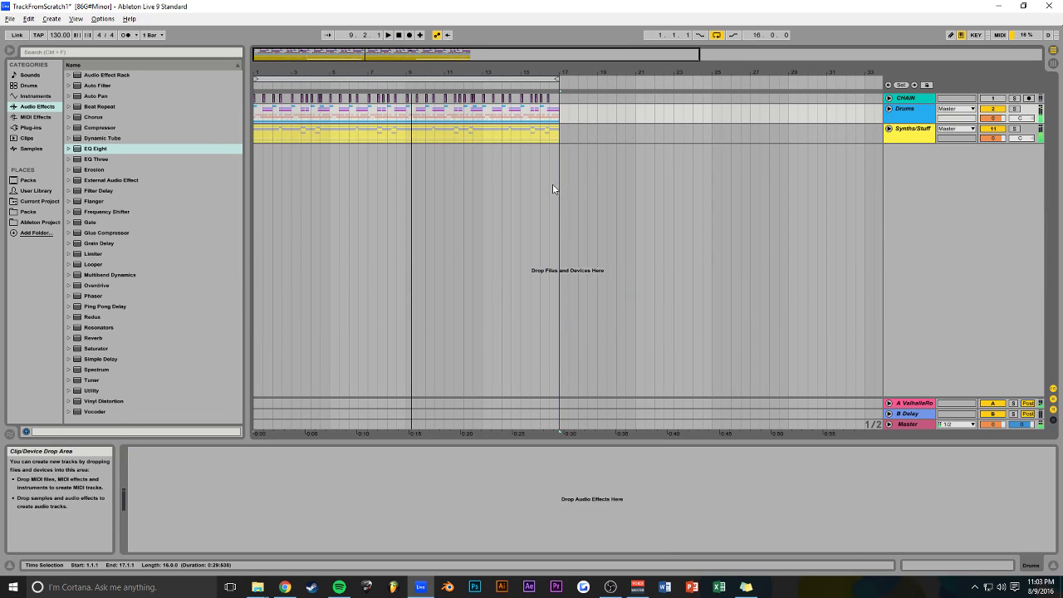
{"action": "left_click_drag", "start_coordinate": [560, 139], "coordinate": [248, 99]}
{"action": "left_click", "coordinate": [270, 133]}
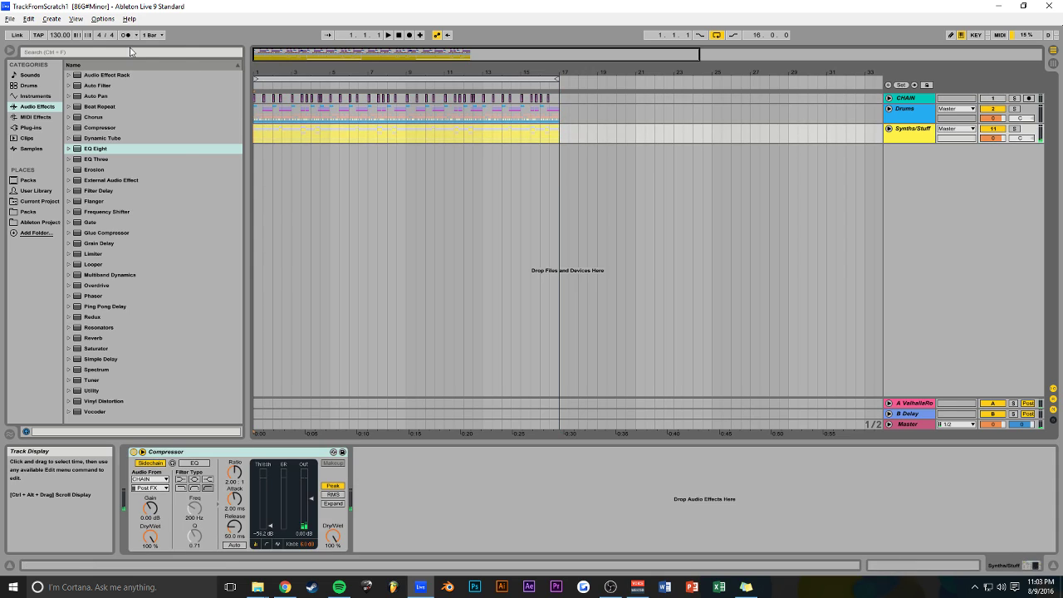
{"action": "left_click", "coordinate": [52, 20]}
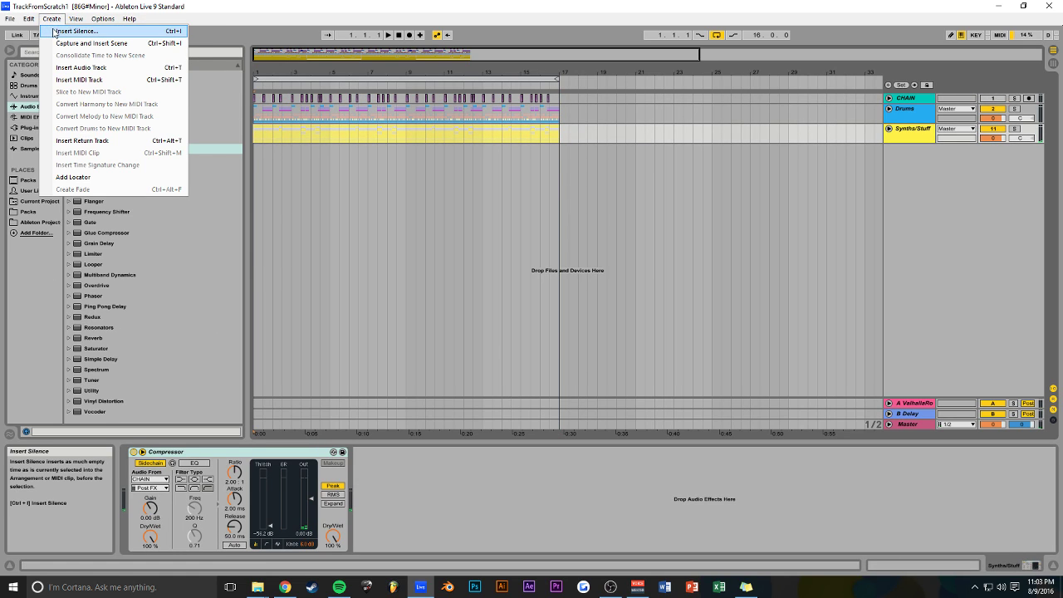
{"action": "left_click", "coordinate": [55, 31]}
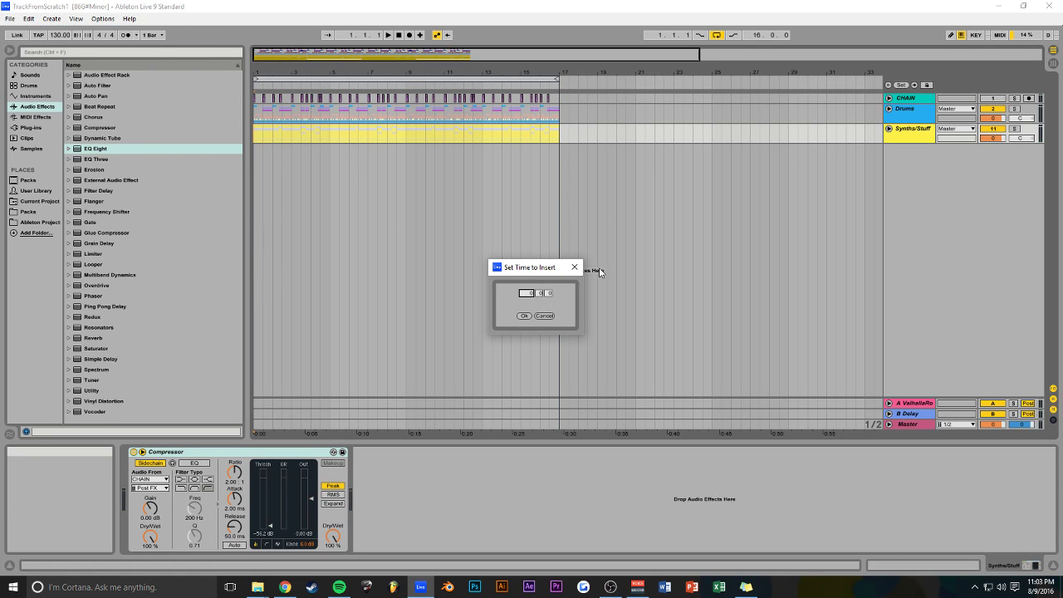
{"action": "left_click", "coordinate": [524, 315]}
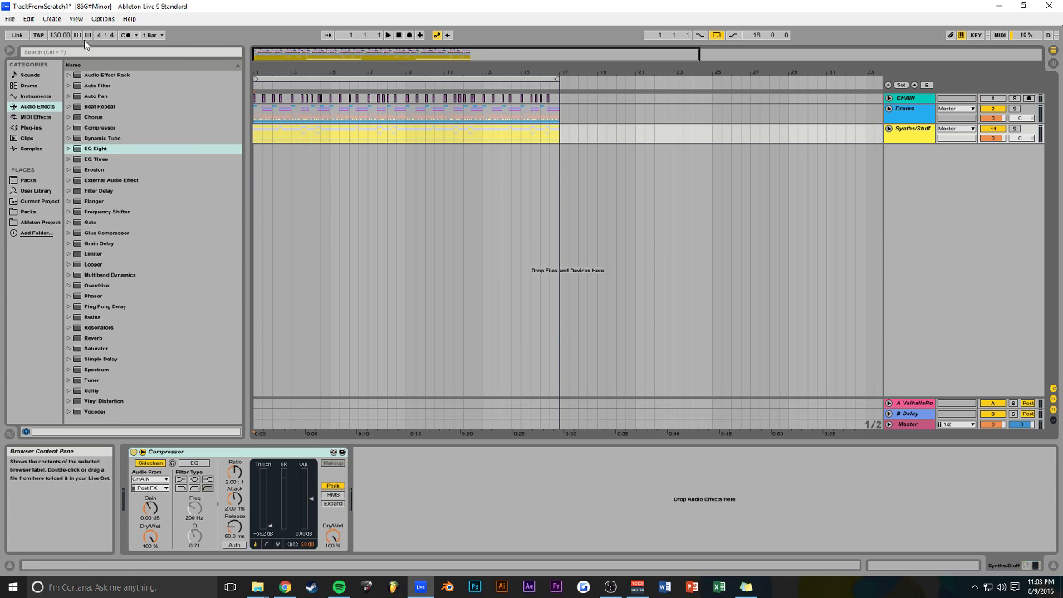
Step: Insert 32 bars of silence at the start of the arrangement and save the set
{"action": "left_click", "coordinate": [52, 19]}
{"action": "left_click", "coordinate": [59, 31]}
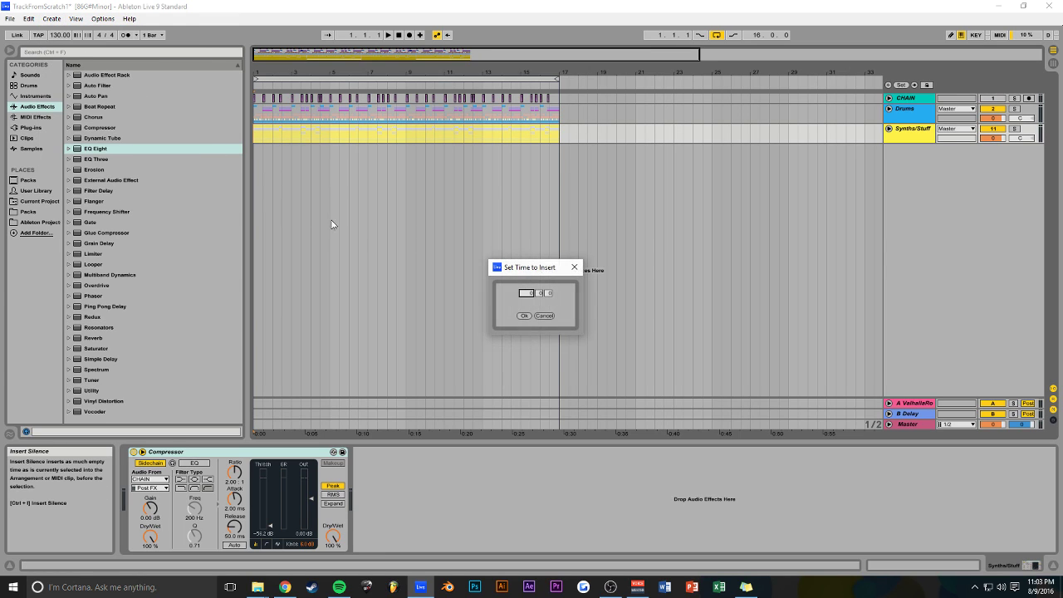
{"action": "type", "text": "32"}
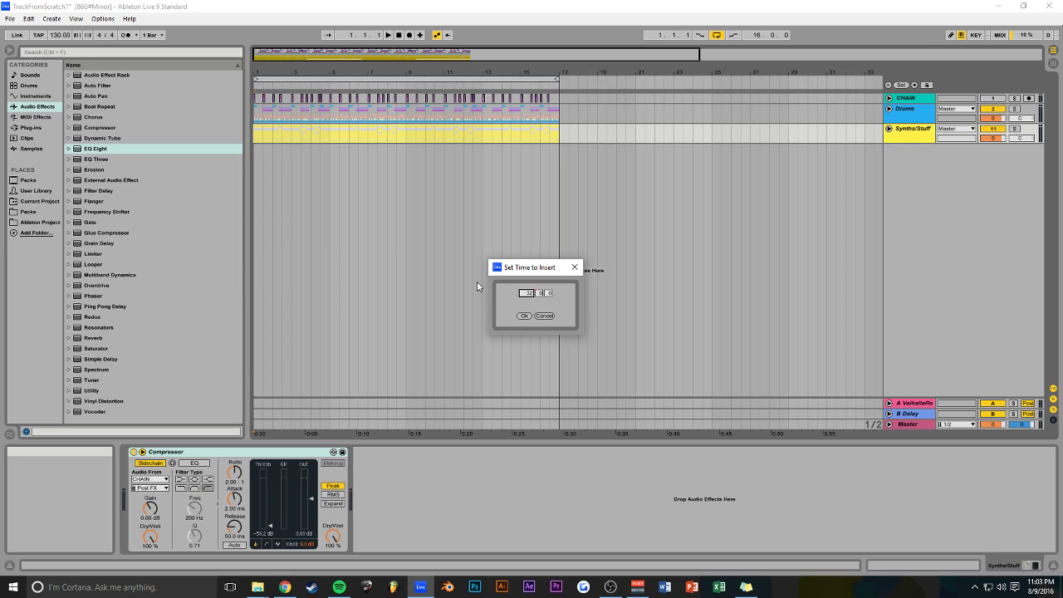
{"action": "left_click", "coordinate": [525, 317]}
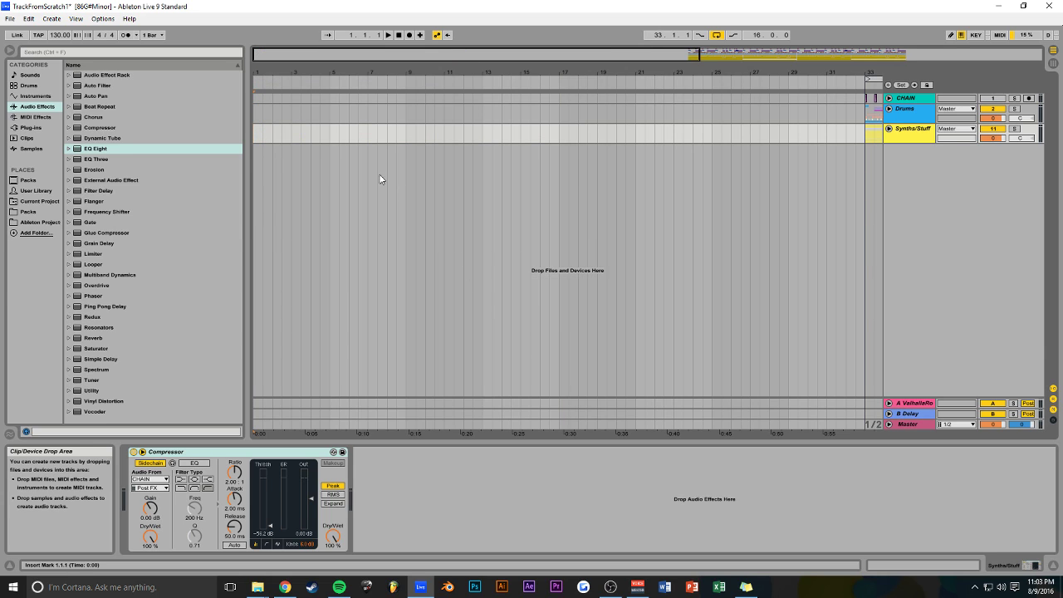
{"action": "left_click_drag", "start_coordinate": [609, 57], "coordinate": [610, 25]}
{"action": "key", "text": "ctrl+s"}
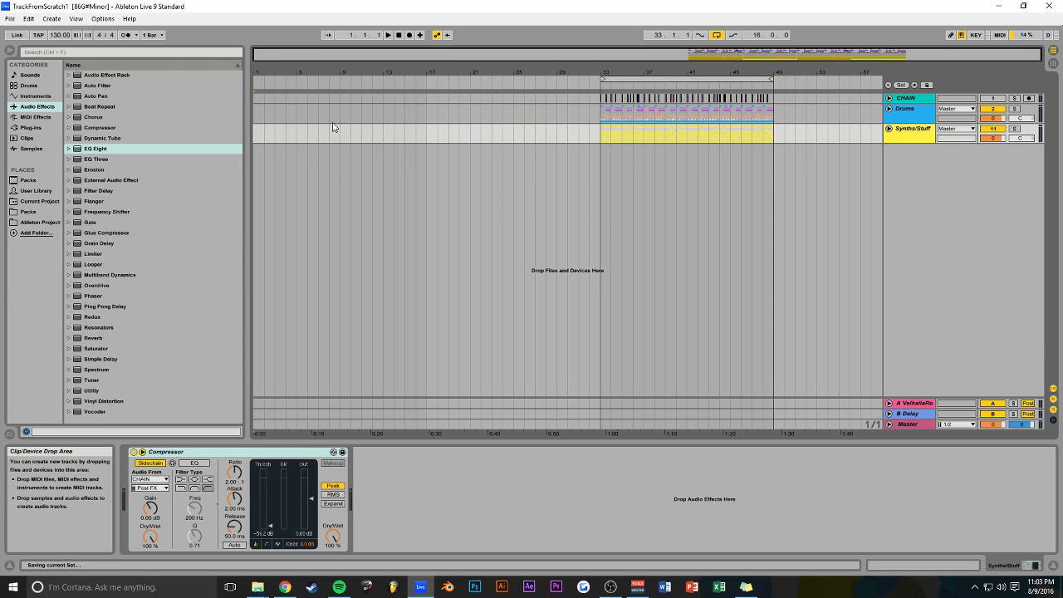
Step: Go to the empty intro at bar 1 and unfold the Synths/Stuff group
{"action": "left_click", "coordinate": [255, 99]}
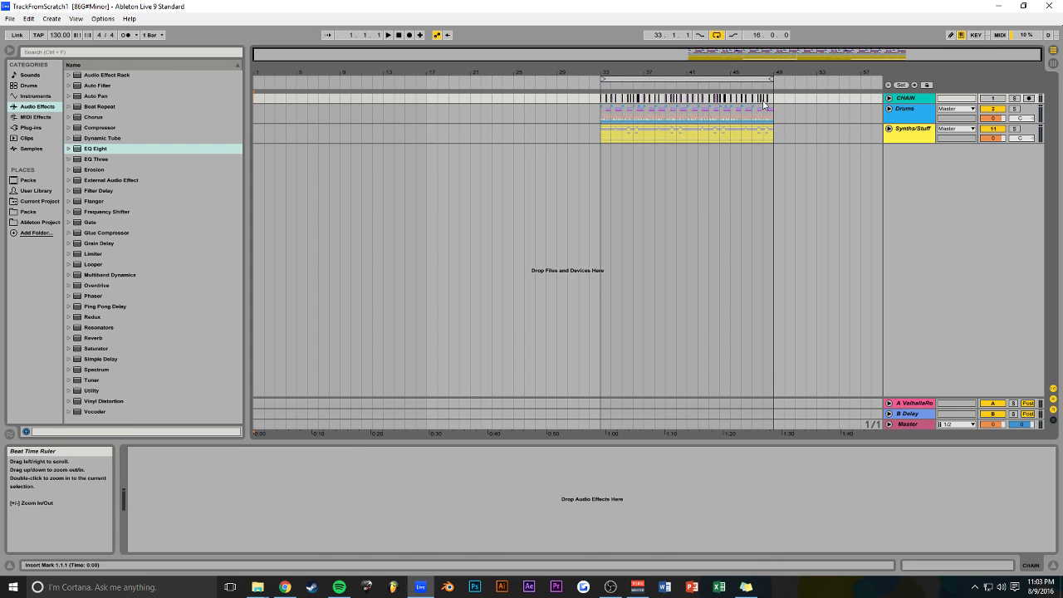
{"action": "key", "text": "space"}
{"action": "left_click_drag", "start_coordinate": [671, 57], "coordinate": [477, 54]}
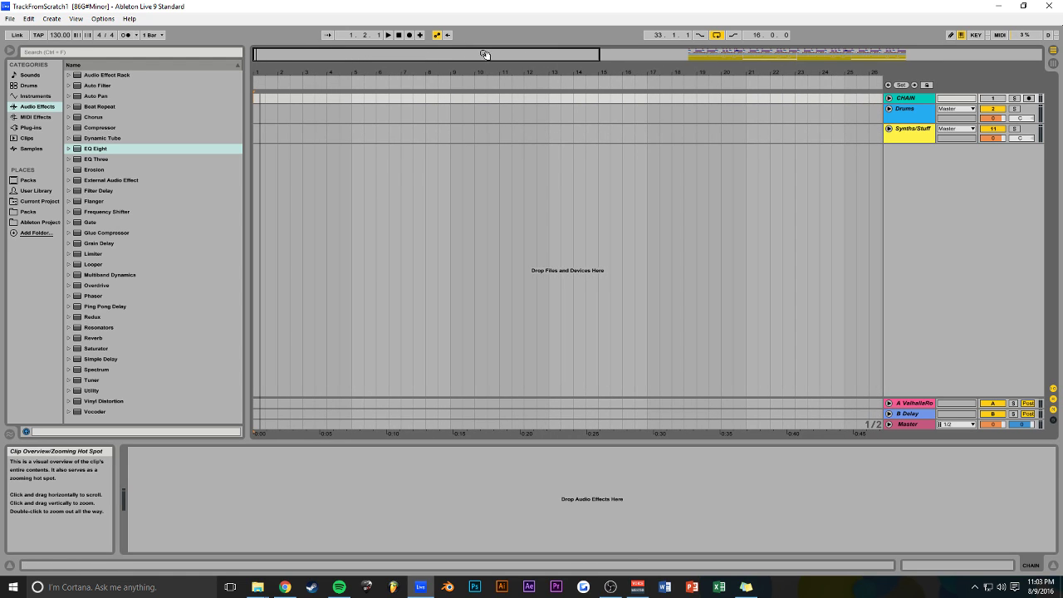
{"action": "left_click", "coordinate": [887, 128]}
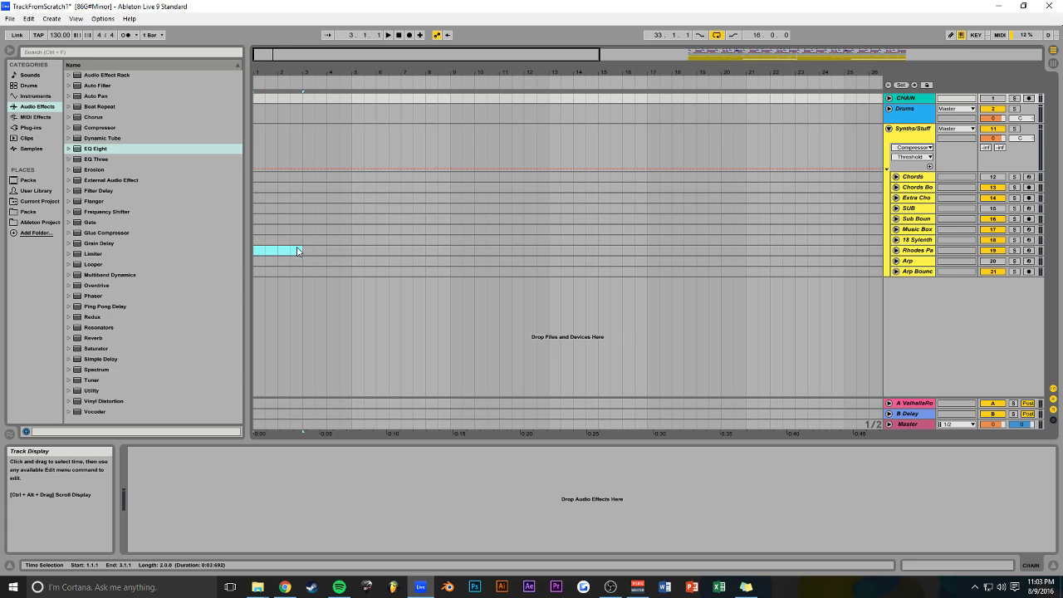
{"action": "left_click_drag", "start_coordinate": [353, 248], "coordinate": [353, 248]}
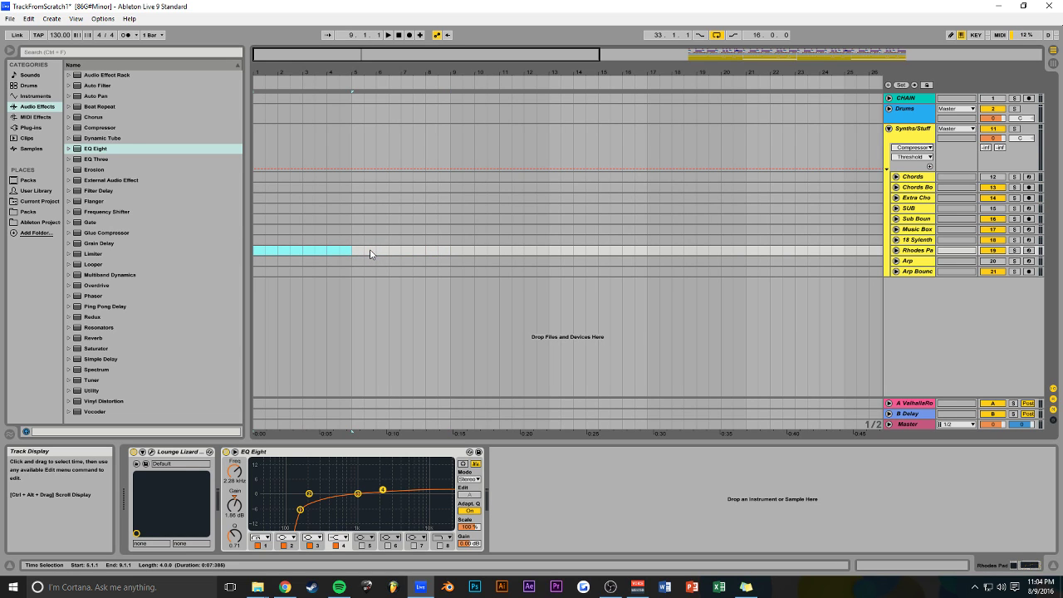
{"action": "key", "text": "ctrl+shift+t"}
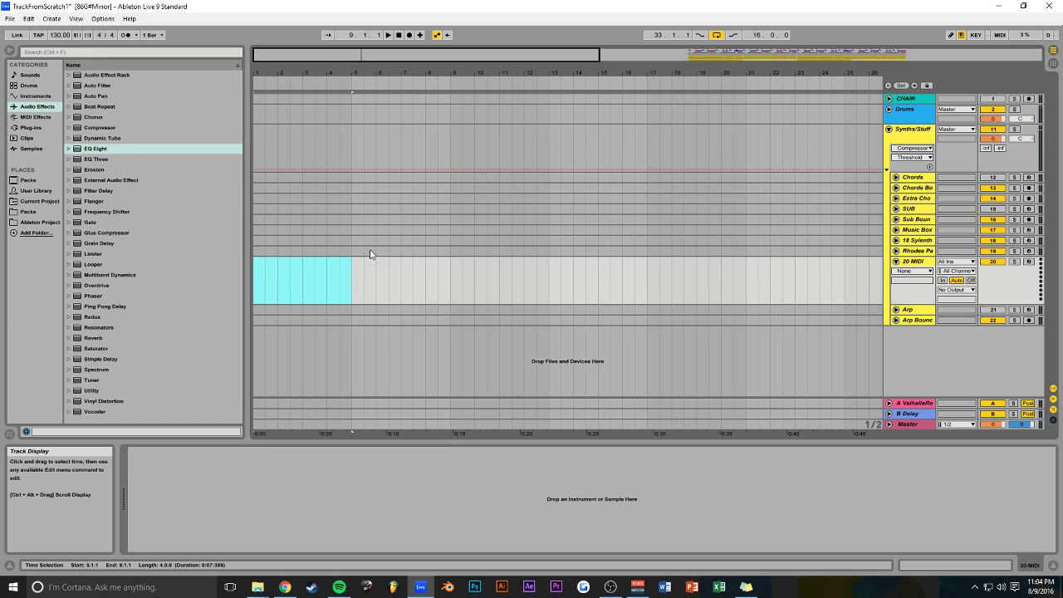
{"action": "key", "text": "ctrl+z"}
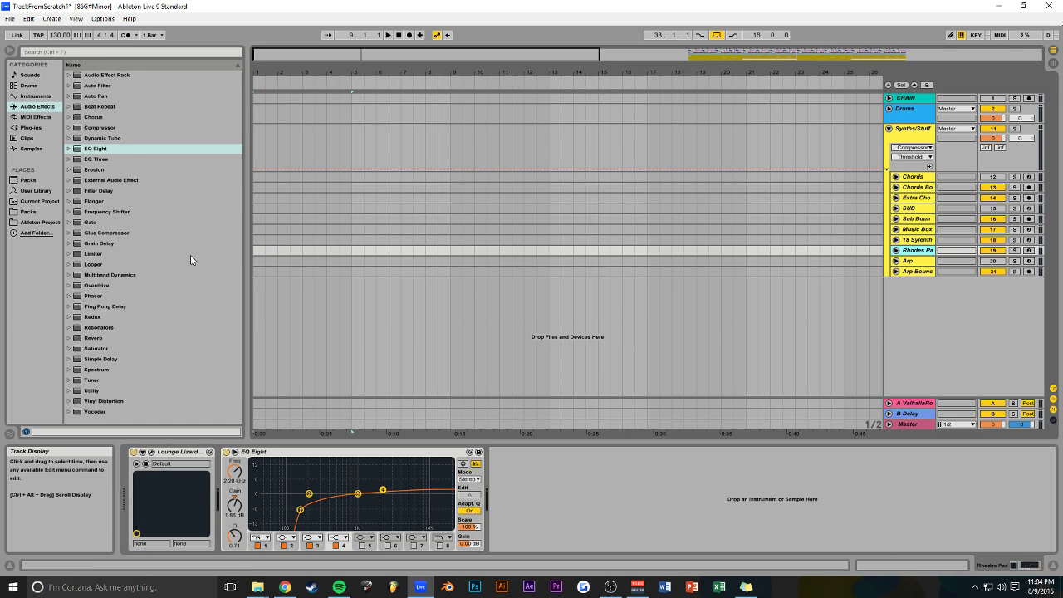
Step: Create an empty four-bar MIDI clip at bar 1 on the Rhodes track and open it in an enlarged note editor
{"action": "left_click_drag", "start_coordinate": [253, 251], "coordinate": [335, 253]}
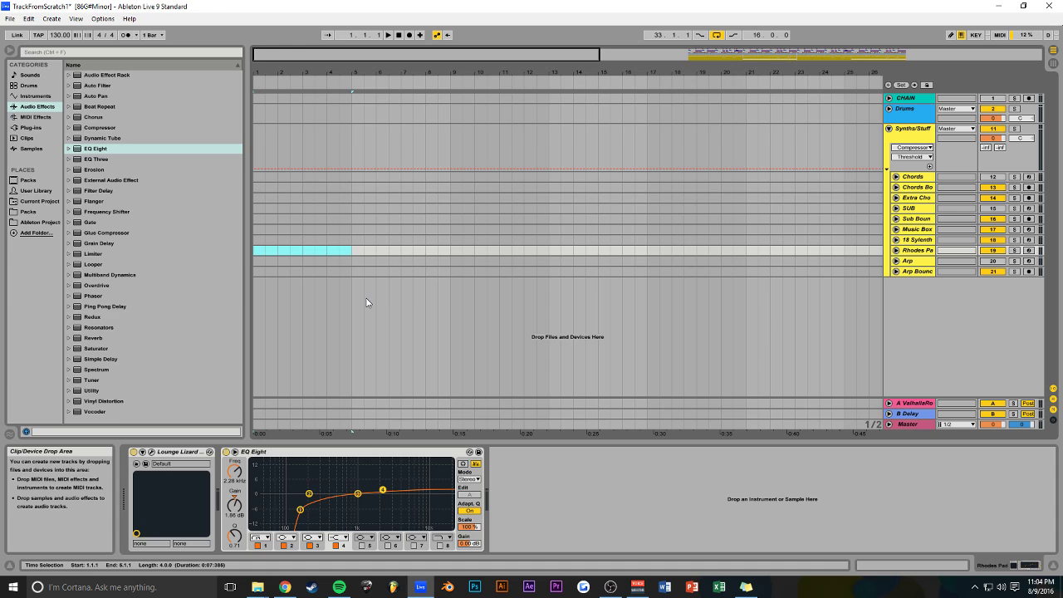
{"action": "key", "text": "ctrl+shift+m"}
{"action": "double_click", "coordinate": [318, 250]}
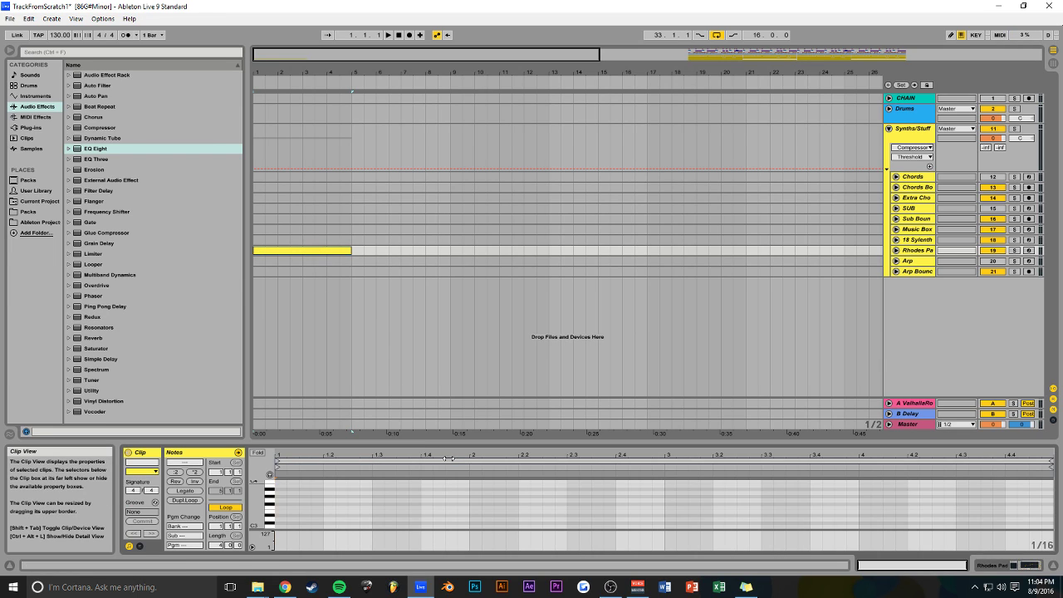
{"action": "left_click_drag", "start_coordinate": [444, 442], "coordinate": [454, 290]}
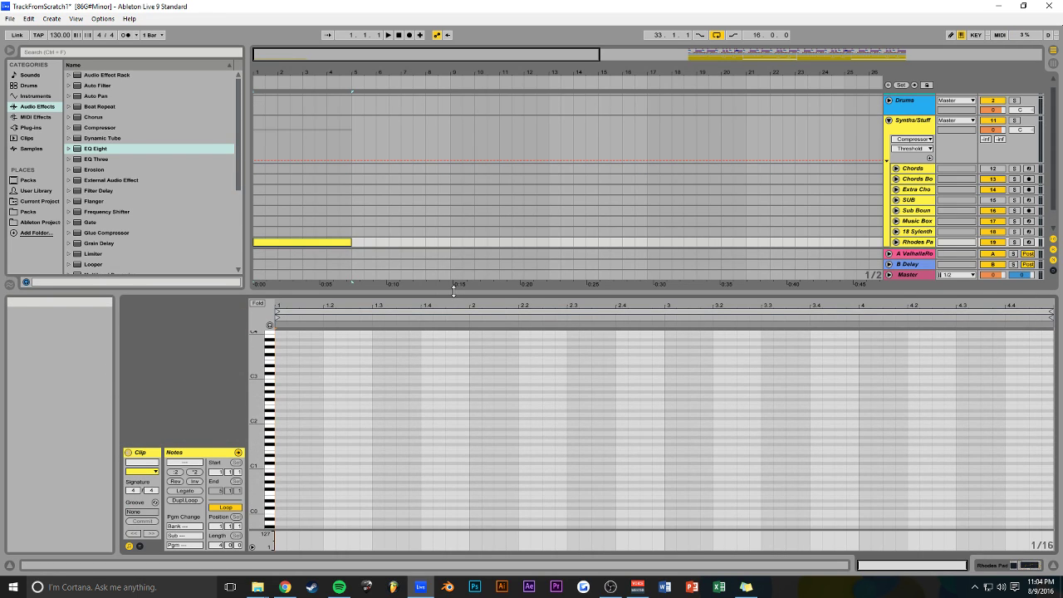
Step: Examine the chord notes in the existing Rhodes clip at bar 33 and return to the empty intro clip
{"action": "left_click_drag", "start_coordinate": [421, 57], "coordinate": [634, 59]}
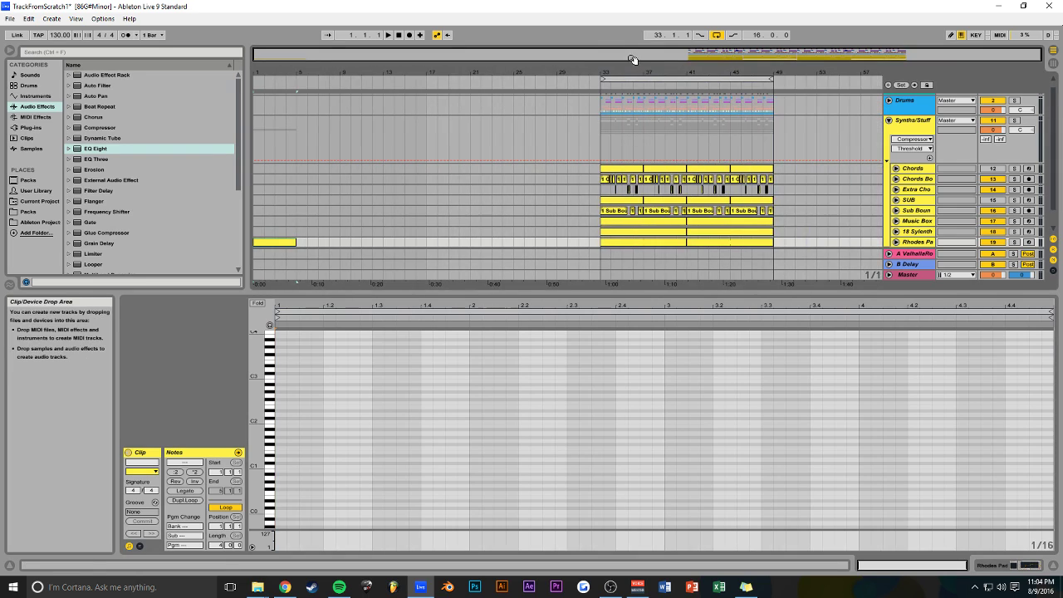
{"action": "scroll", "coordinate": [783, 227], "scroll_direction": "down", "scroll_amount": 2}
{"action": "left_click", "coordinate": [653, 224]}
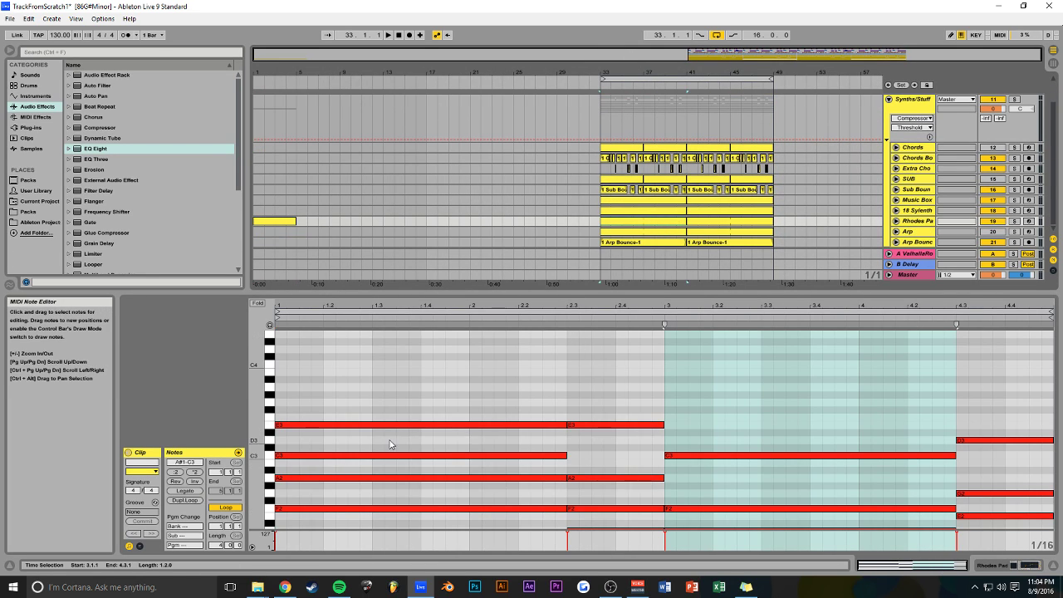
{"action": "scroll", "coordinate": [388, 444], "scroll_direction": "down", "scroll_amount": 2}
{"action": "left_click", "coordinate": [278, 221]}
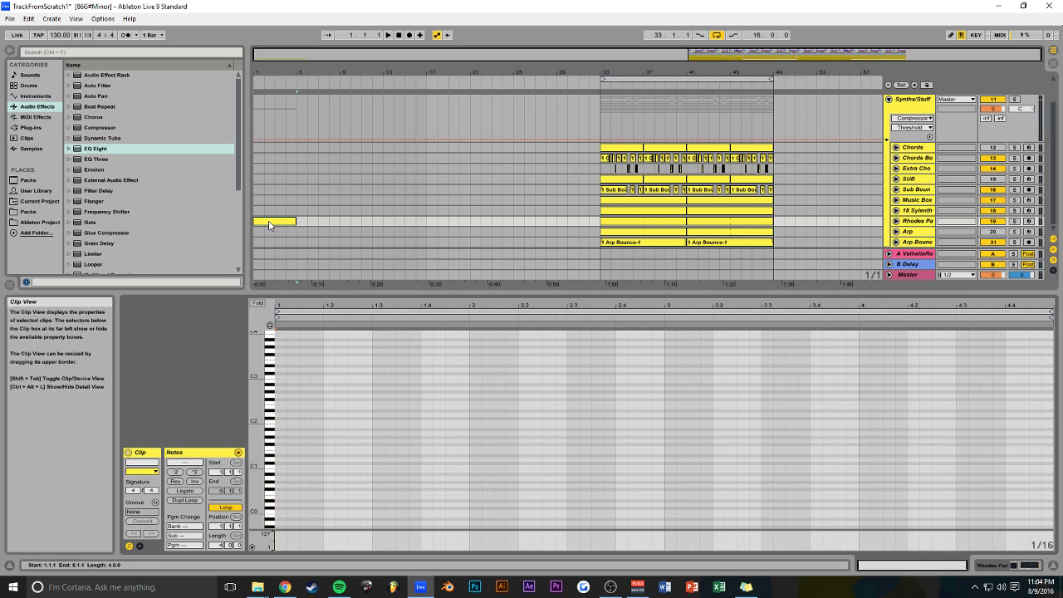
Step: Draw a chord of F2, A2, C3 and E3 at the start of the Rhodes intro clip, lasting until beat 2.3
{"action": "left_click_drag", "start_coordinate": [256, 415], "coordinate": [281, 420]}
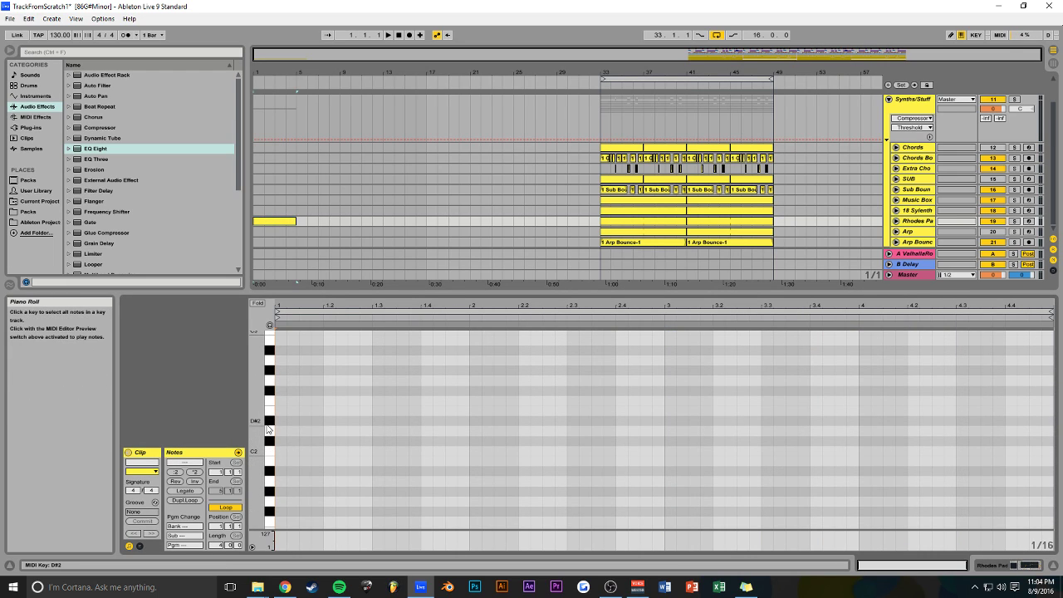
{"action": "double_click", "coordinate": [279, 402]}
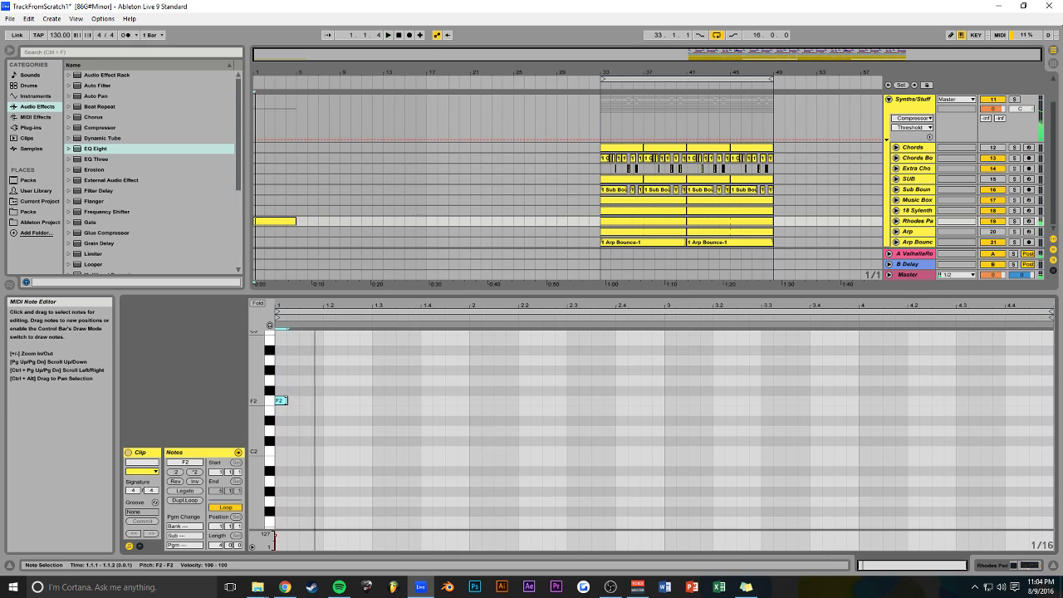
{"action": "scroll", "coordinate": [330, 429], "scroll_direction": "up", "scroll_amount": 2}
{"action": "left_click_drag", "start_coordinate": [283, 446], "coordinate": [289, 340]}
{"action": "key", "text": "space"}
{"action": "scroll", "coordinate": [365, 377], "scroll_direction": "up", "scroll_amount": 2}
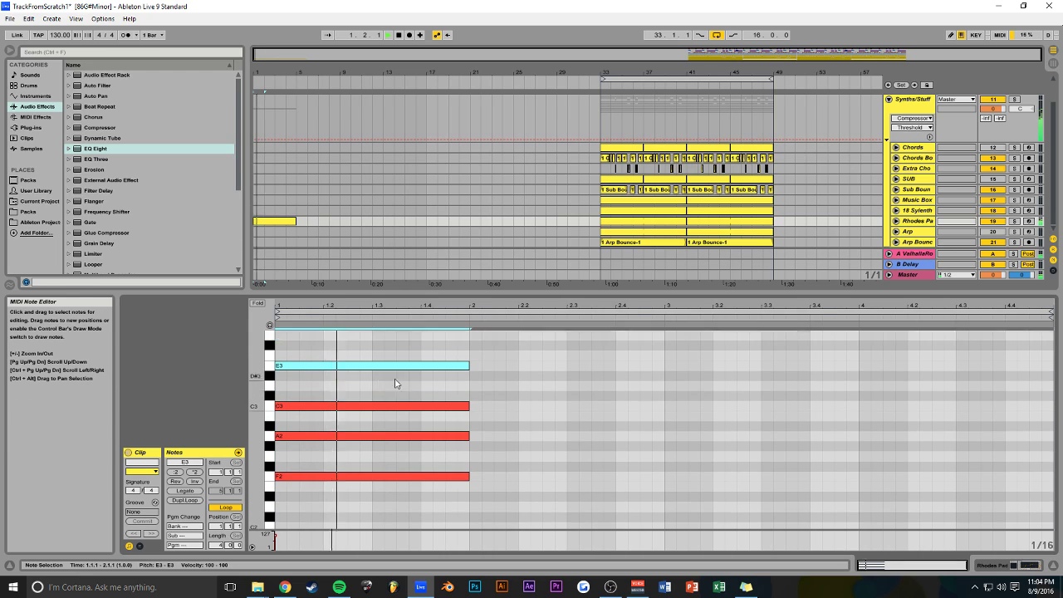
{"action": "left_click_drag", "start_coordinate": [504, 379], "coordinate": [505, 484]}
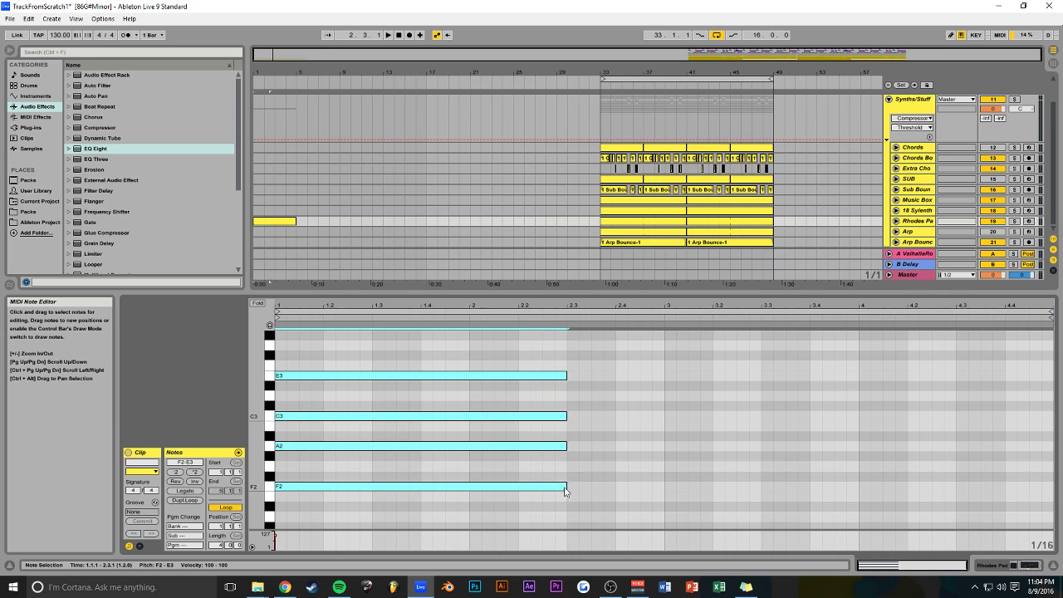
Step: Add a second chord of E2, G2, A2 and C3 to the Rhodes intro clip, from beat 2.3 to bar 3
{"action": "scroll", "coordinate": [588, 478], "scroll_direction": "down", "scroll_amount": 2}
{"action": "scroll", "coordinate": [581, 474], "scroll_direction": "up", "scroll_amount": 2}
{"action": "double_click", "coordinate": [572, 448]}
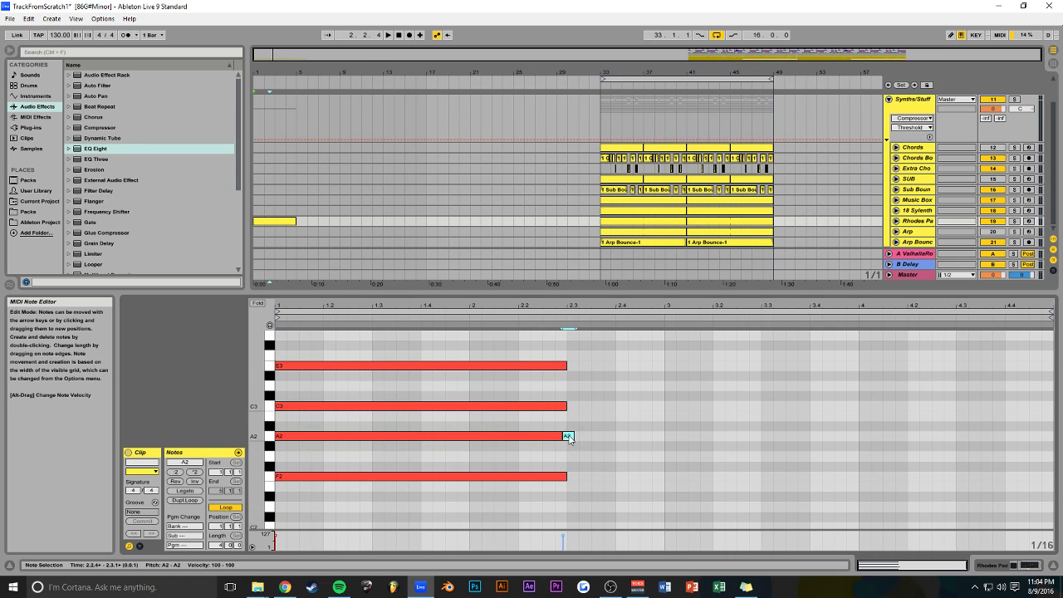
{"action": "left_click", "coordinate": [563, 435]}
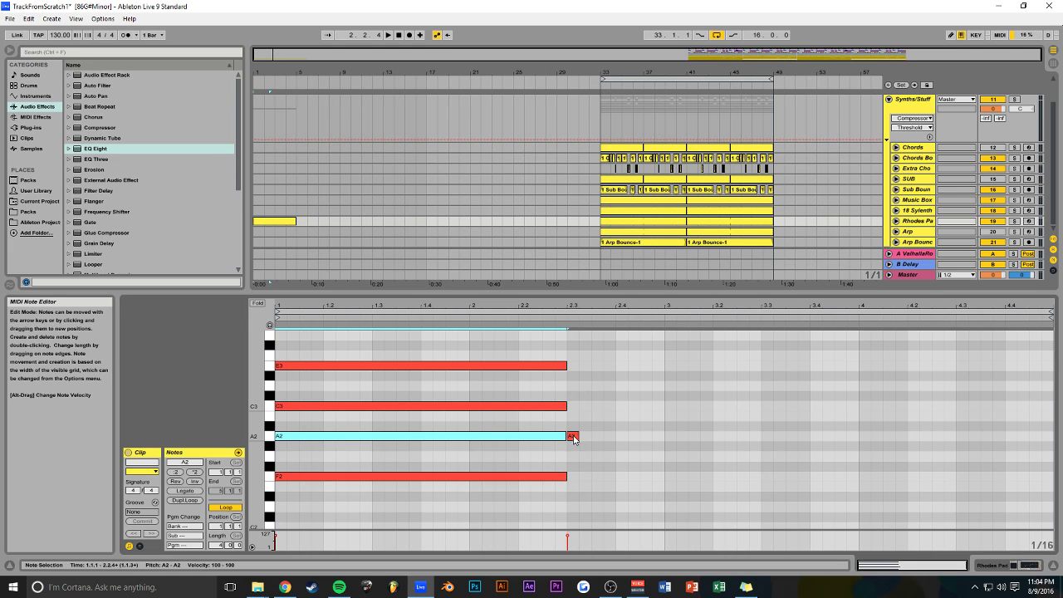
{"action": "left_click", "coordinate": [572, 436]}
{"action": "left_click_drag", "start_coordinate": [590, 436], "coordinate": [662, 436]}
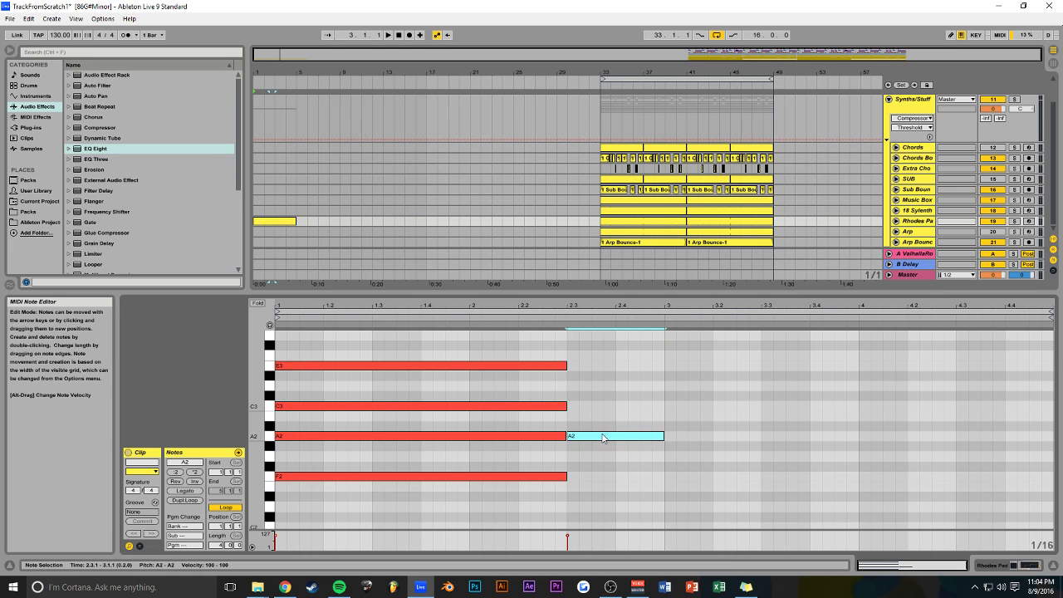
{"action": "left_click_drag", "start_coordinate": [600, 503], "coordinate": [590, 455]}
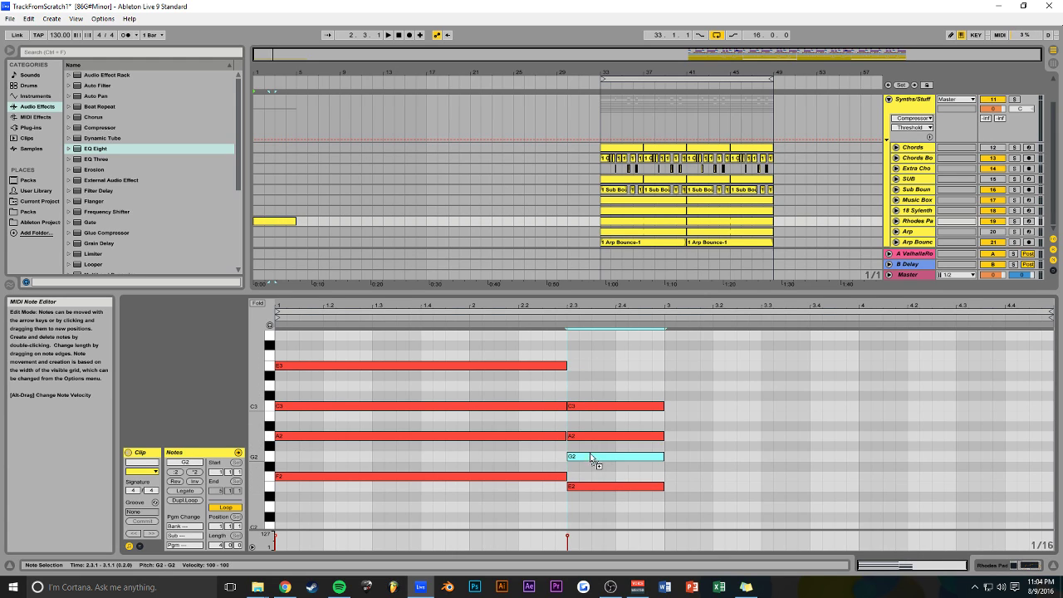
Step: Play back the chords and add a third chord of D2, F2, A2 and C3 from bar 3 to beat 4.3
{"action": "scroll", "coordinate": [639, 444], "scroll_direction": "down", "scroll_amount": 2}
{"action": "scroll", "coordinate": [681, 440], "scroll_direction": "up", "scroll_amount": 1}
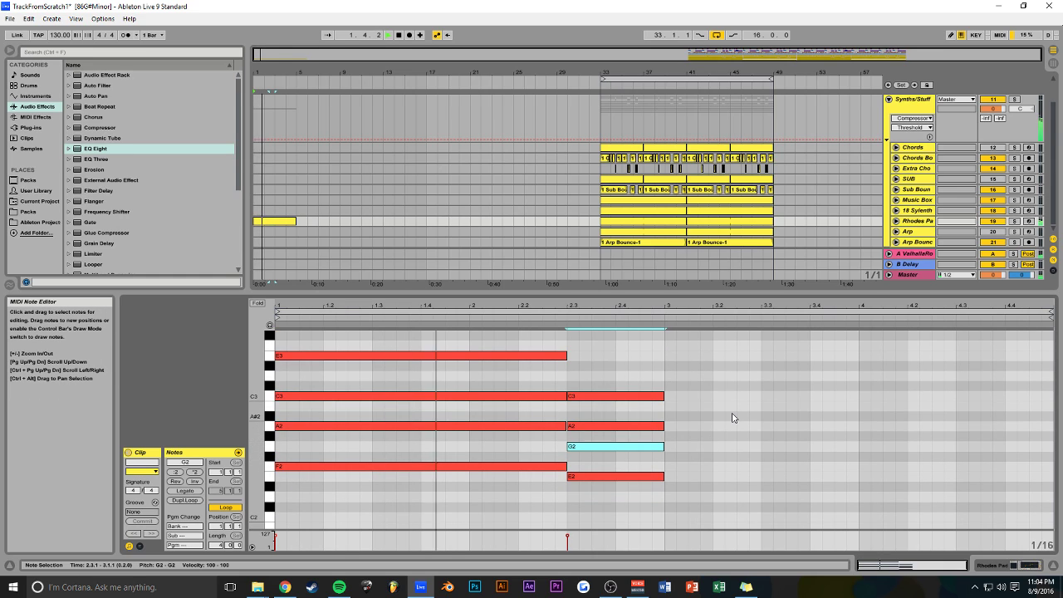
{"action": "scroll", "coordinate": [732, 420], "scroll_direction": "down", "scroll_amount": 2}
{"action": "scroll", "coordinate": [729, 419], "scroll_direction": "up", "scroll_amount": 1}
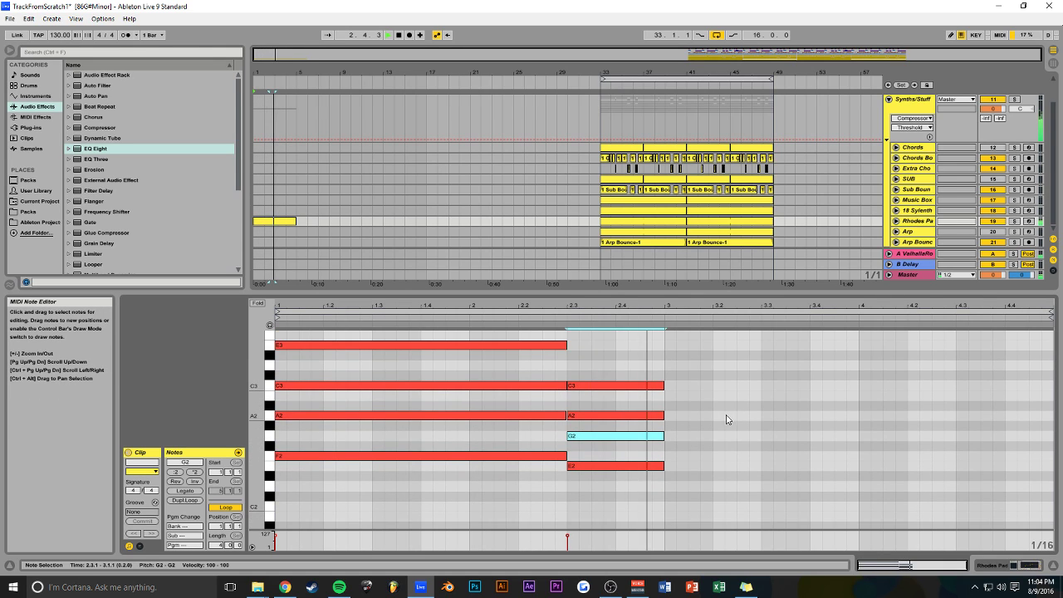
{"action": "left_click_drag", "start_coordinate": [695, 357], "coordinate": [692, 387]}
{"action": "left_click", "coordinate": [667, 477]}
{"action": "left_click_drag", "start_coordinate": [783, 360], "coordinate": [951, 488]}
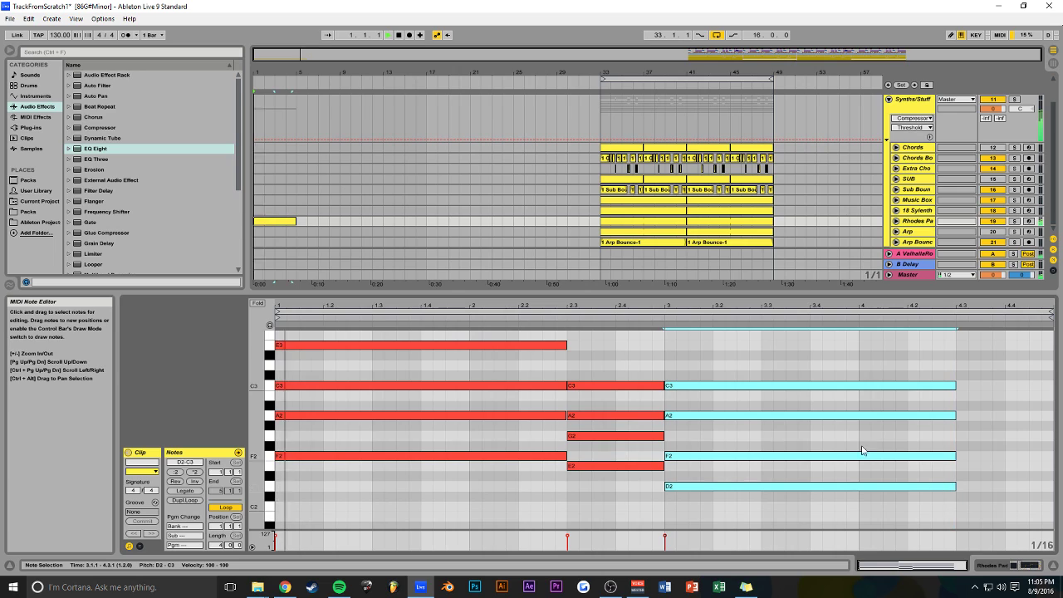
Step: Add a final chord of A#1, D2, F2 and A2 from beat 4.3 to the clip end, and raise its A#1 by an octave
{"action": "left_click_drag", "start_coordinate": [589, 386], "coordinate": [976, 527]}
{"action": "scroll", "coordinate": [978, 498], "scroll_direction": "down", "scroll_amount": 1}
{"action": "left_click_drag", "start_coordinate": [985, 485], "coordinate": [974, 380]}
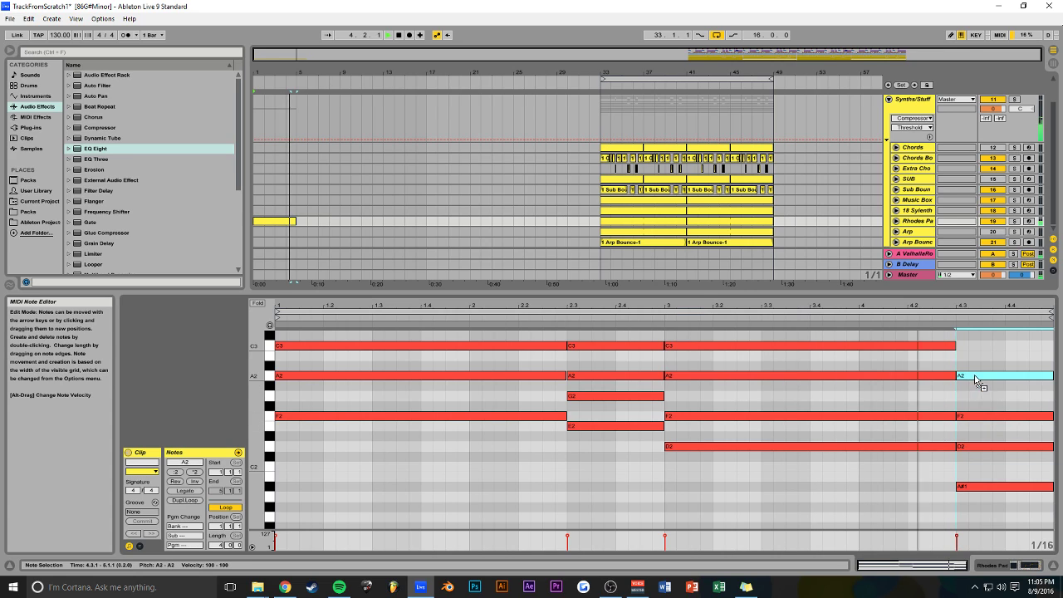
{"action": "scroll", "coordinate": [907, 407], "scroll_direction": "up", "scroll_amount": 2}
{"action": "scroll", "coordinate": [922, 432], "scroll_direction": "down", "scroll_amount": 1}
{"action": "left_click", "coordinate": [986, 497]}
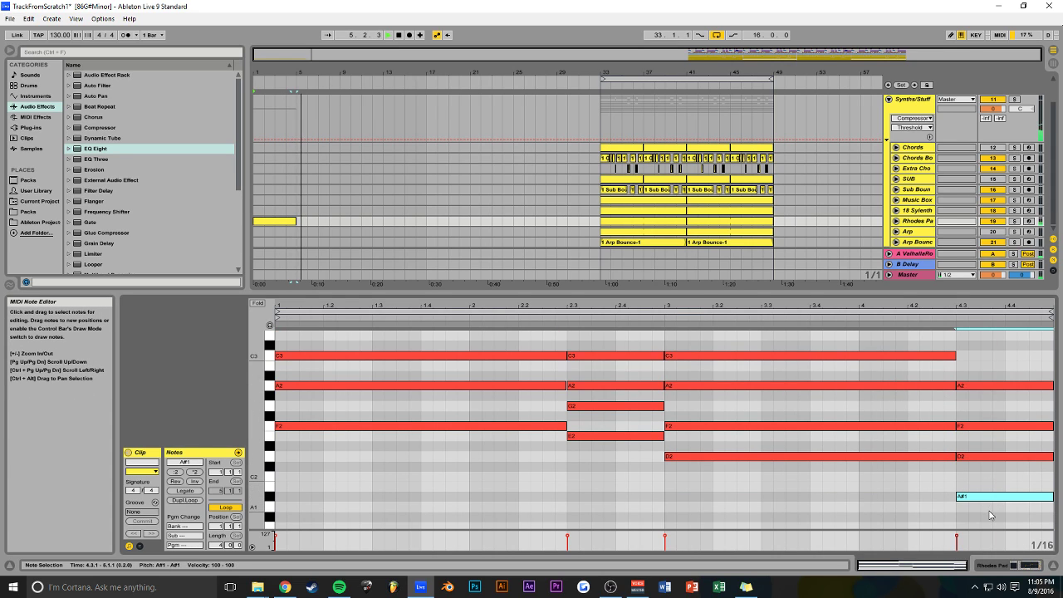
{"action": "key", "text": "shift+Up"}
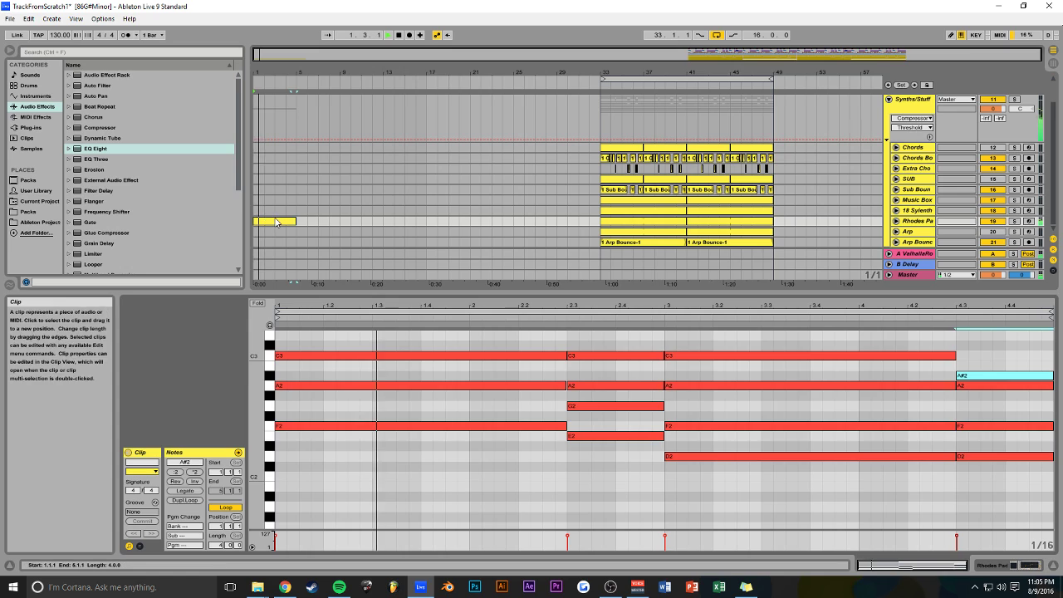
Step: Duplicate the Rhodes intro clip so a copy starts at bar 5, and save the set
{"action": "key", "text": "ctrl+d"}
{"action": "key", "text": "ctrl+s"}
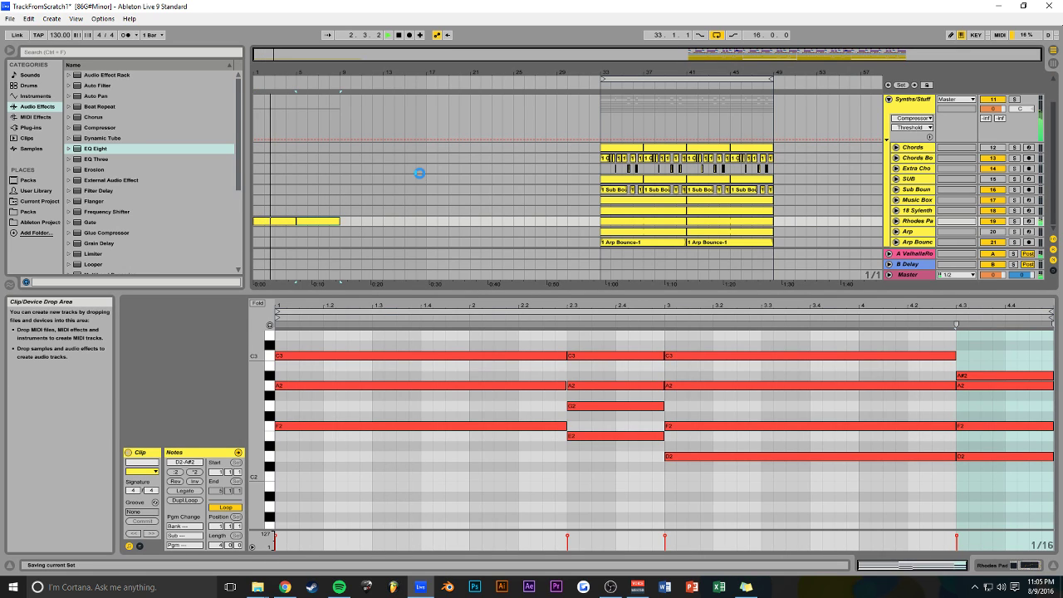
{"action": "mouse_move", "coordinate": [1039, 53]}
{"action": "left_mouse_down"}
{"action": "mouse_move", "coordinate": [836, 54]}
{"action": "mouse_move", "coordinate": [1040, 54]}
{"action": "left_mouse_up"}
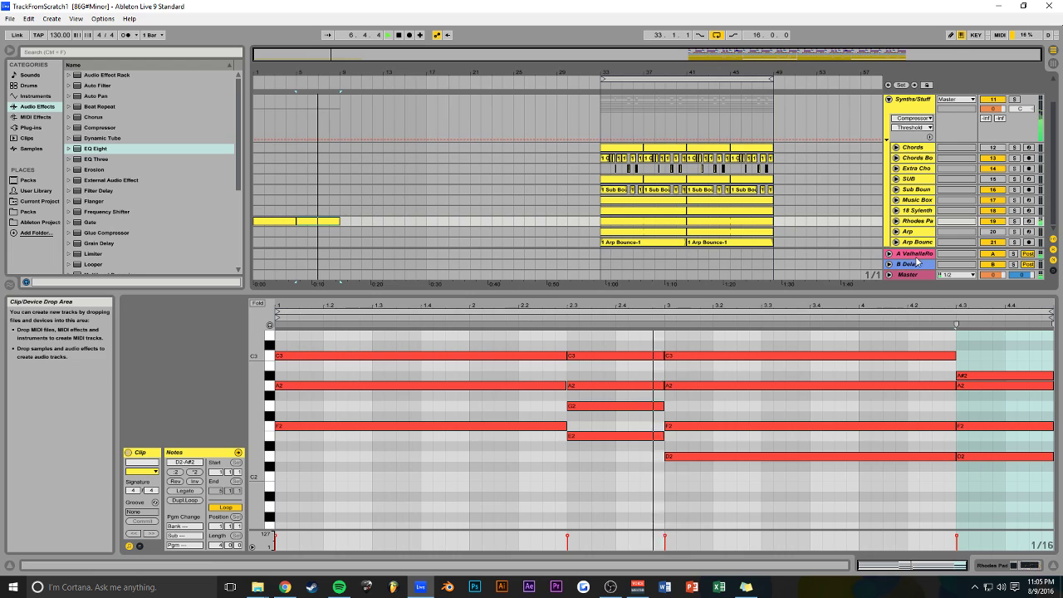
Step: Insert a new MIDI track below the Arp Bounce track and name it Bass
{"action": "left_click", "coordinate": [908, 242]}
{"action": "key", "text": "ctrl+shift+t"}
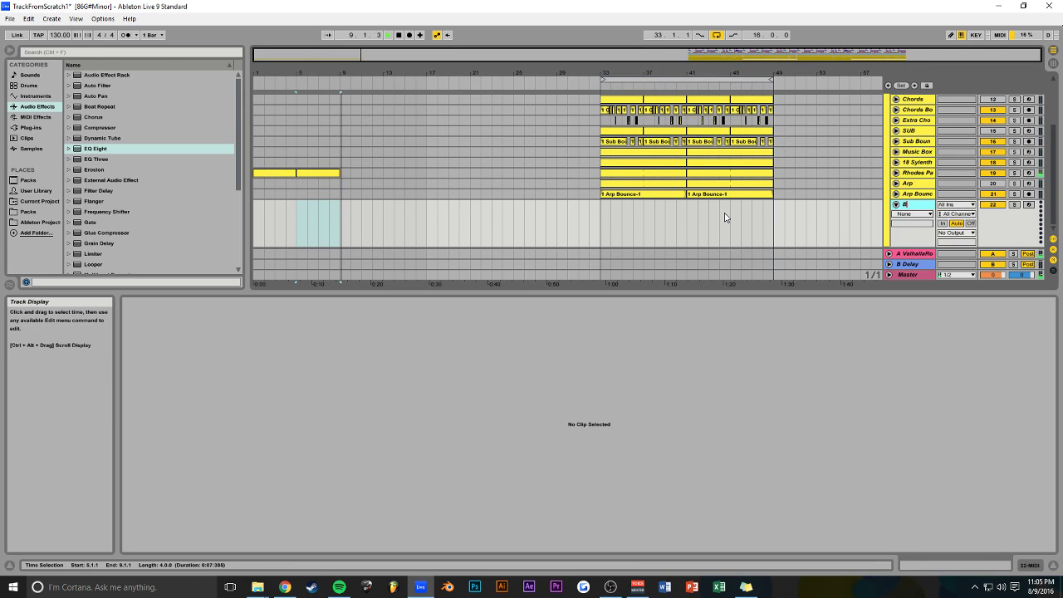
{"action": "scroll", "coordinate": [821, 157], "scroll_direction": "up", "scroll_amount": 2}
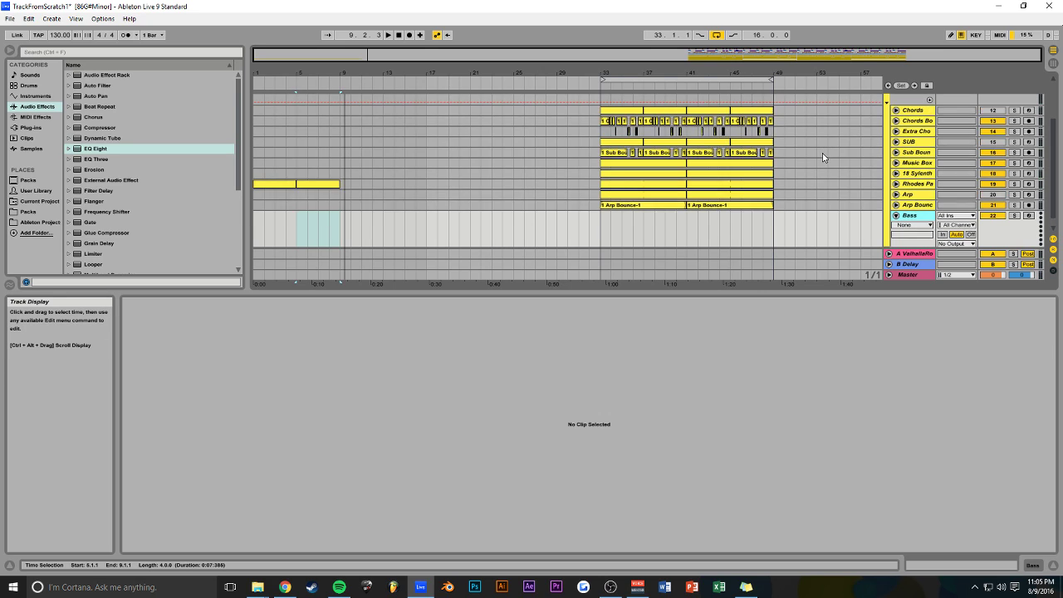
Step: Rename the 18 Sylenth track as Lead Thing
{"action": "left_click", "coordinate": [906, 188]}
{"action": "key", "text": "ctrl+r"}
{"action": "type", "text": "Lead"}
{"action": "key", "text": "Return"}
{"action": "type", "text": "Thing"}
{"action": "key", "text": "Return"}
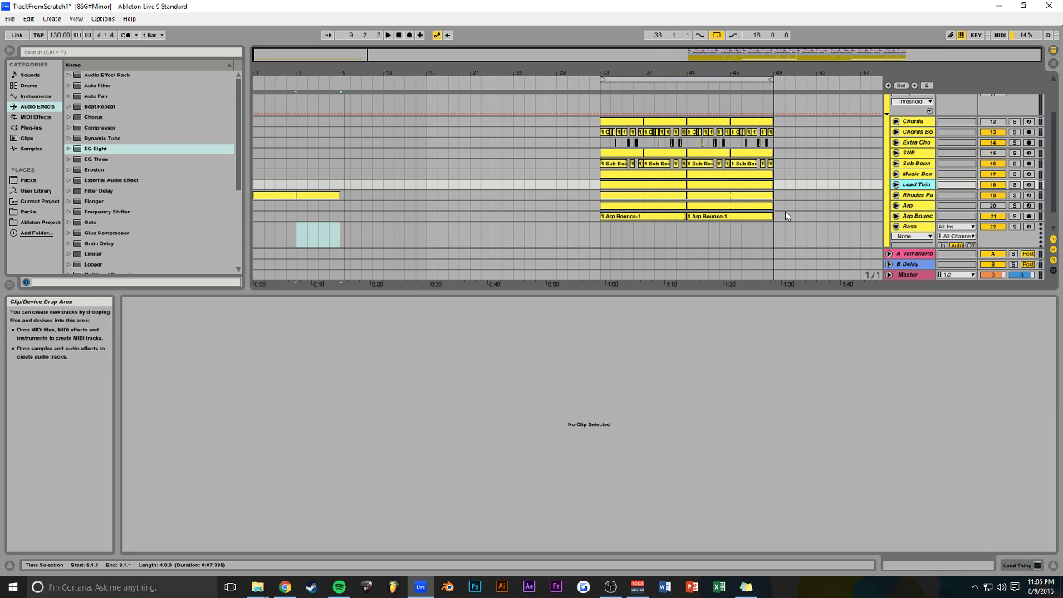
Step: Copy the four SUB clips from bars 33 to 49 onto the Bass track and save the set
{"action": "left_click", "coordinate": [619, 156]}
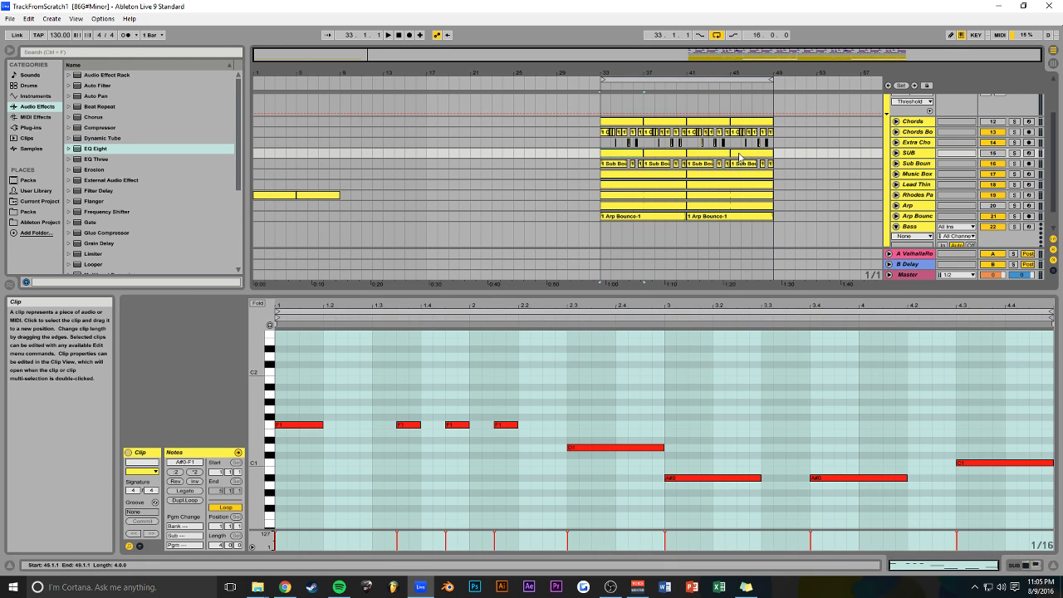
{"action": "left_click", "coordinate": [739, 156], "text": "shift"}
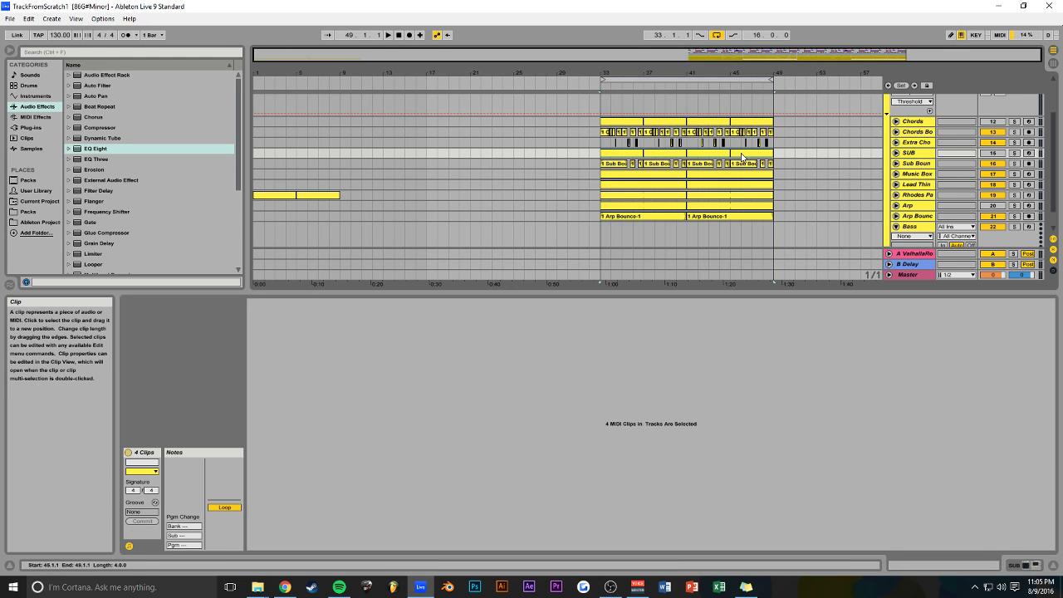
{"action": "left_click_drag", "start_coordinate": [745, 178], "coordinate": [739, 232]}
{"action": "key", "text": "space"}
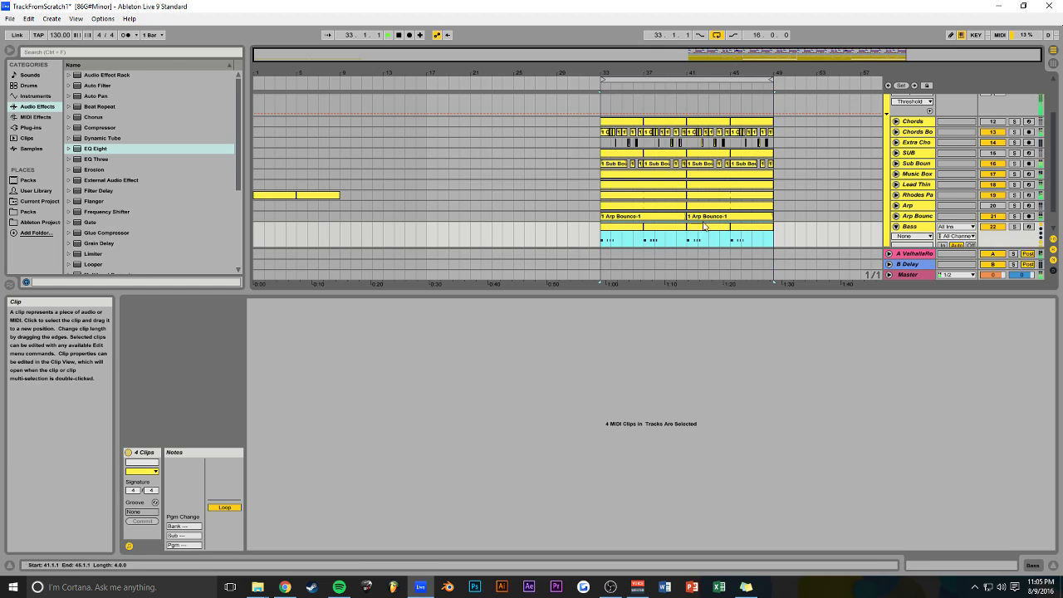
{"action": "scroll", "coordinate": [725, 230], "scroll_direction": "down", "scroll_amount": 2}
{"action": "key", "text": "ctrl+s"}
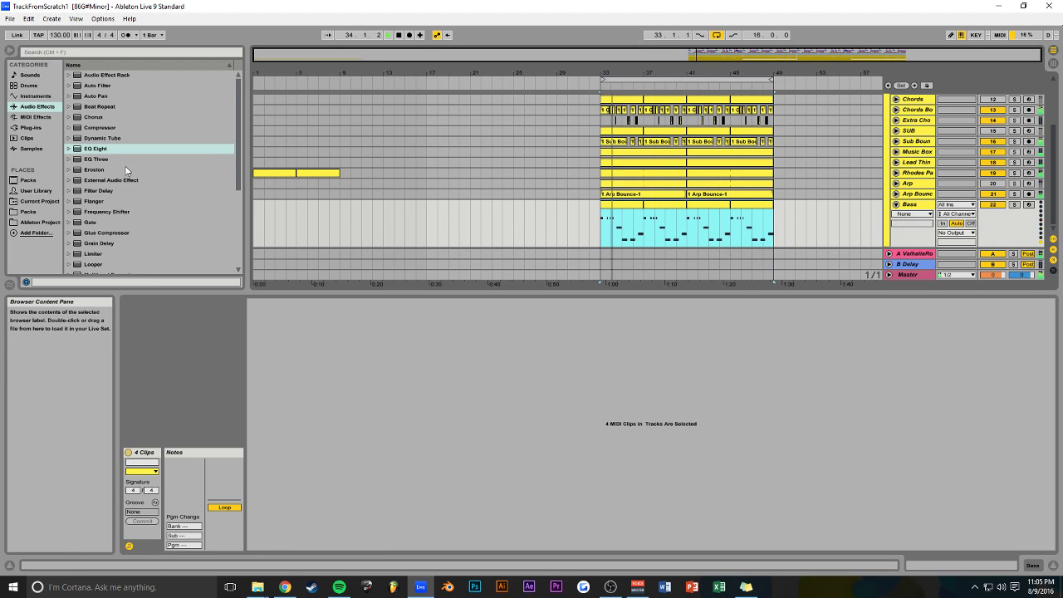
Step: Load the Sylenth1 instrument onto the Bass track and enlarge the arrangement area
{"action": "left_click", "coordinate": [32, 127]}
{"action": "left_click_drag", "start_coordinate": [106, 254], "coordinate": [638, 241]}
{"action": "key", "text": "space"}
{"action": "key", "text": "space"}
{"action": "left_click_drag", "start_coordinate": [803, 439], "coordinate": [807, 519]}
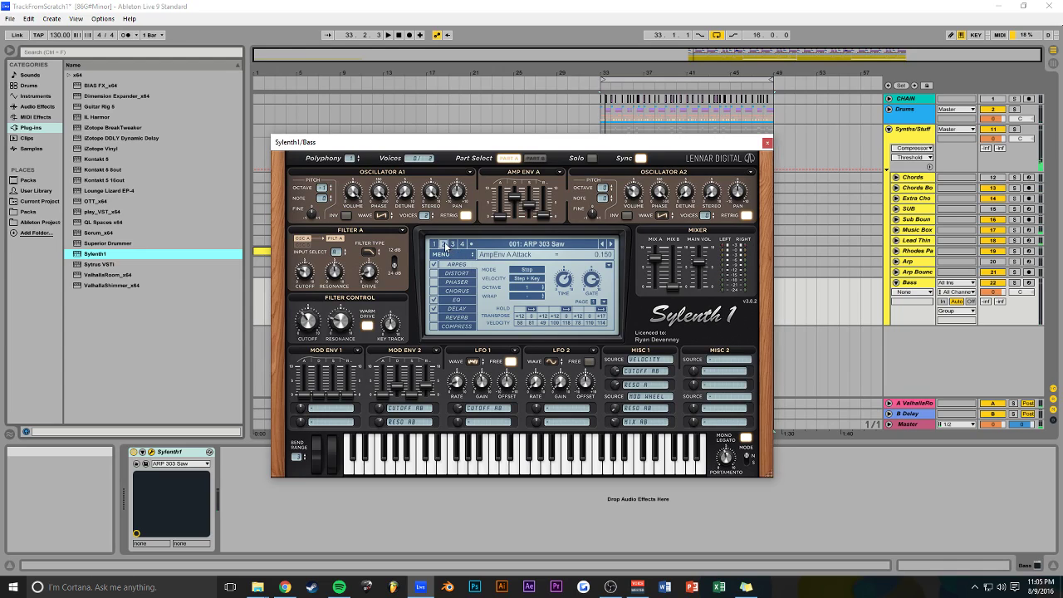
Step: Solo the Bass track and look through the Sylenth1 preset banks for a bass sound
{"action": "left_click", "coordinate": [442, 244]}
{"action": "left_click", "coordinate": [461, 244]}
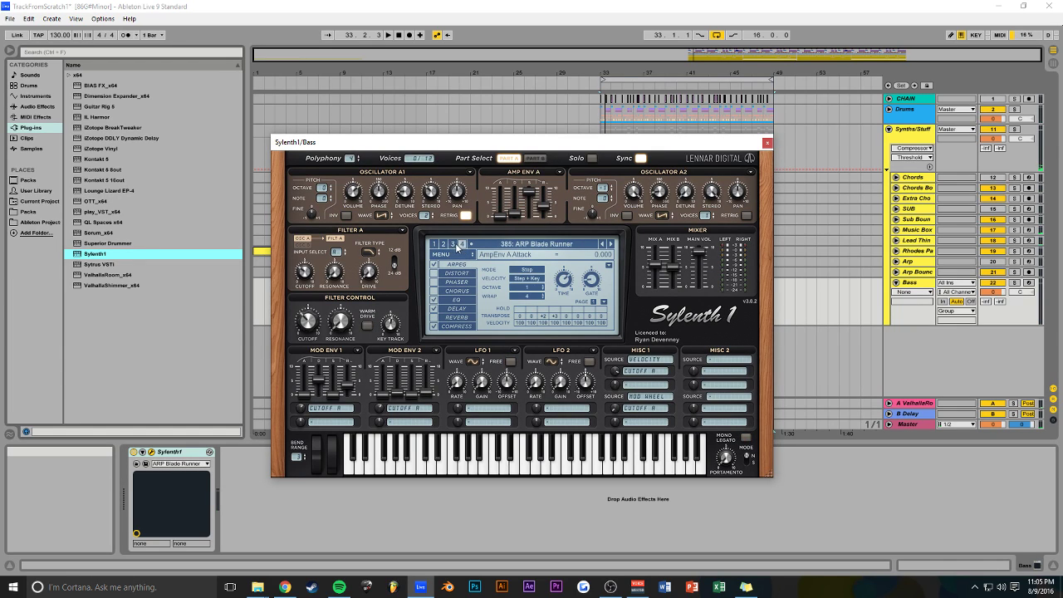
{"action": "left_click", "coordinate": [1015, 283]}
{"action": "key", "text": "space"}
{"action": "key", "text": "space"}
{"action": "left_click", "coordinate": [433, 245]}
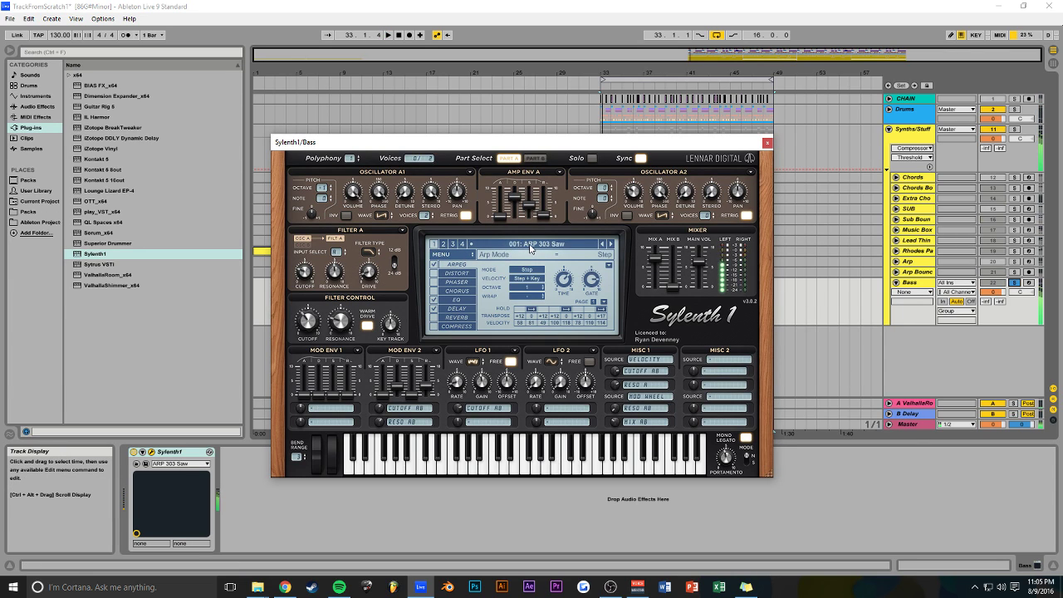
{"action": "left_click", "coordinate": [530, 246]}
{"action": "left_click", "coordinate": [443, 244]}
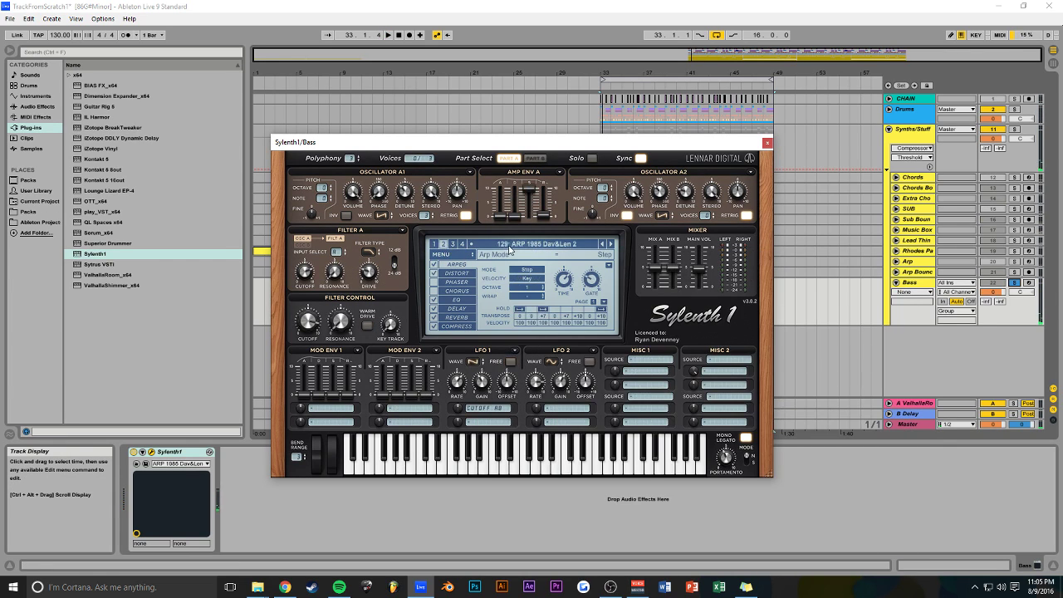
{"action": "left_click", "coordinate": [503, 246]}
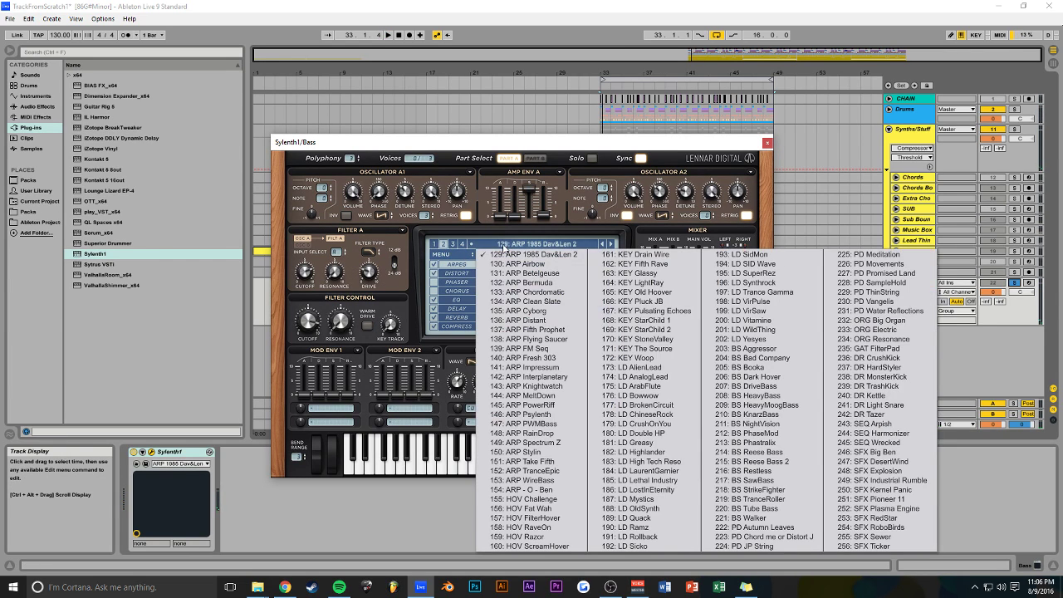
{"action": "left_click", "coordinate": [462, 245]}
{"action": "left_click", "coordinate": [511, 246]}
Step: Go through the presets in Sylenth1's third bank and load BS Road Bass
{"action": "left_click", "coordinate": [452, 244]}
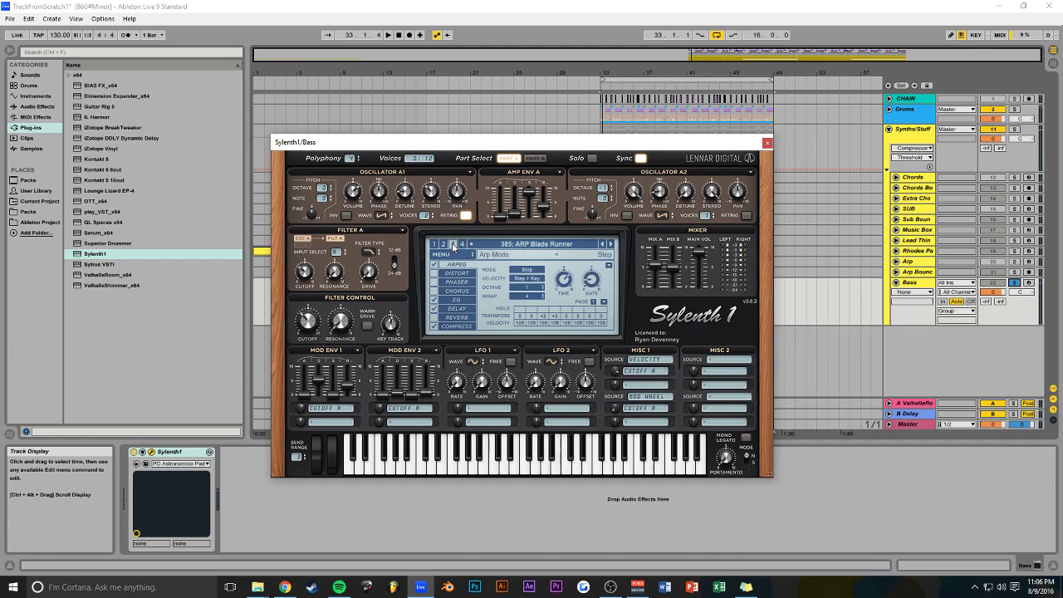
{"action": "left_click", "coordinate": [610, 244]}
{"action": "left_click", "coordinate": [610, 244]}
{"action": "left_click", "coordinate": [610, 244]}
{"action": "left_click", "coordinate": [611, 244]}
{"action": "left_click", "coordinate": [610, 244]}
{"action": "left_click", "coordinate": [610, 244]}
{"action": "left_click", "coordinate": [610, 245]}
{"action": "left_click", "coordinate": [610, 244]}
{"action": "left_click", "coordinate": [610, 244]}
{"action": "left_click", "coordinate": [610, 244]}
{"action": "left_click", "coordinate": [610, 244]}
{"action": "left_click", "coordinate": [610, 244]}
{"action": "left_click", "coordinate": [610, 244]}
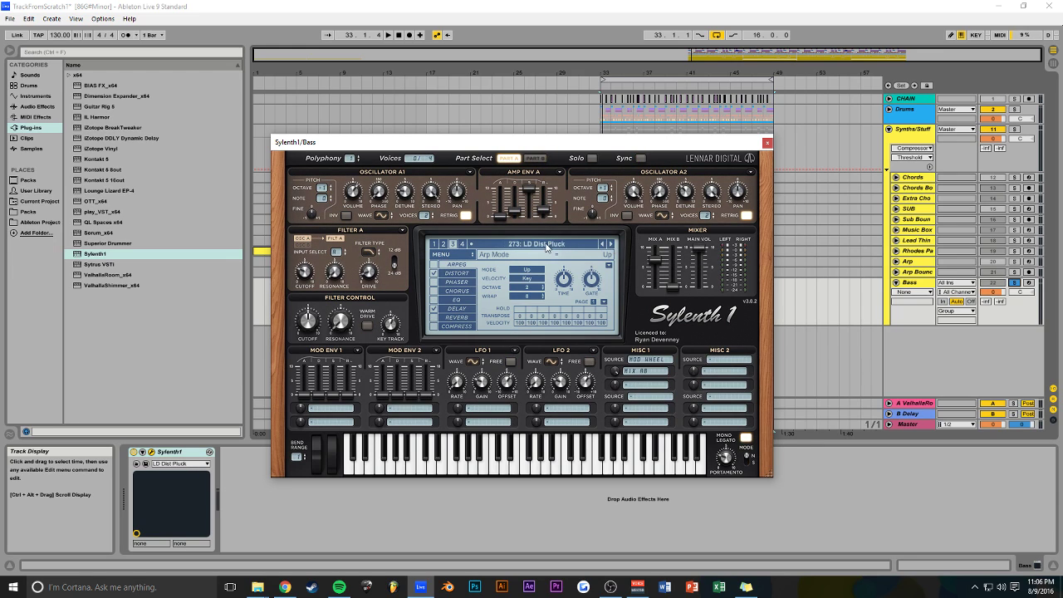
{"action": "left_click", "coordinate": [546, 244]}
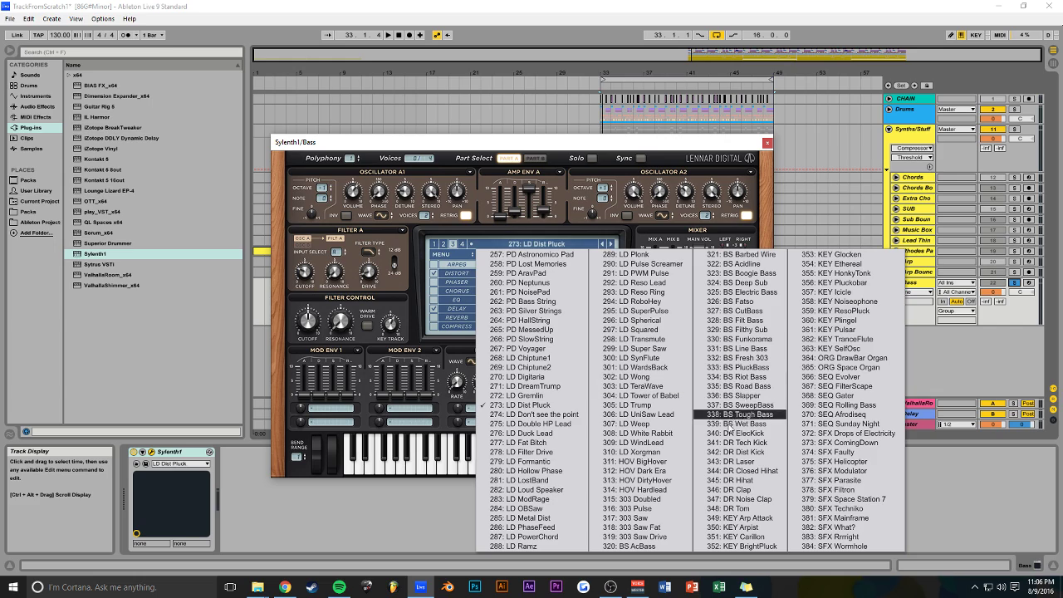
{"action": "left_click", "coordinate": [757, 387]}
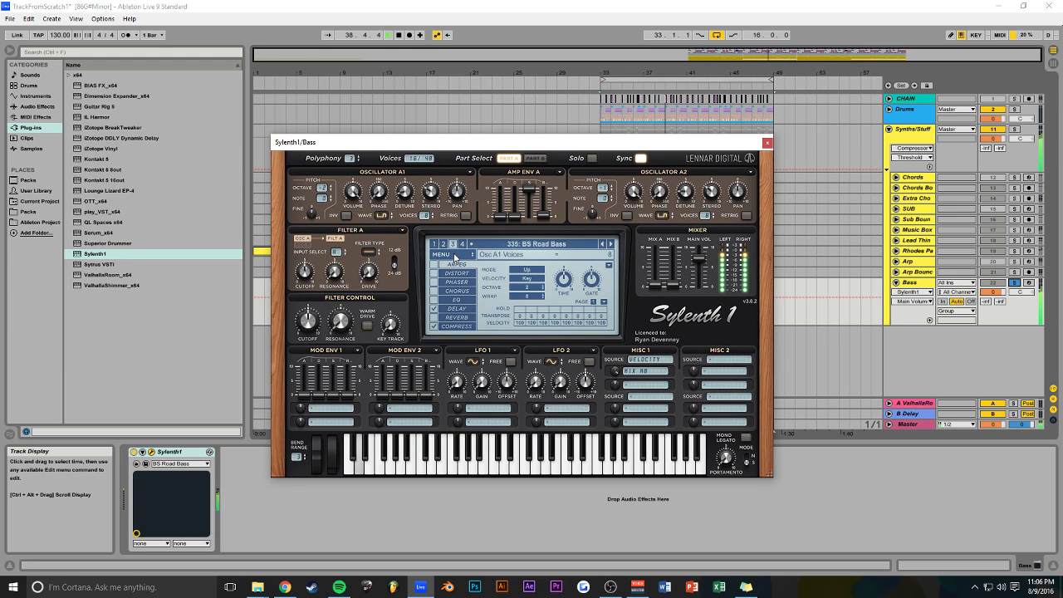
Step: Check the distortion and delay settings of the BS Road Bass preset and switch its delay off
{"action": "left_click", "coordinate": [457, 274]}
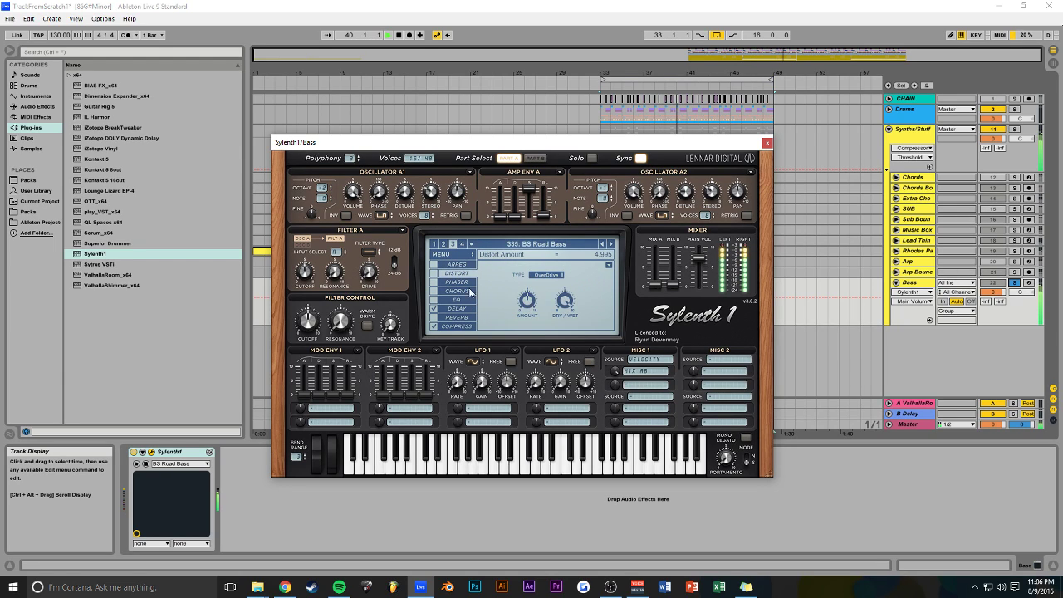
{"action": "left_click", "coordinate": [452, 309]}
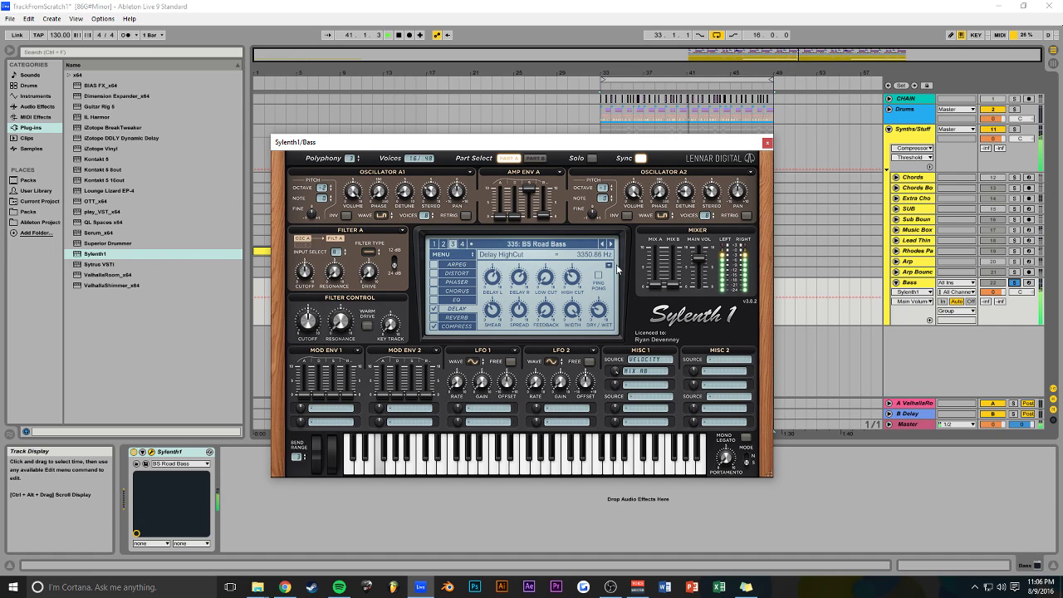
{"action": "left_click", "coordinate": [433, 309]}
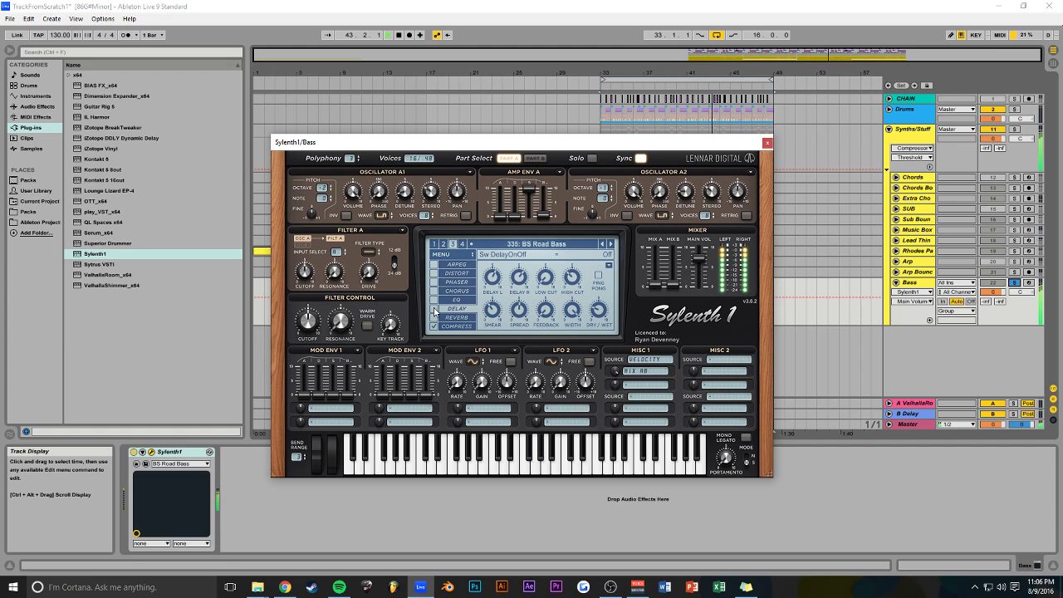
Step: Unsolo the Bass track, close its Sylenth1 window and lower the track's volume
{"action": "left_click", "coordinate": [1014, 283]}
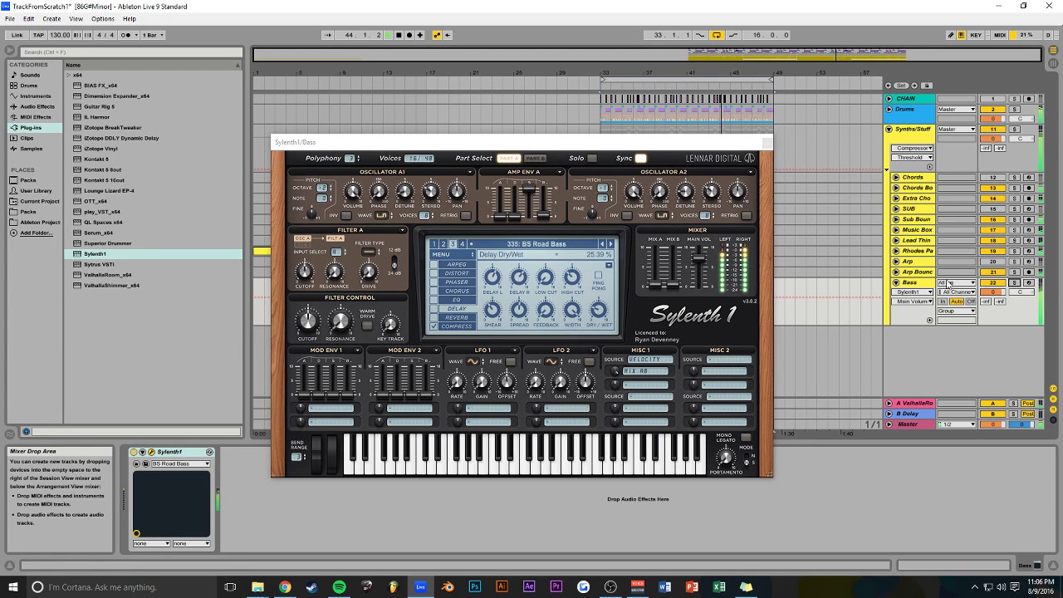
{"action": "left_click", "coordinate": [767, 143]}
{"action": "left_click_drag", "start_coordinate": [992, 292], "coordinate": [992, 307]}
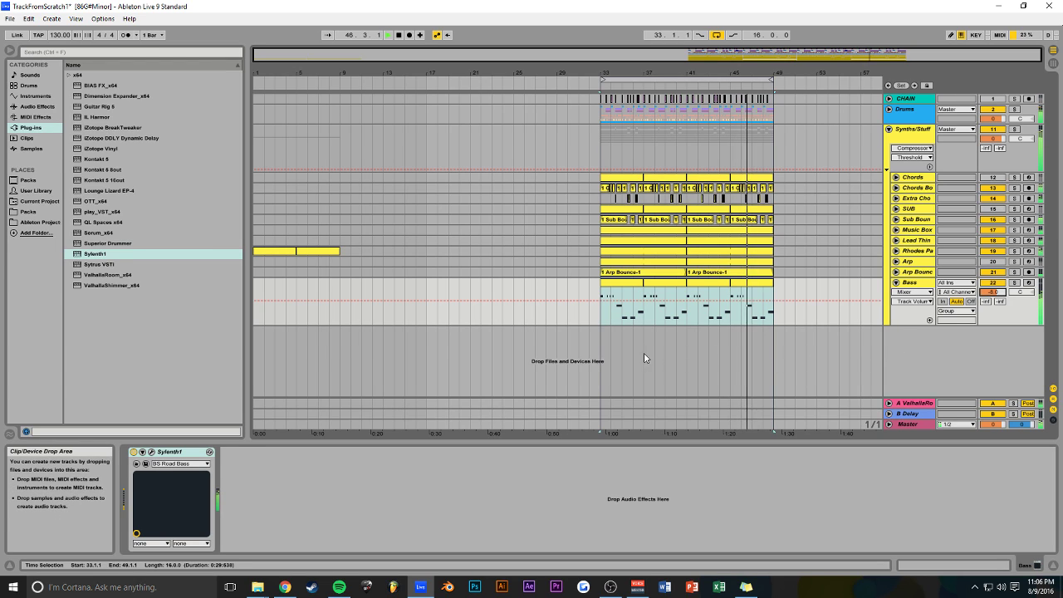
Step: Add an EQ Eight after Sylenth1 on the Bass track with band 1 as a low cut at 91.5 Hz, and save
{"action": "left_click", "coordinate": [38, 106]}
{"action": "left_click_drag", "start_coordinate": [128, 148], "coordinate": [285, 504]}
{"action": "left_click", "coordinate": [260, 538]}
{"action": "left_click", "coordinate": [258, 472]}
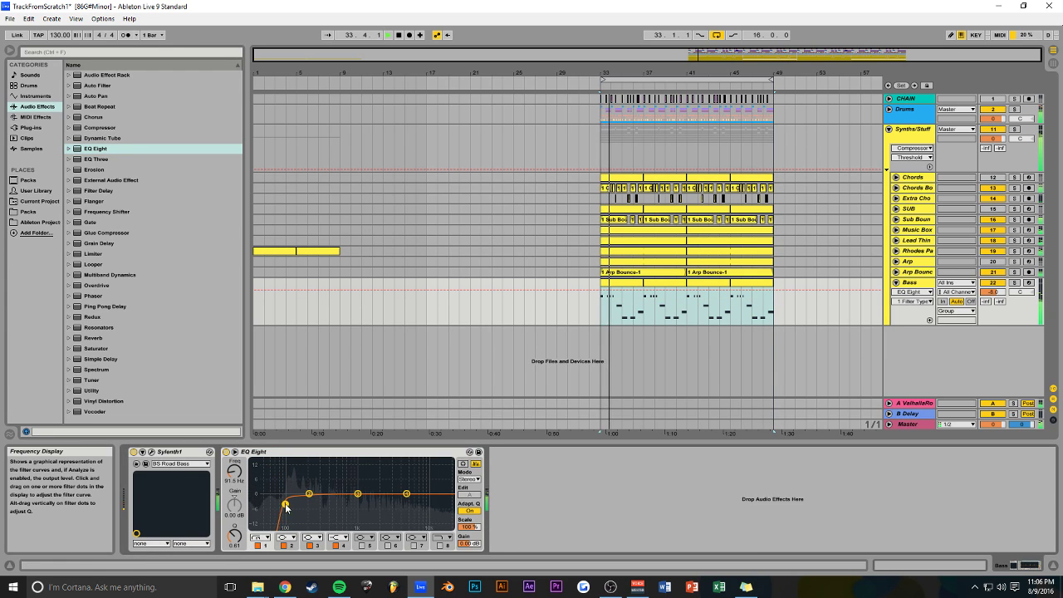
{"action": "key", "text": "ctrl+s"}
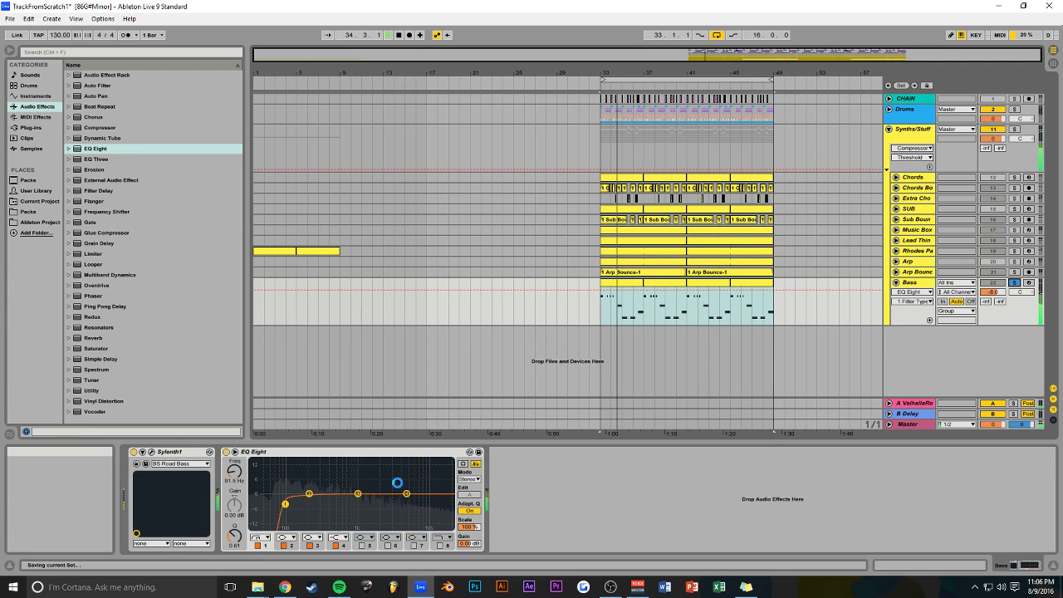
Step: Lower the low-cut frequency of EQ Eight band 1 on the Bass track to 74.6 Hz
{"action": "left_click_drag", "start_coordinate": [284, 504], "coordinate": [279, 502]}
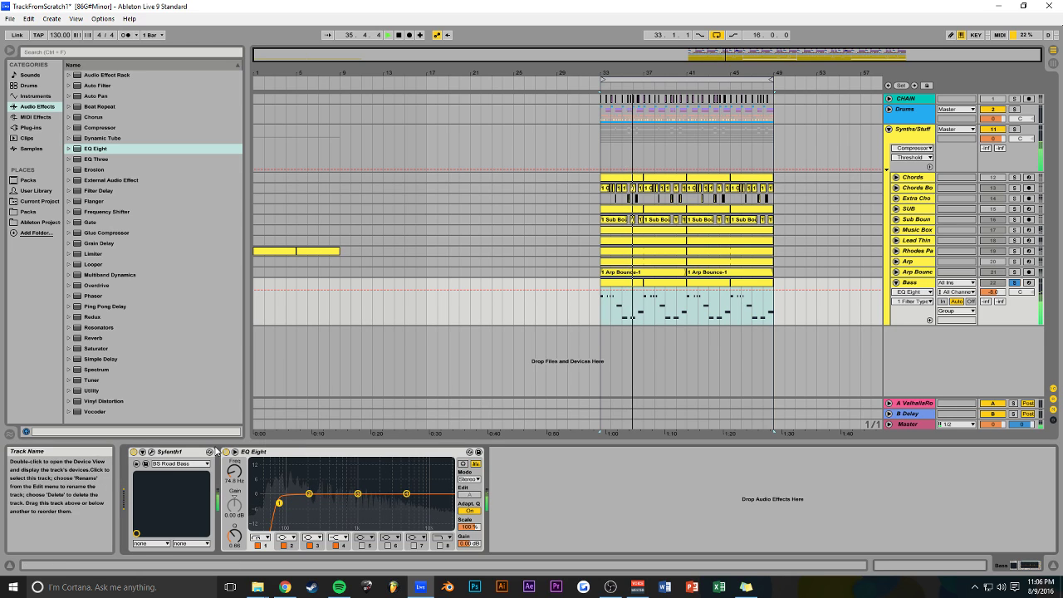
Step: Try the BS Filthy Sub and BS Line Bass presets in the Bass track's Sylenth1 and close its window
{"action": "left_click", "coordinate": [151, 451]}
{"action": "left_click", "coordinate": [525, 245]}
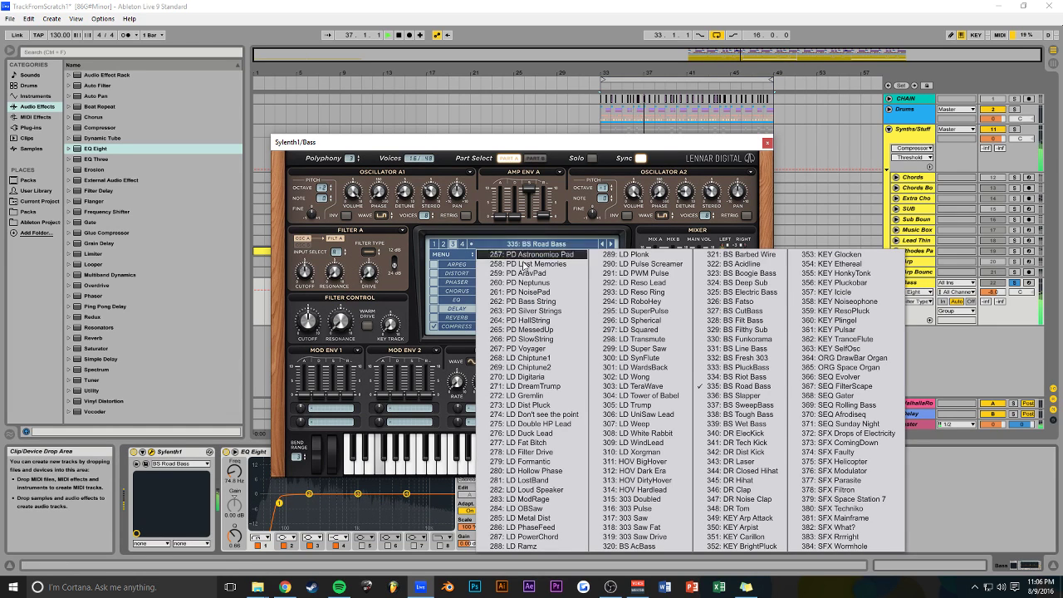
{"action": "left_click", "coordinate": [739, 329]}
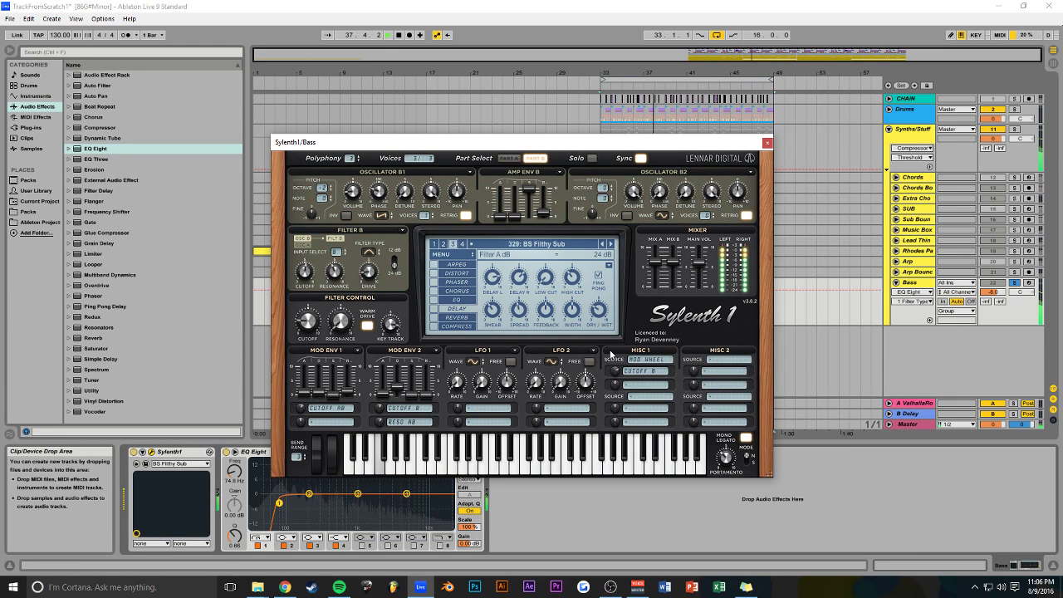
{"action": "left_click", "coordinate": [523, 244]}
{"action": "left_click", "coordinate": [539, 289]}
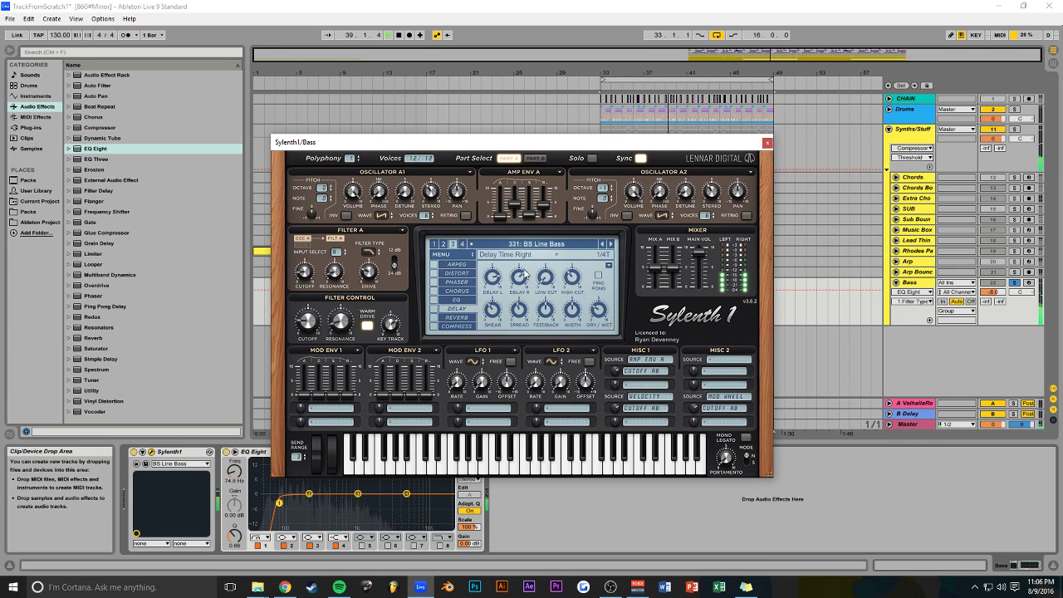
{"action": "left_click", "coordinate": [767, 144]}
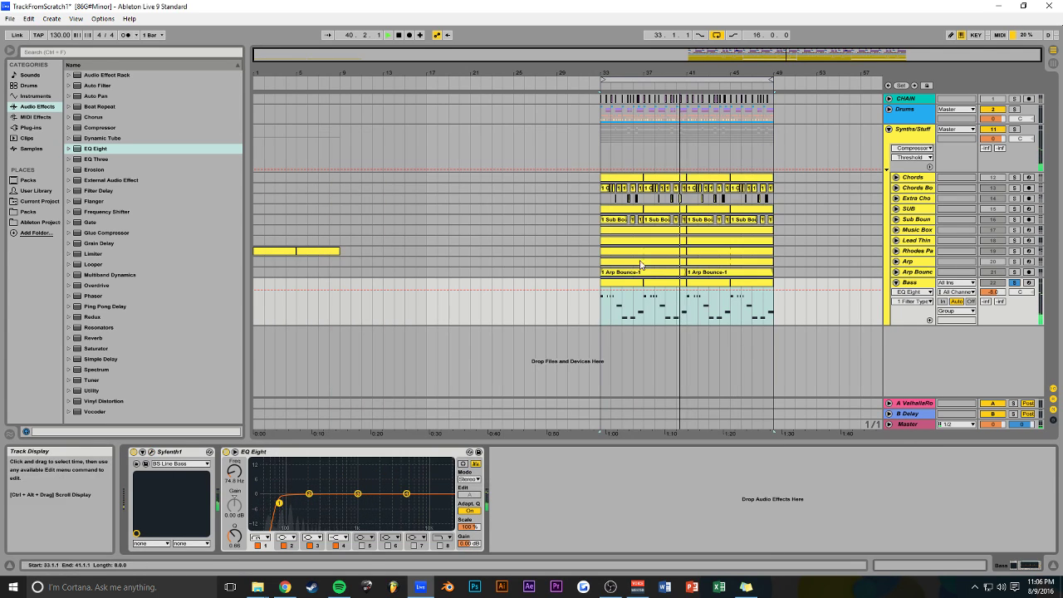
Step: Try all notes of the first Bass clip an octave higher, move them back down an octave, and save the set
{"action": "double_click", "coordinate": [634, 284]}
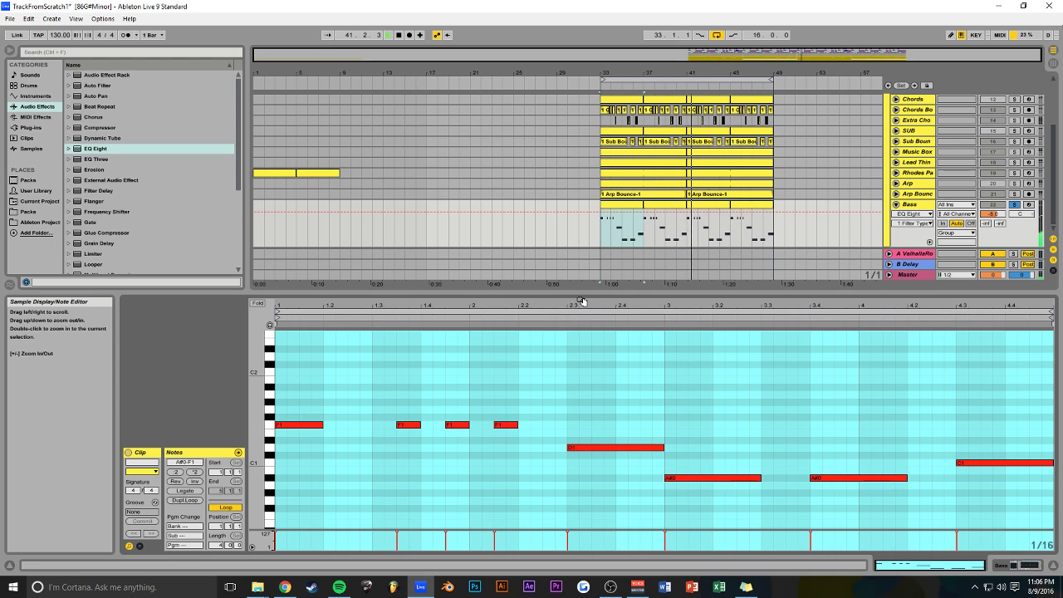
{"action": "left_click_drag", "start_coordinate": [581, 293], "coordinate": [586, 233]}
{"action": "left_click_drag", "start_coordinate": [1008, 311], "coordinate": [275, 479]}
{"action": "key", "text": "shift+Up"}
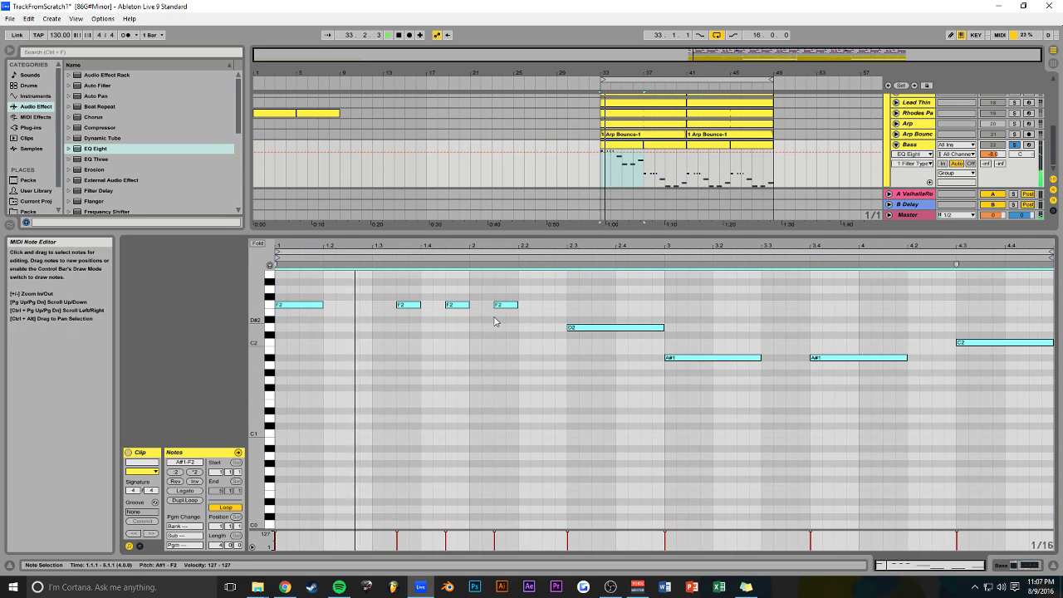
{"action": "key", "text": "shift+Down"}
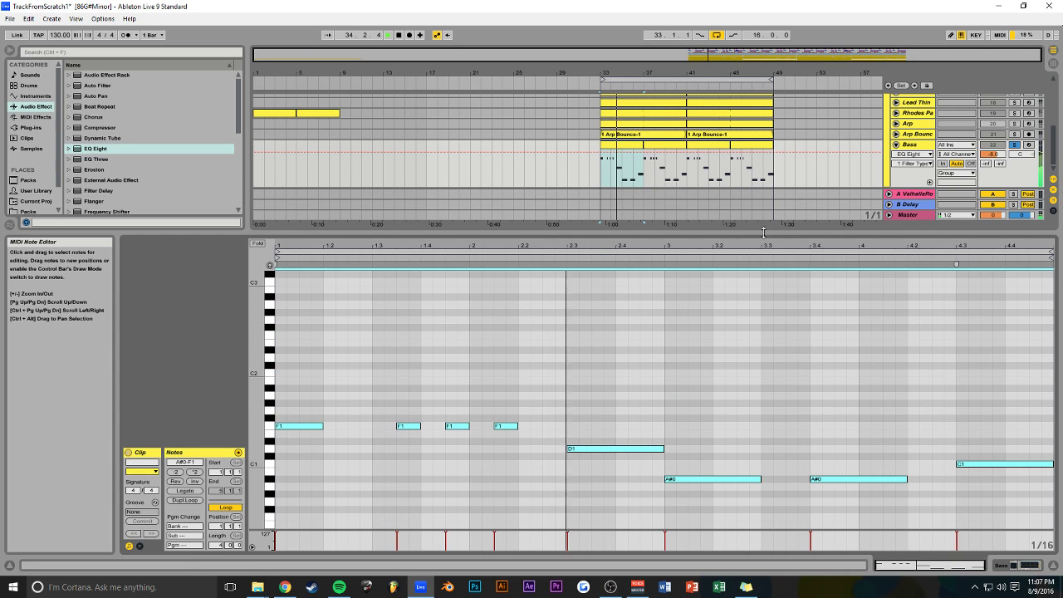
{"action": "left_click_drag", "start_coordinate": [946, 235], "coordinate": [968, 560]}
{"action": "key", "text": "shift+Tab"}
{"action": "key", "text": "ctrl+s"}
Step: Reopen Sylenth1 on the Bass track and adjust the filter cutoff and resonance of the BS Line Bass preset
{"action": "left_click", "coordinate": [157, 451]}
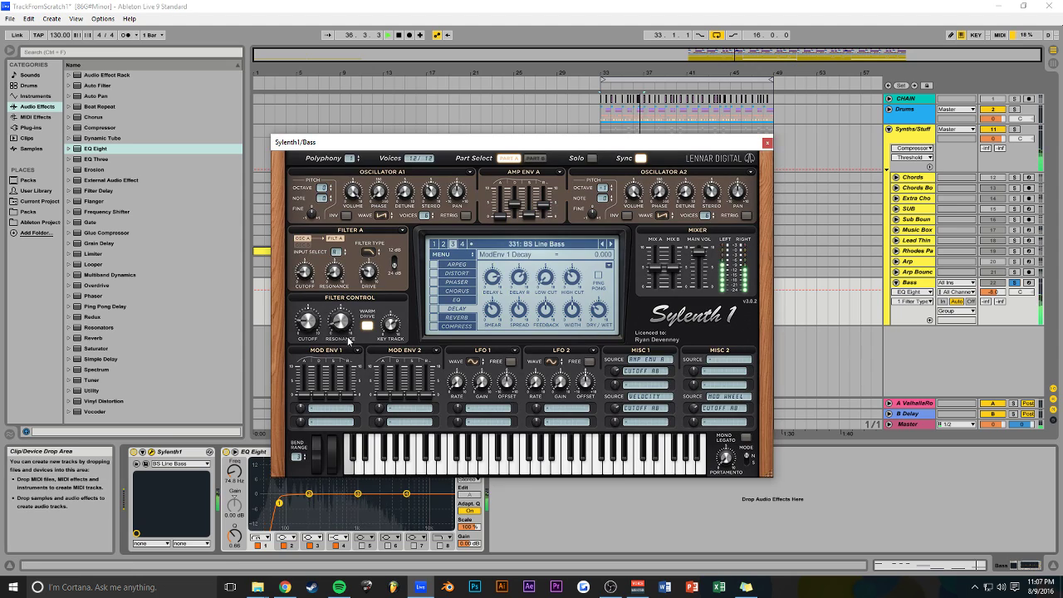
{"action": "left_click_drag", "start_coordinate": [309, 324], "coordinate": [316, 291]}
{"action": "left_click_drag", "start_coordinate": [338, 326], "coordinate": [338, 310]}
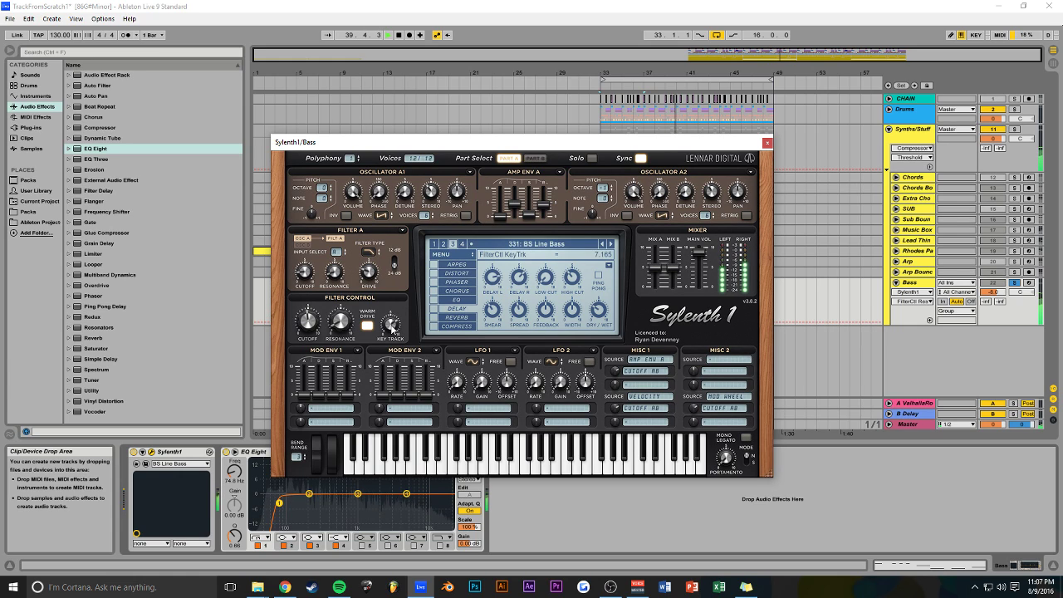
Step: Load the first factory bank into Sylenth1's first bank slot
{"action": "left_click", "coordinate": [446, 254]}
{"action": "left_click", "coordinate": [440, 243]}
{"action": "left_click", "coordinate": [434, 244]}
{"action": "left_click", "coordinate": [454, 256]}
{"action": "mouse_move", "coordinate": [465, 277]}
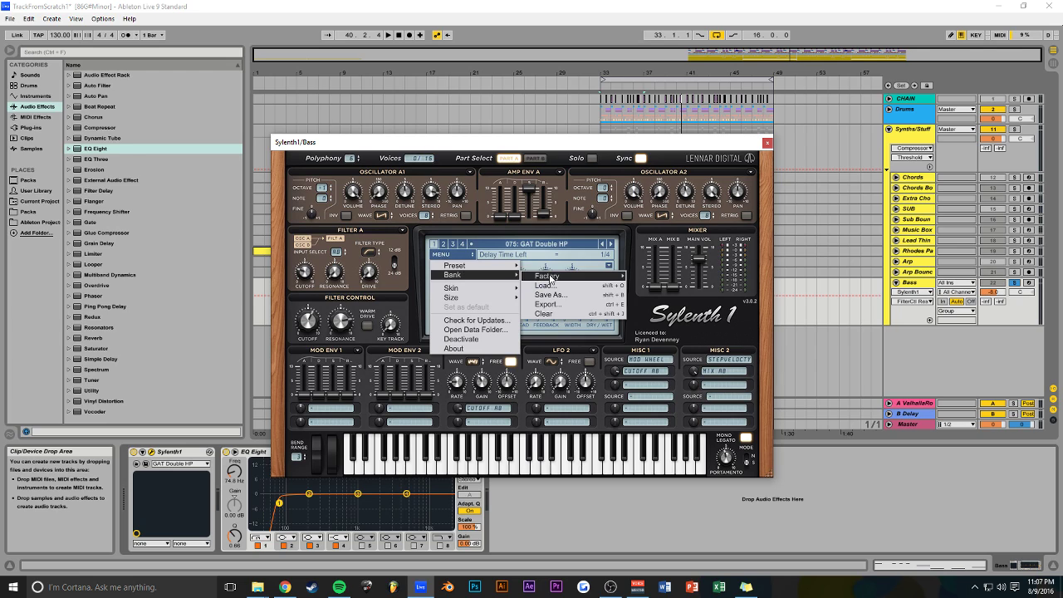
{"action": "mouse_move", "coordinate": [552, 280]}
{"action": "left_click", "coordinate": [660, 277]}
Step: Try the presets BASS - We Will Survive, BASS - Square Punch and BASS - Deep Base, and close Sylenth1
{"action": "left_click", "coordinate": [532, 248]}
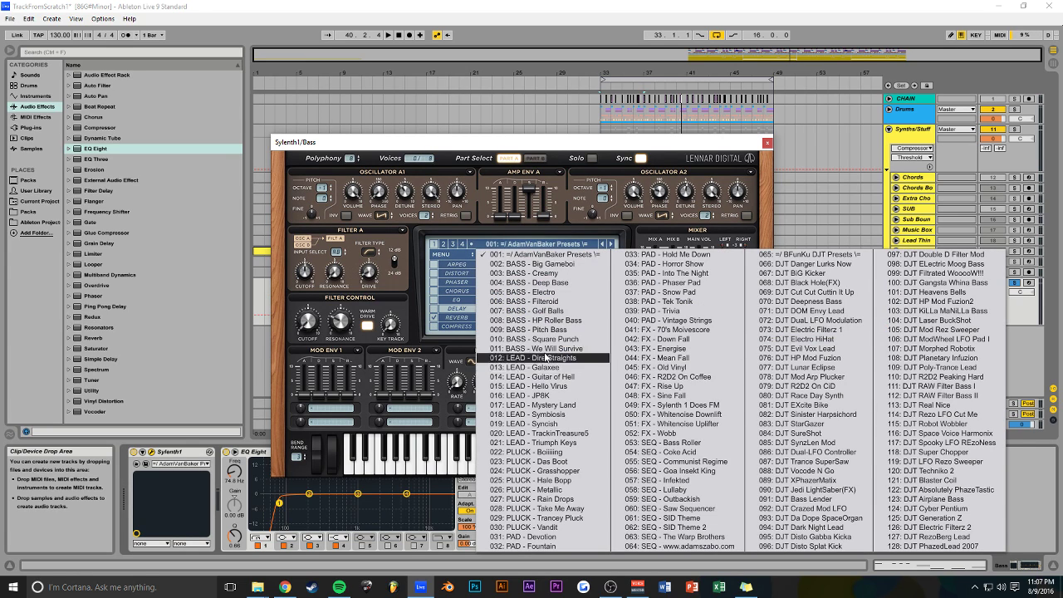
{"action": "left_click", "coordinate": [572, 349]}
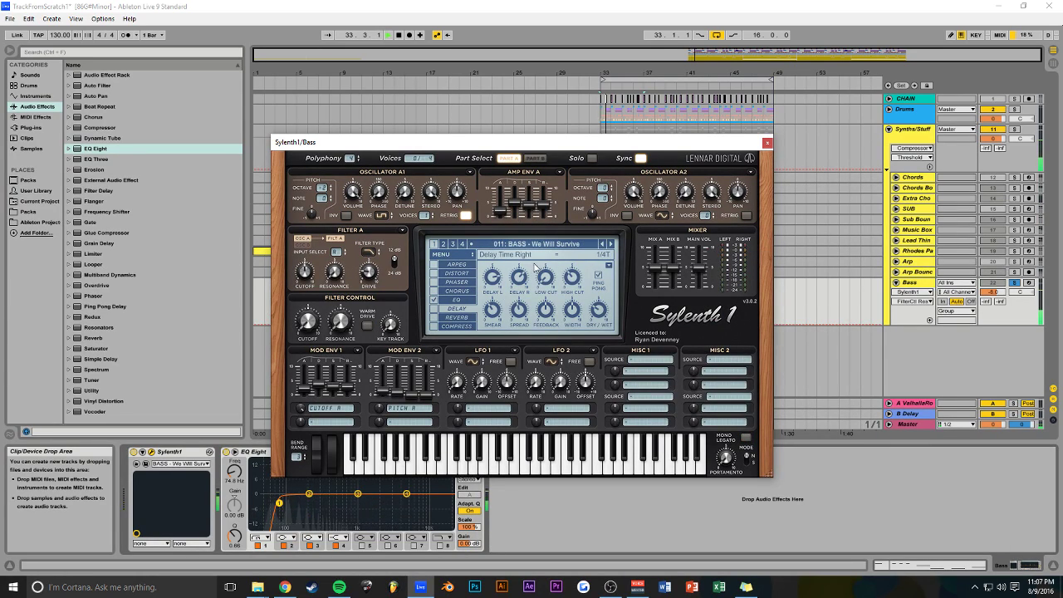
{"action": "left_click", "coordinate": [602, 244]}
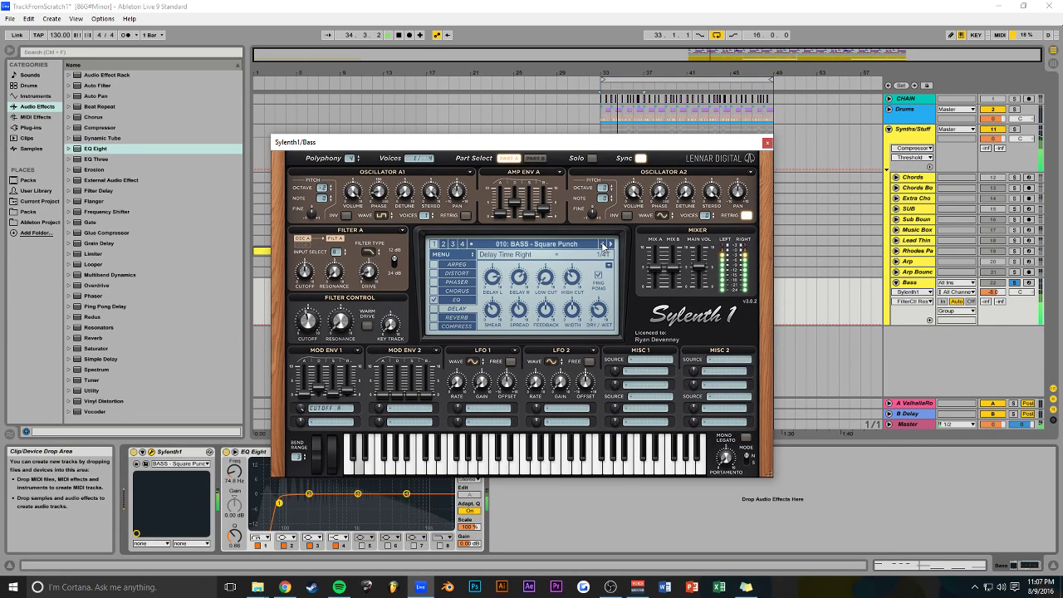
{"action": "left_click", "coordinate": [596, 244]}
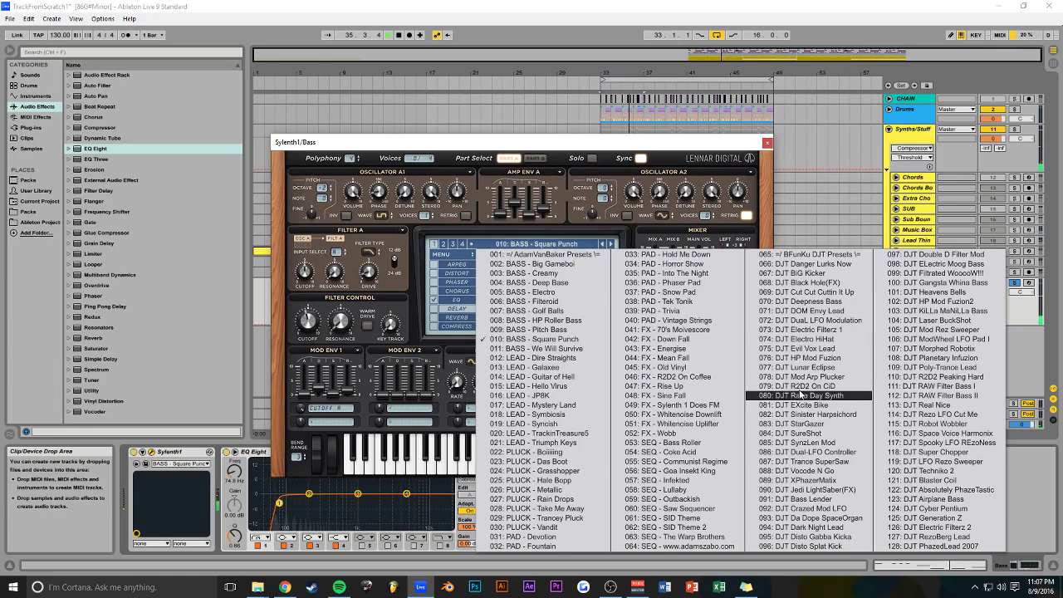
{"action": "left_click", "coordinate": [575, 283]}
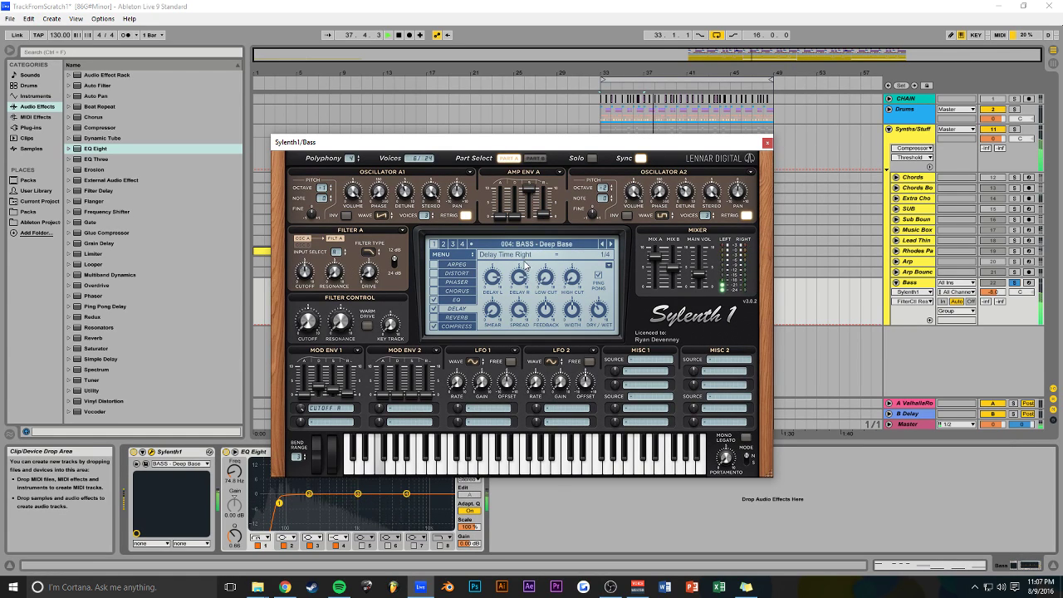
{"action": "key", "text": "space"}
{"action": "left_click", "coordinate": [766, 143]}
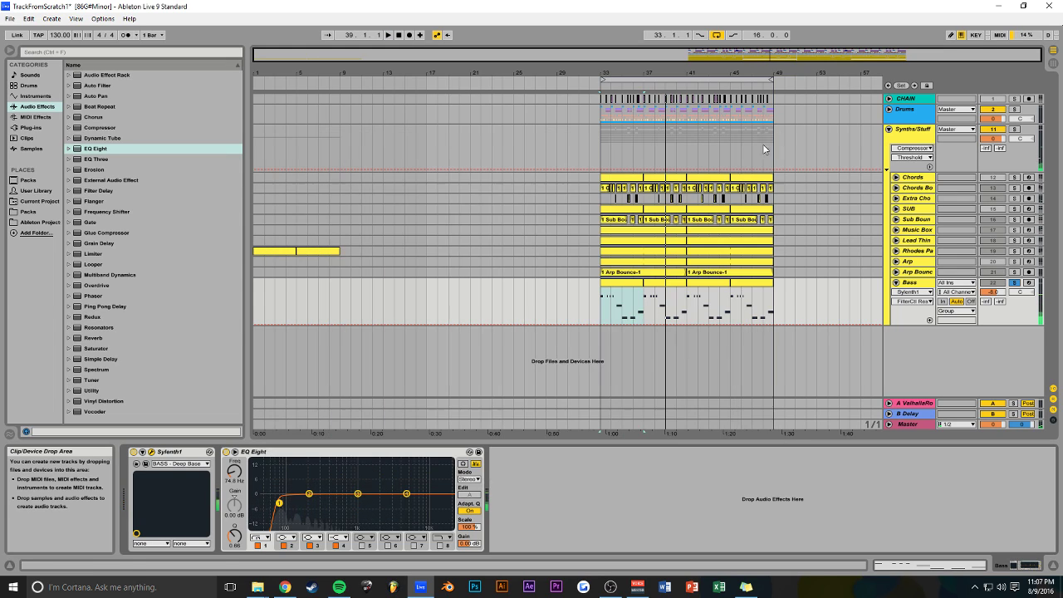
Step: Replace Sylenth1 on the Bass track with the IL Harmor plug-in
{"action": "left_click", "coordinate": [33, 87]}
{"action": "left_click", "coordinate": [38, 108]}
{"action": "left_click", "coordinate": [37, 120]}
{"action": "left_click", "coordinate": [33, 128]}
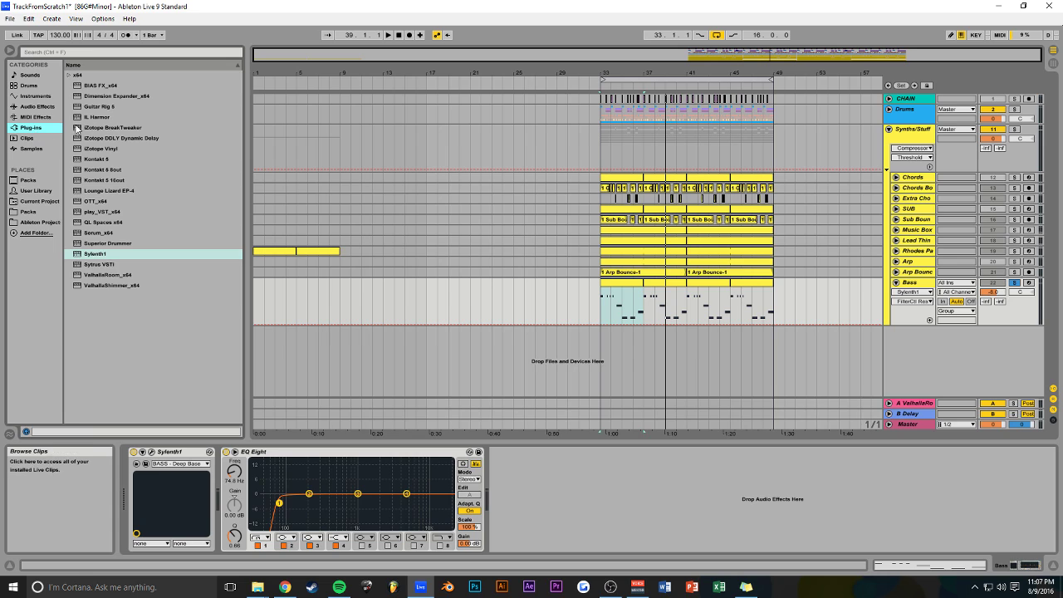
{"action": "left_click", "coordinate": [95, 118]}
{"action": "left_click_drag", "start_coordinate": [631, 271], "coordinate": [696, 305]}
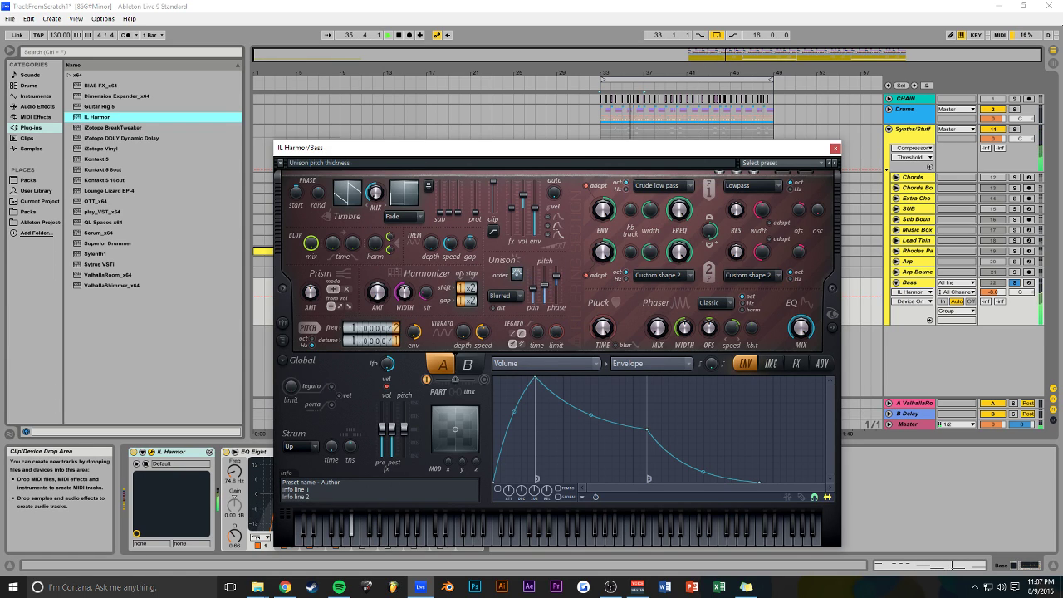
Step: Raise Harmor's unison pitch and add Log distortion and Burning compression with raised amounts
{"action": "left_click", "coordinate": [797, 366]}
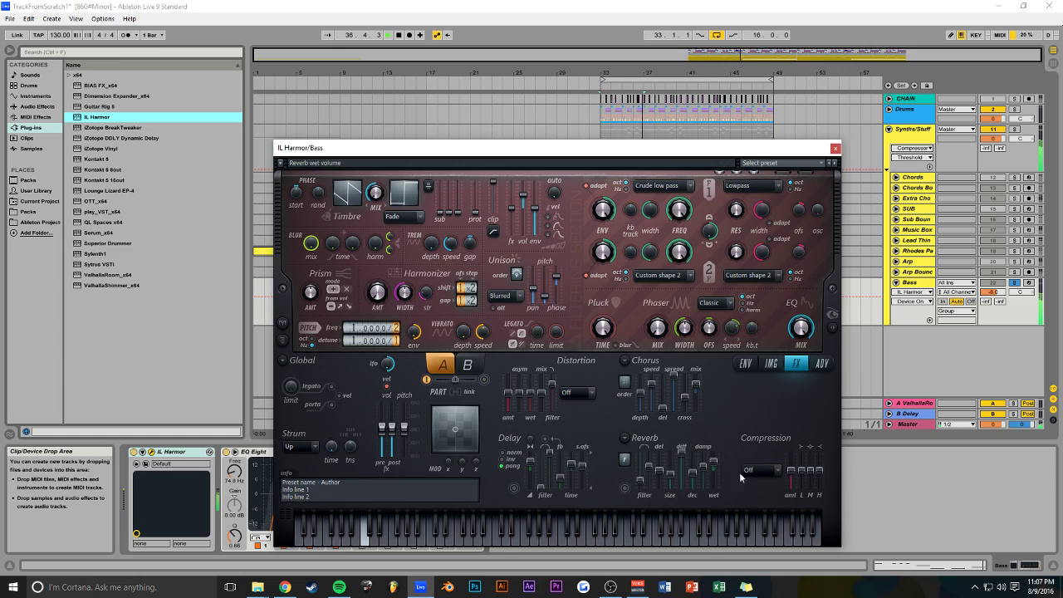
{"action": "left_click", "coordinate": [579, 392]}
{"action": "left_click", "coordinate": [569, 461]}
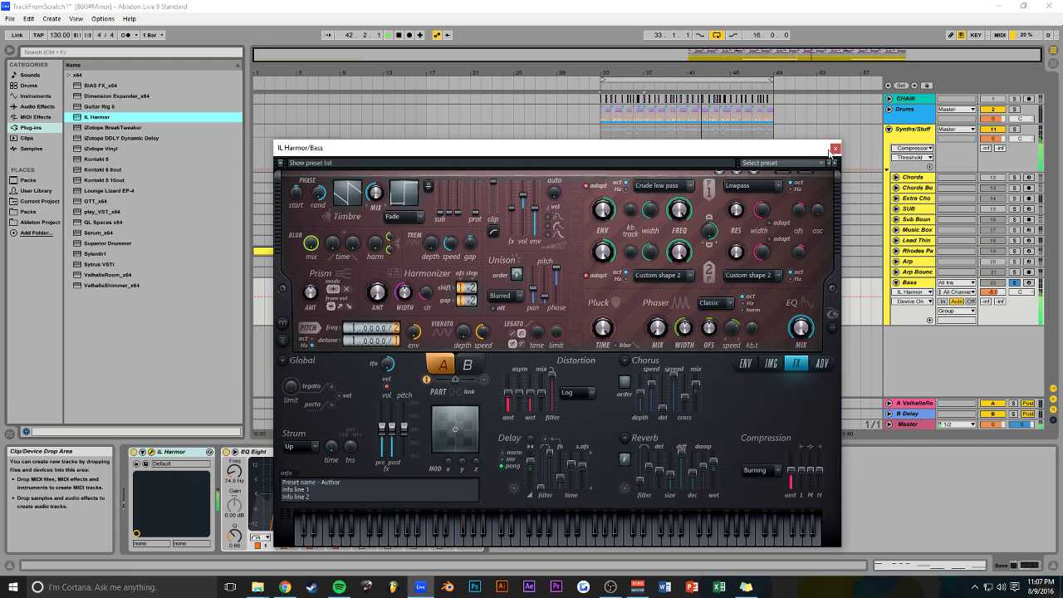
Step: Close the Harmor window, lower the Bass track's volume to -12.0 dB, and save the set
{"action": "left_click", "coordinate": [834, 148]}
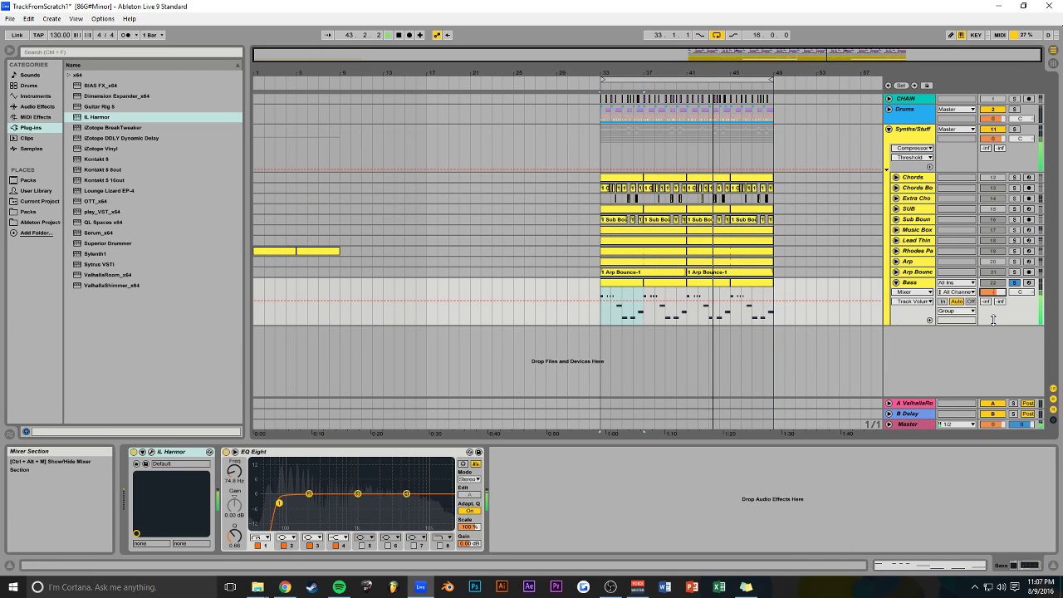
{"action": "key", "text": "ctrl+s"}
{"action": "key", "text": "space"}
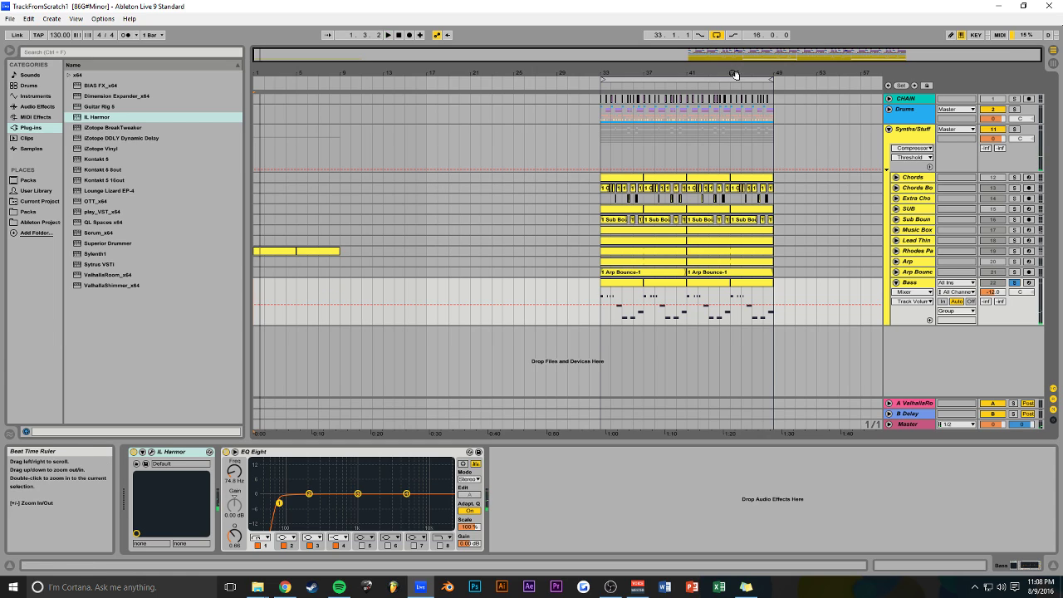
Step: Unsolo the Bass track and play the arrangement from the start
{"action": "left_click", "coordinate": [1014, 282]}
{"action": "key", "text": "space"}
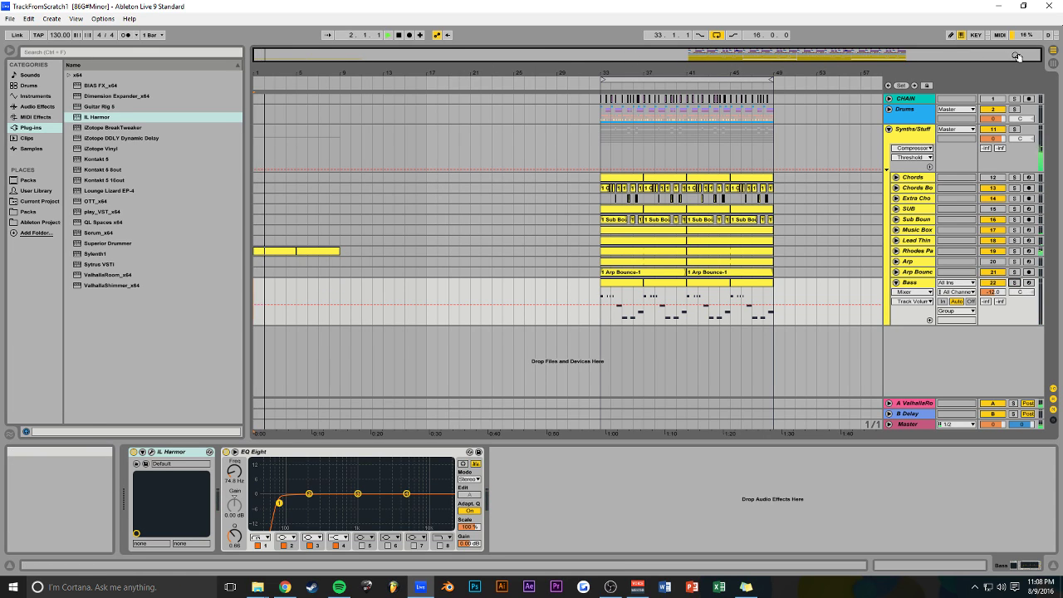
{"action": "left_click_drag", "start_coordinate": [1040, 56], "coordinate": [959, 56]}
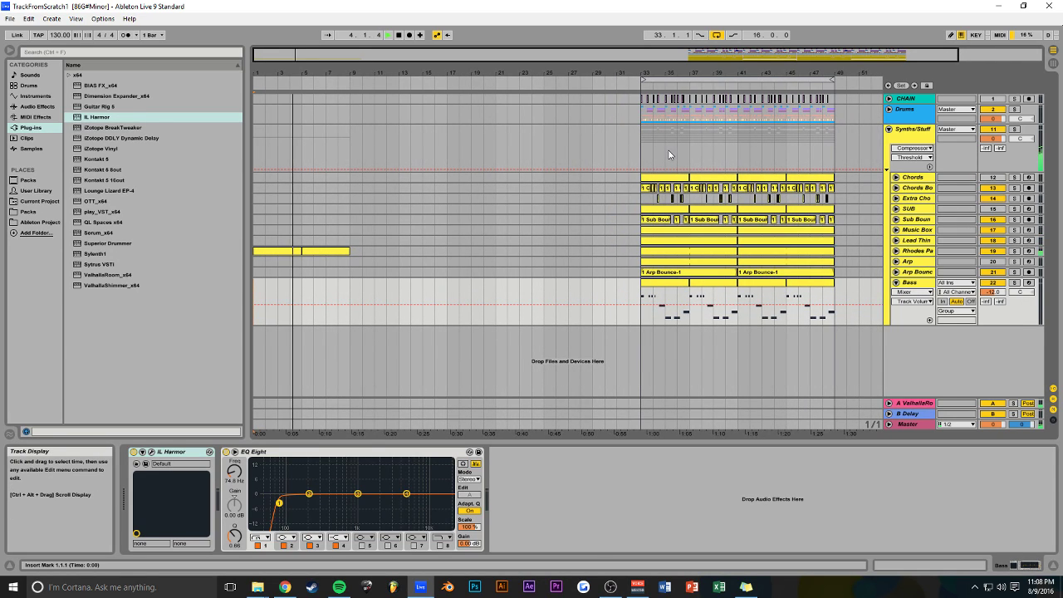
{"action": "left_click", "coordinate": [610, 587]}
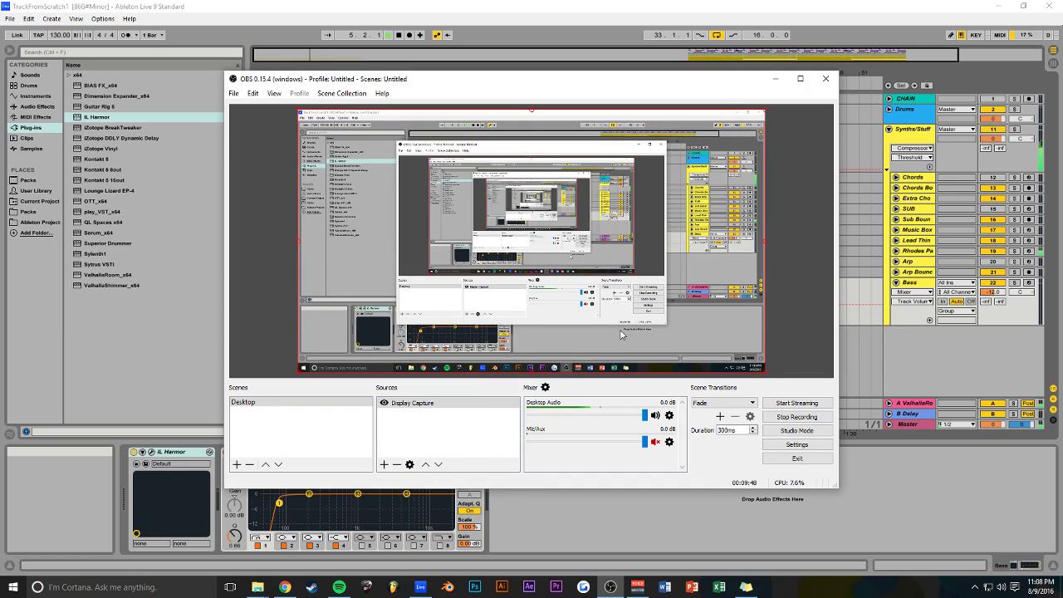